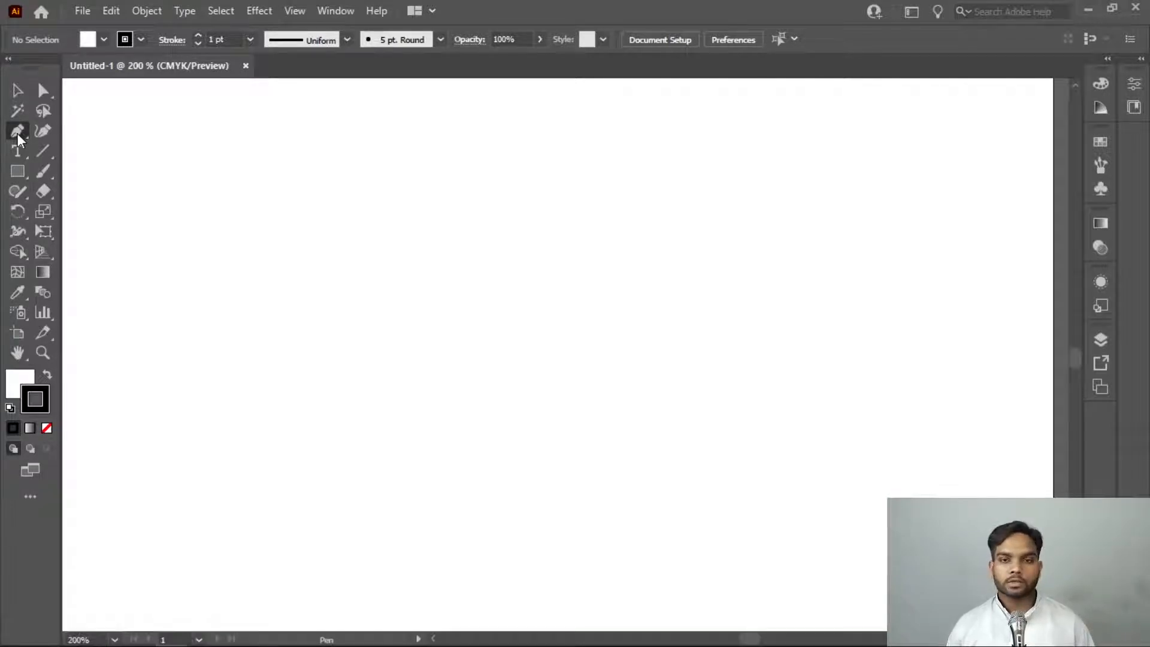
Activate the Pen tool, switch its cursor to the precise crosshair and back to the pen cursor
left_click(17, 133)
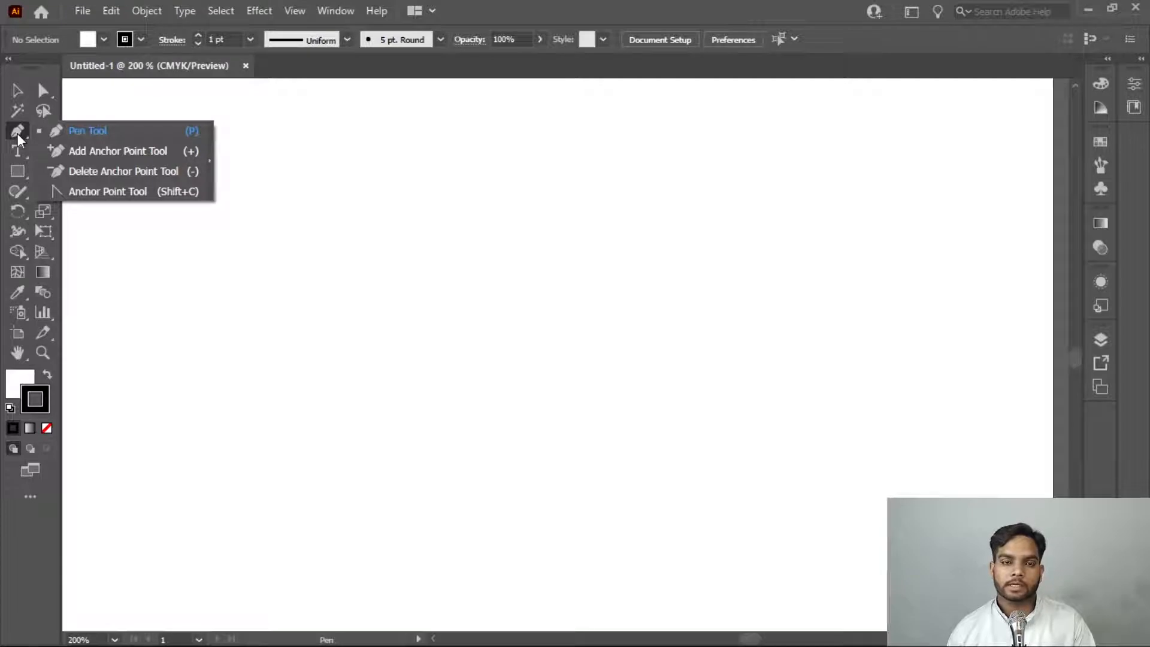
left_click(88, 130)
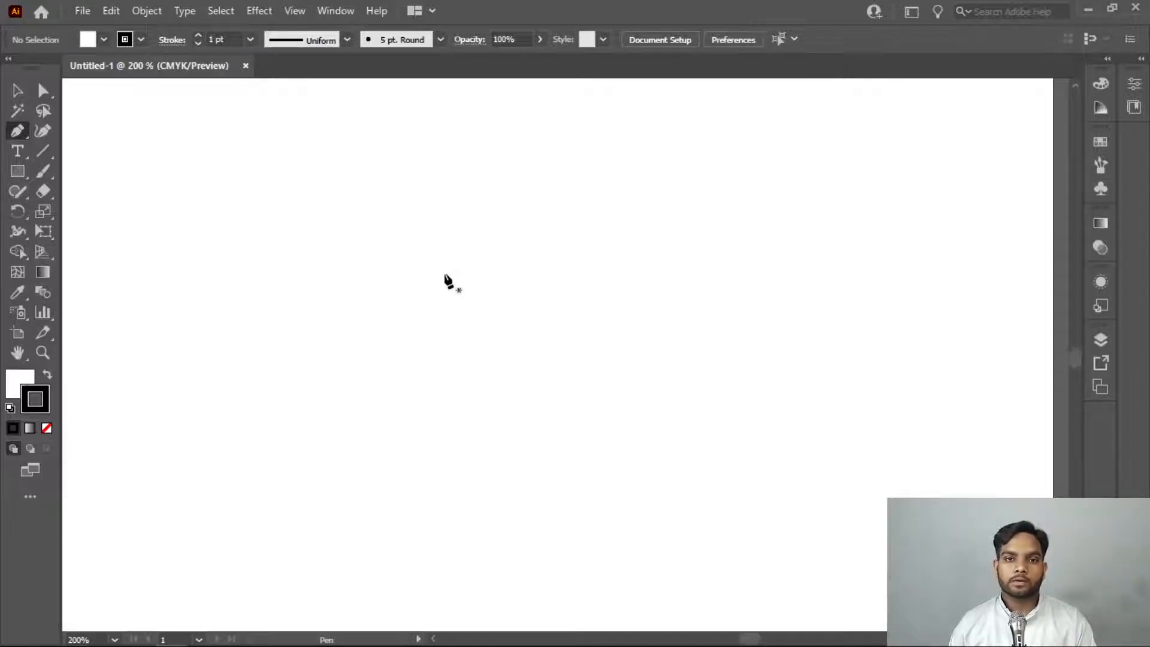
key("Caps_Lock")
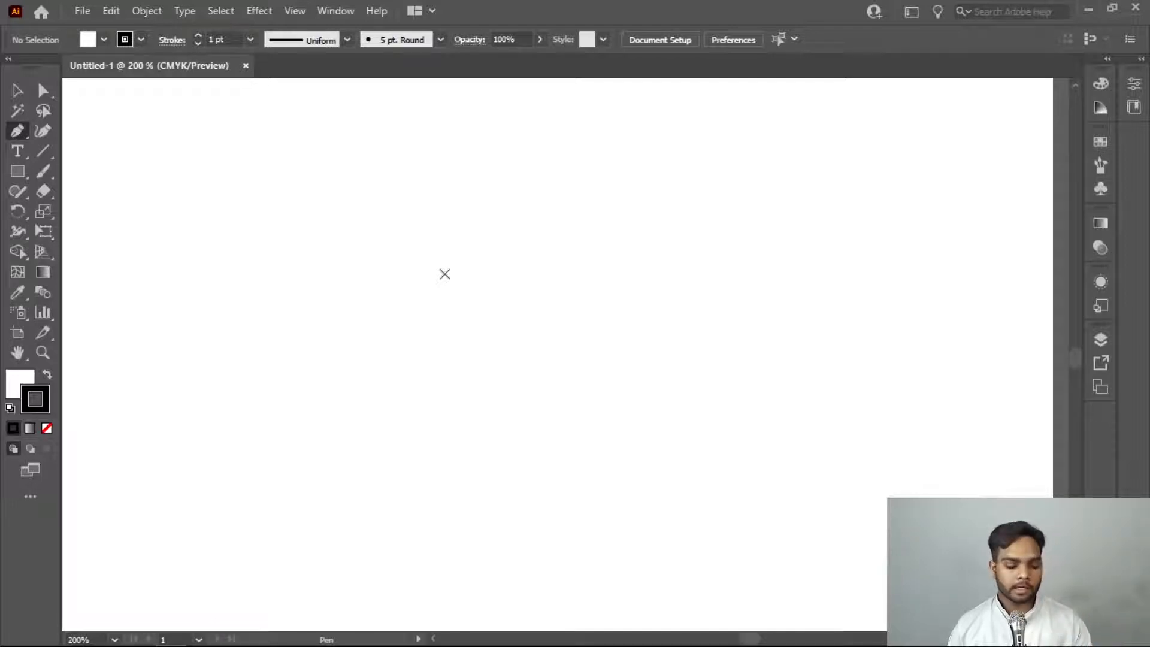
key("Caps_Lock")
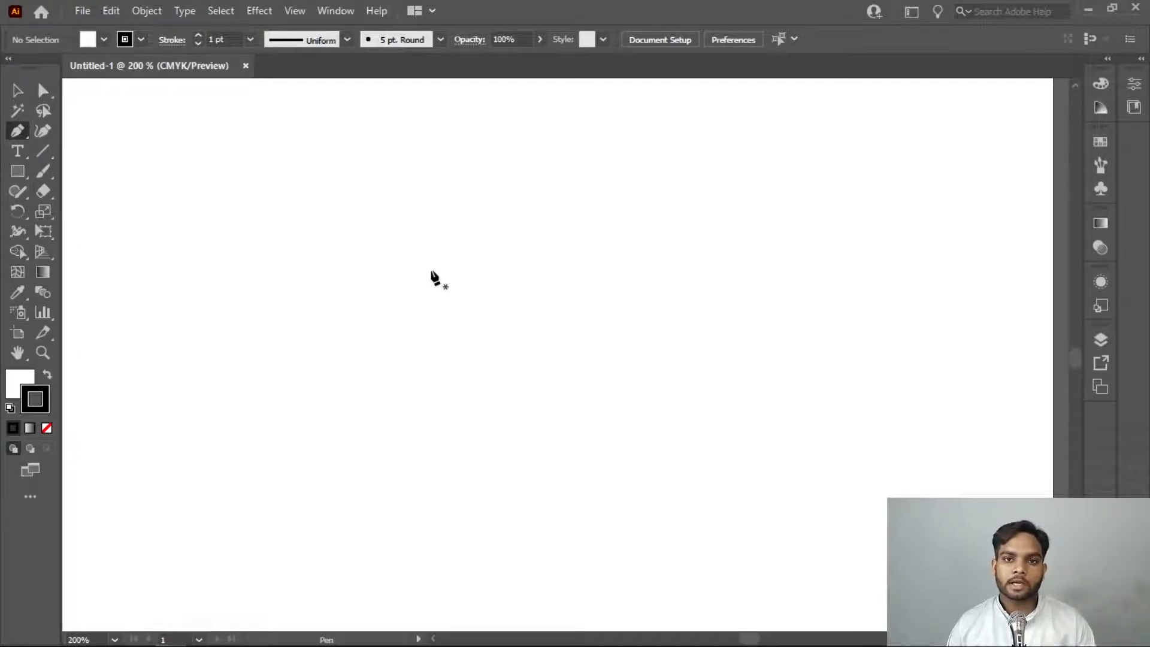
left_click(432, 270)
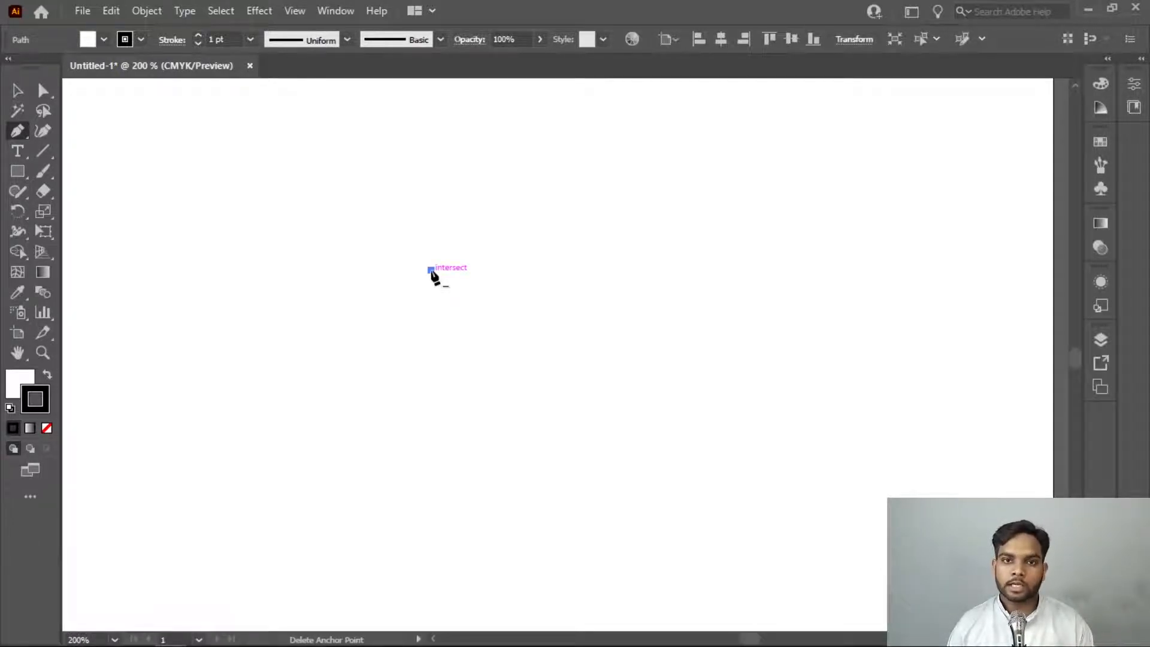
key("ctrl+z")
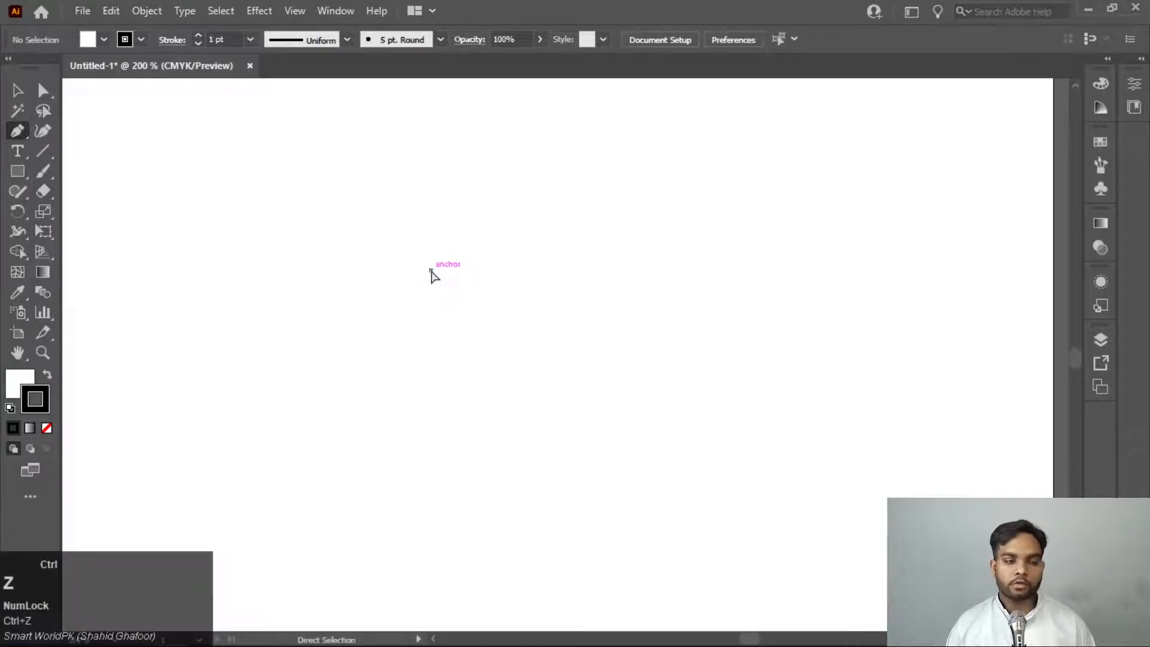
left_click_drag(427, 278, 658, 415)
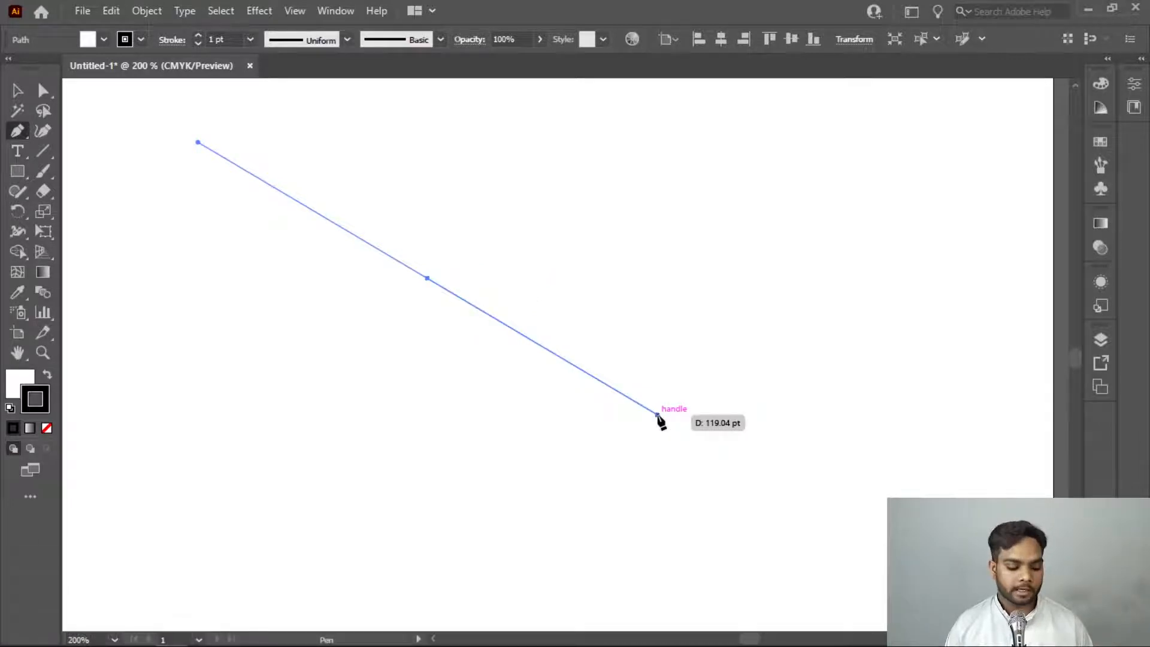
key("Delete")
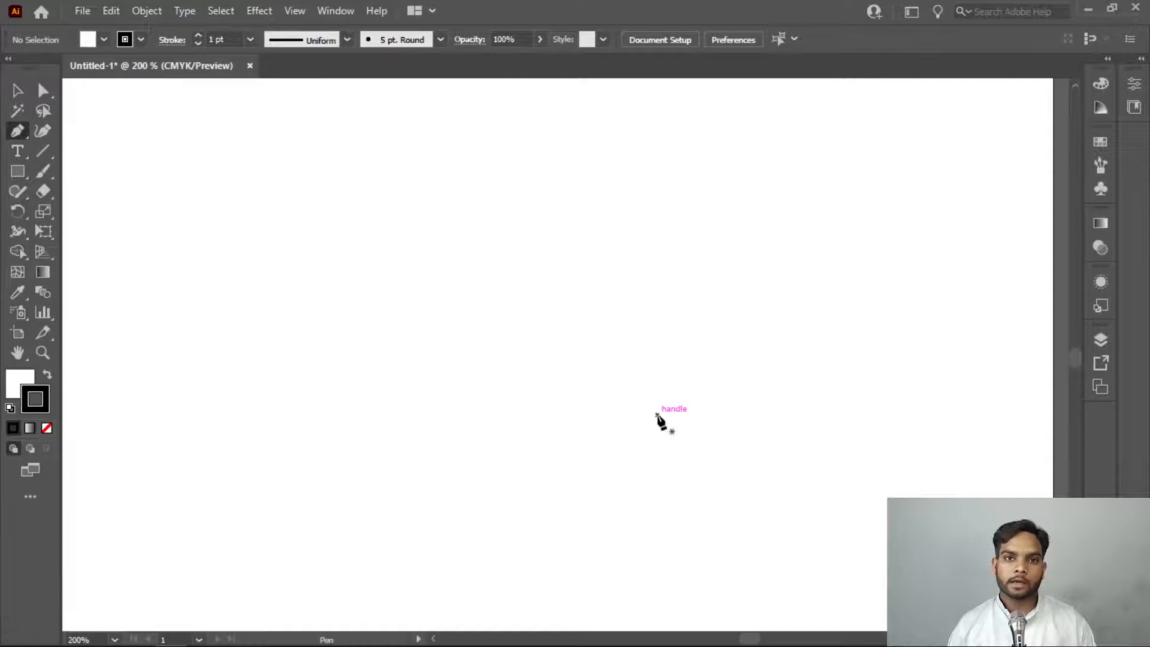
Start a Pen path on the blank canvas, try several unconstrained straight segments, and undo them back to the starting anchor
left_click(241, 370)
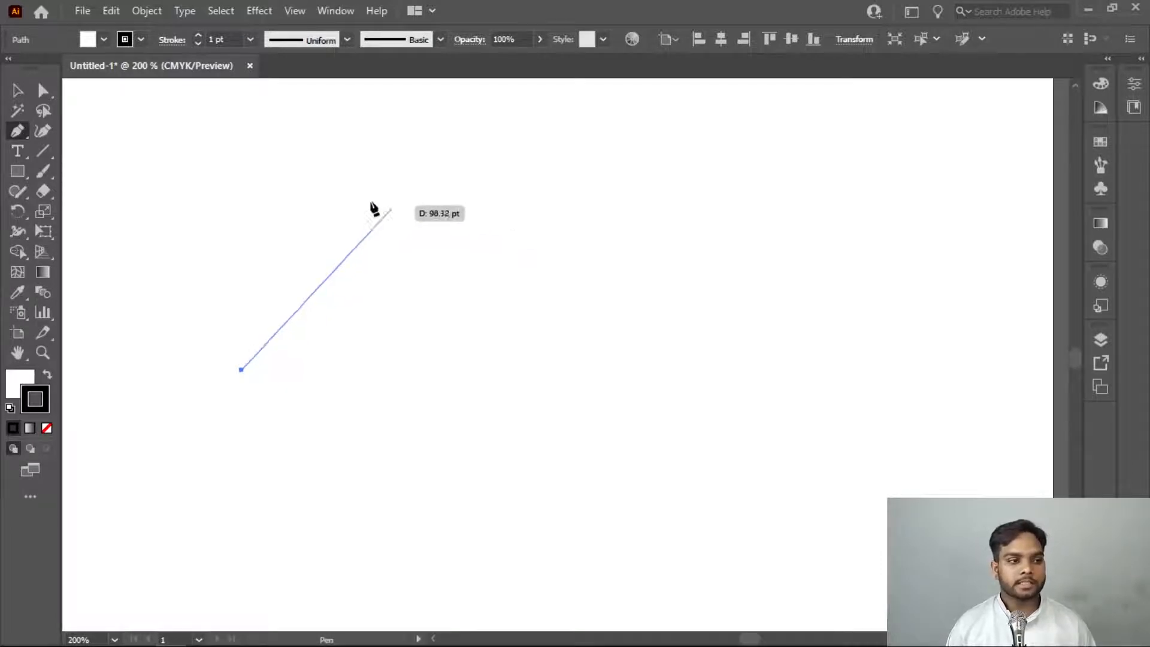
left_click(251, 178)
left_click(478, 185)
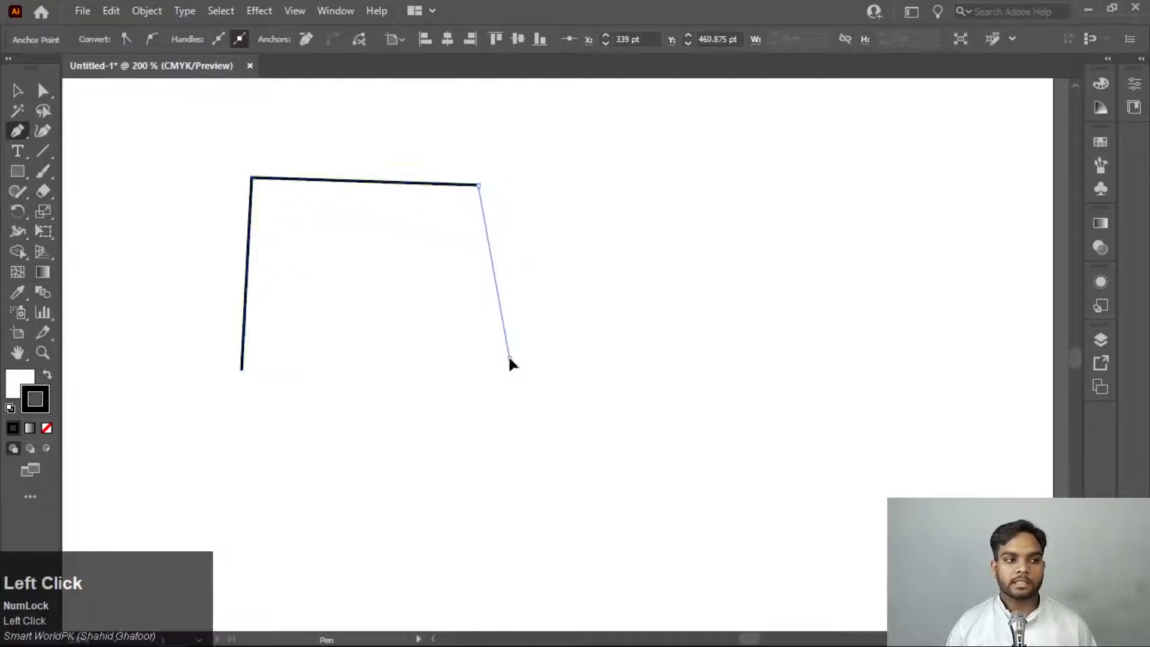
left_click(509, 358)
left_click(460, 484)
key("ctrl+z")
key("ctrl+z")
key("ctrl+z")
key("ctrl+z")
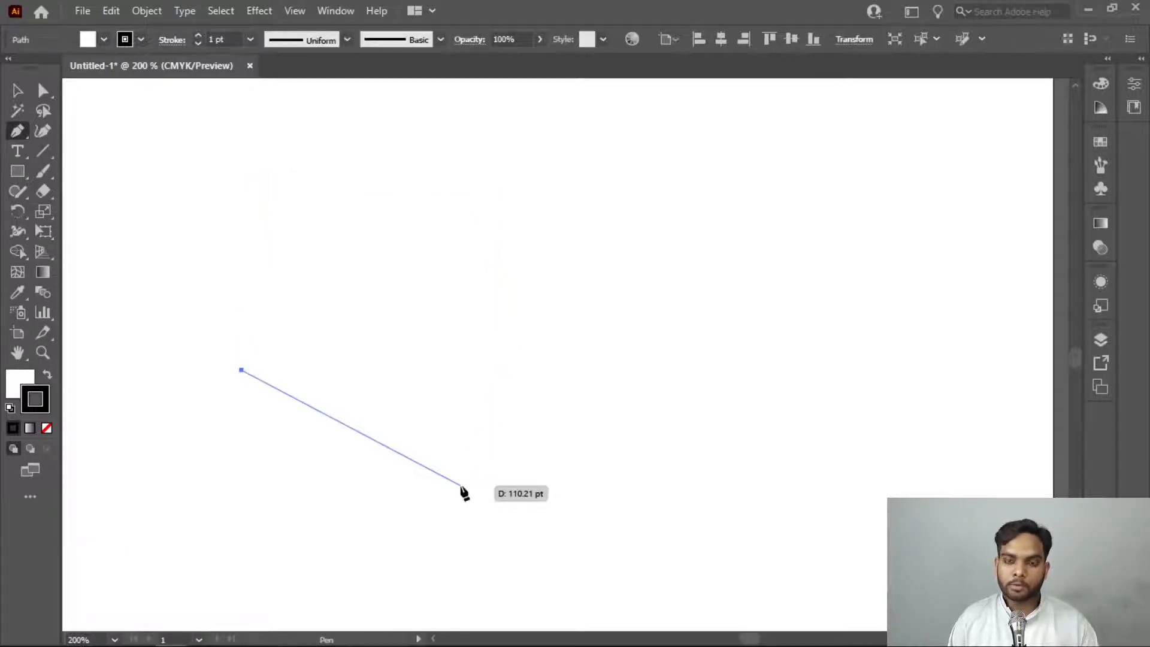
Draw a perfectly horizontal segment about 201 pt long from the starting anchor as the rectangle's top edge
key("shift")
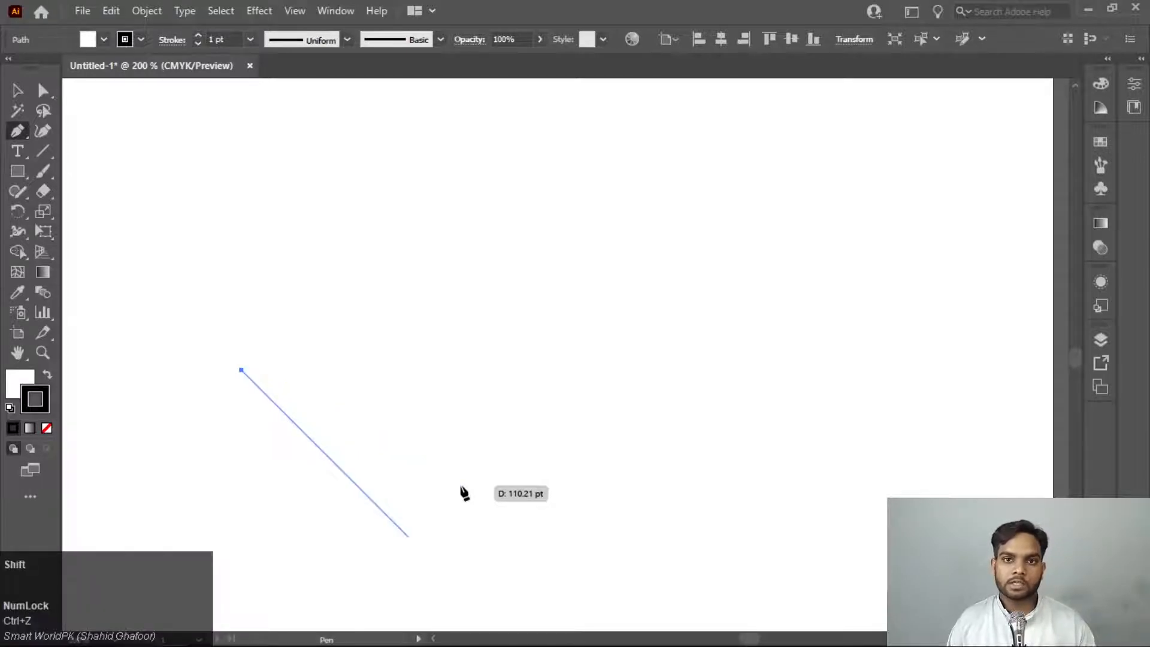
key("shift")
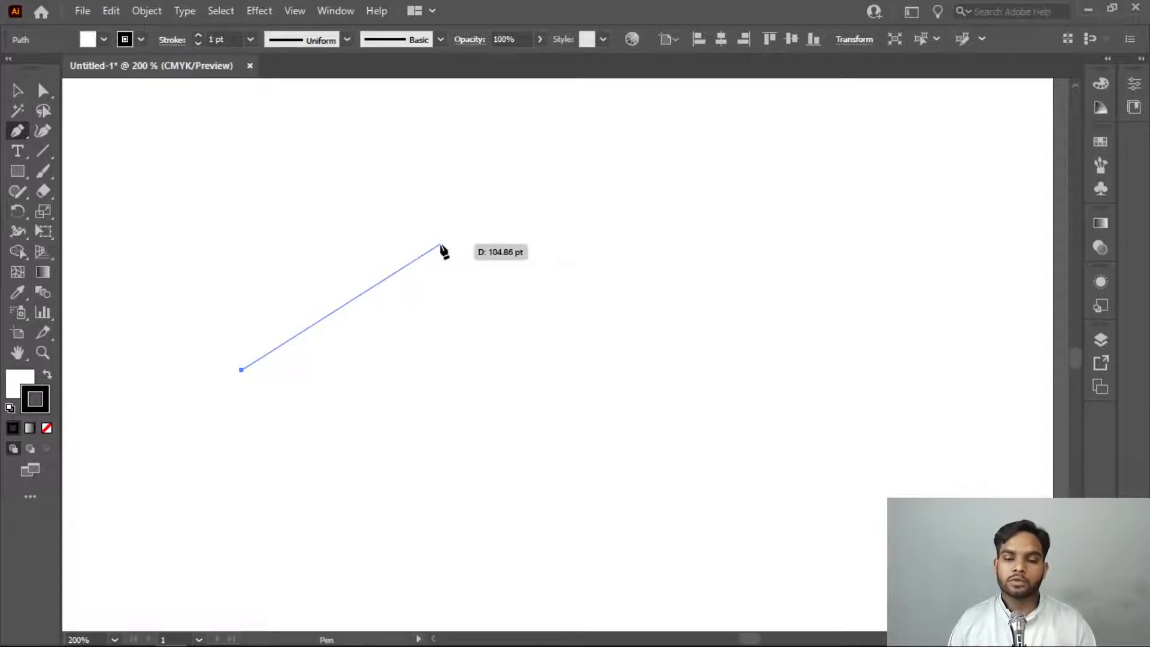
key("shift")
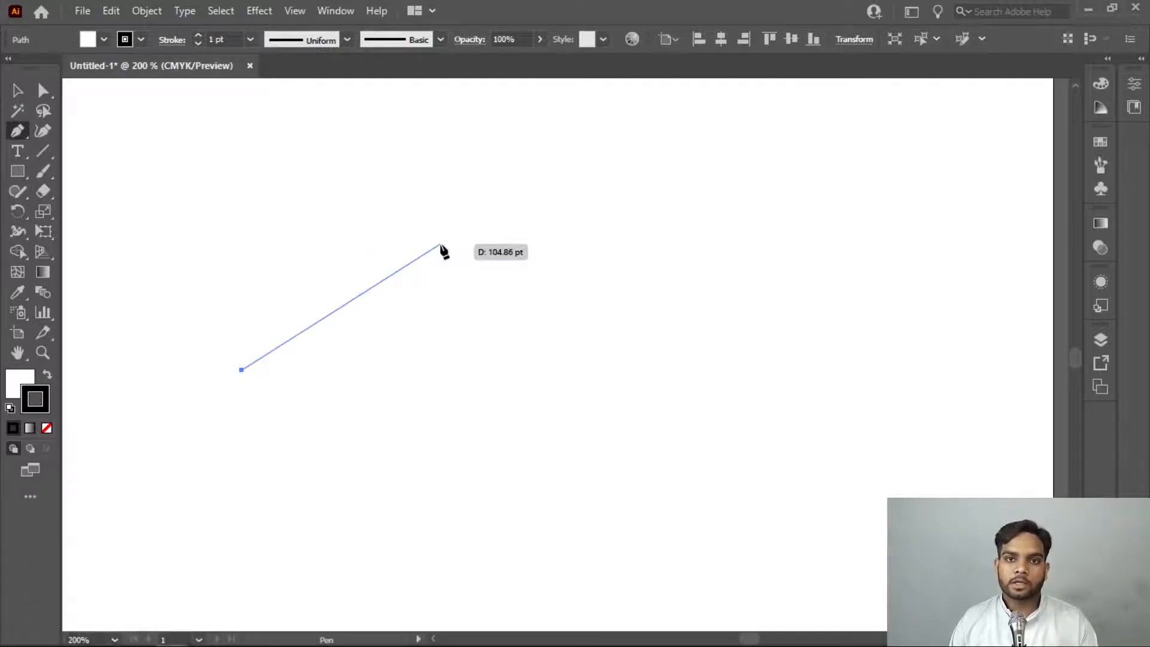
key("shift")
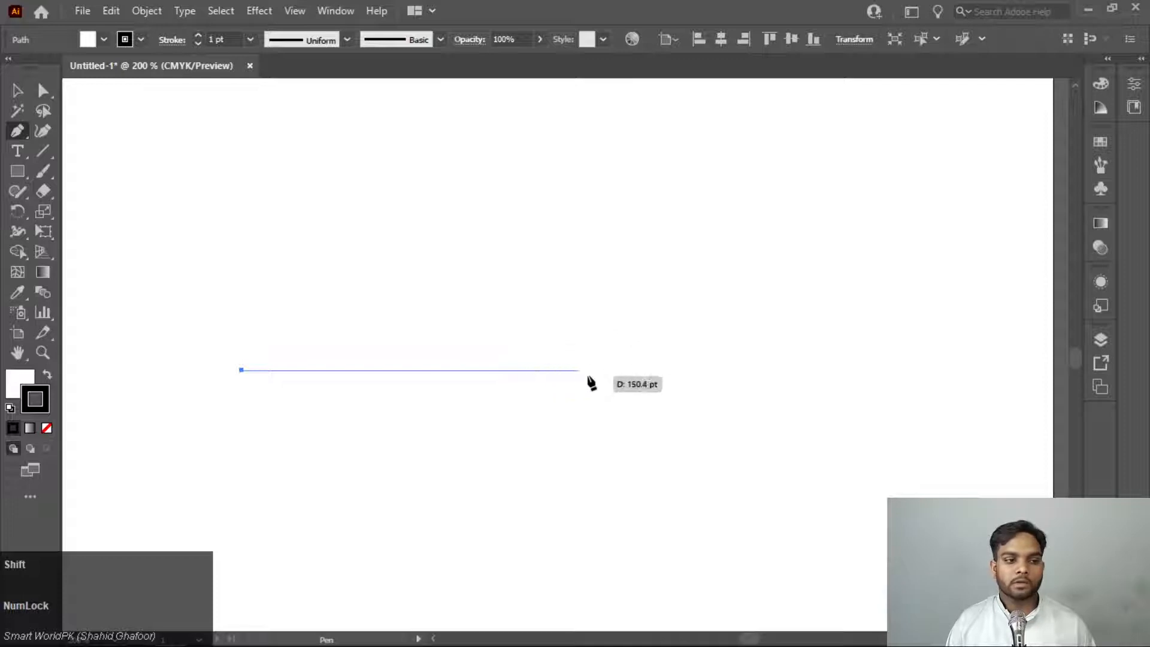
left_click(693, 371, "shift")
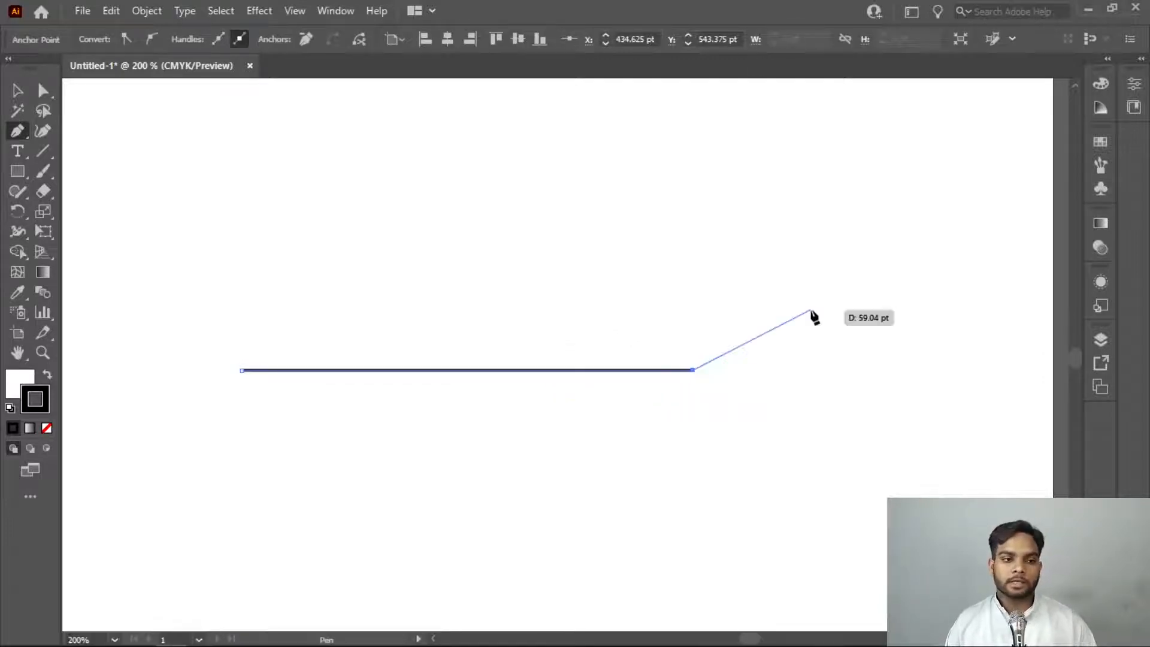
Add a vertical right edge about 64 pt long and a horizontal bottom edge ending directly below the starting anchor
scroll(760, 485, "down", 5)
scroll(731, 395, "up", 1)
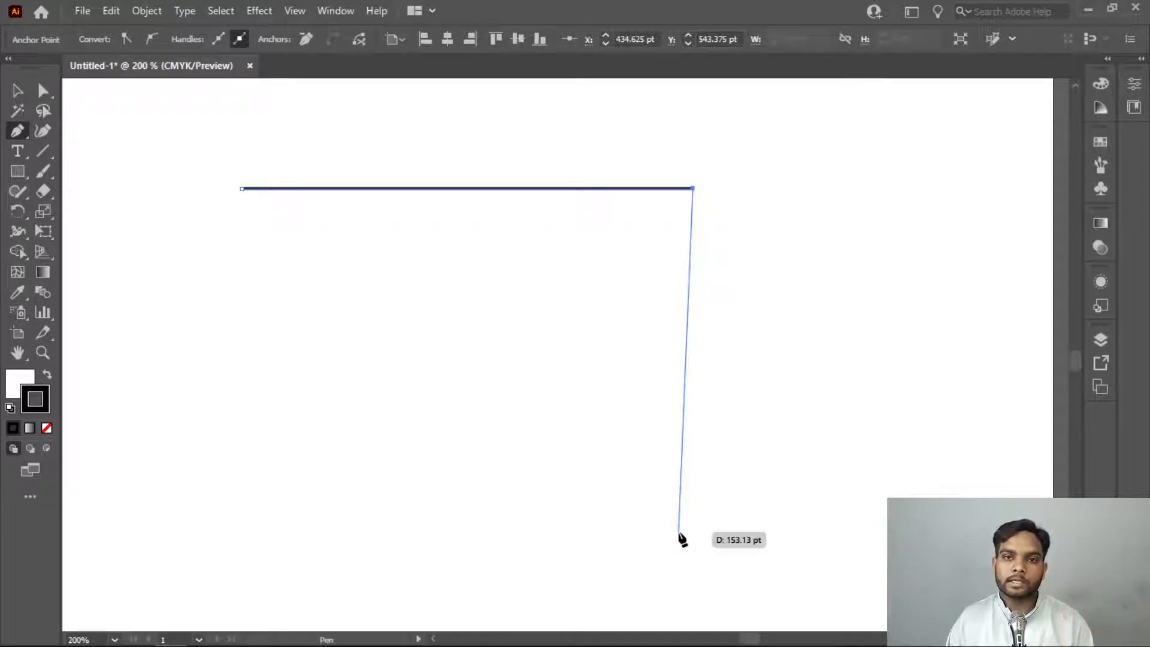
key("shift")
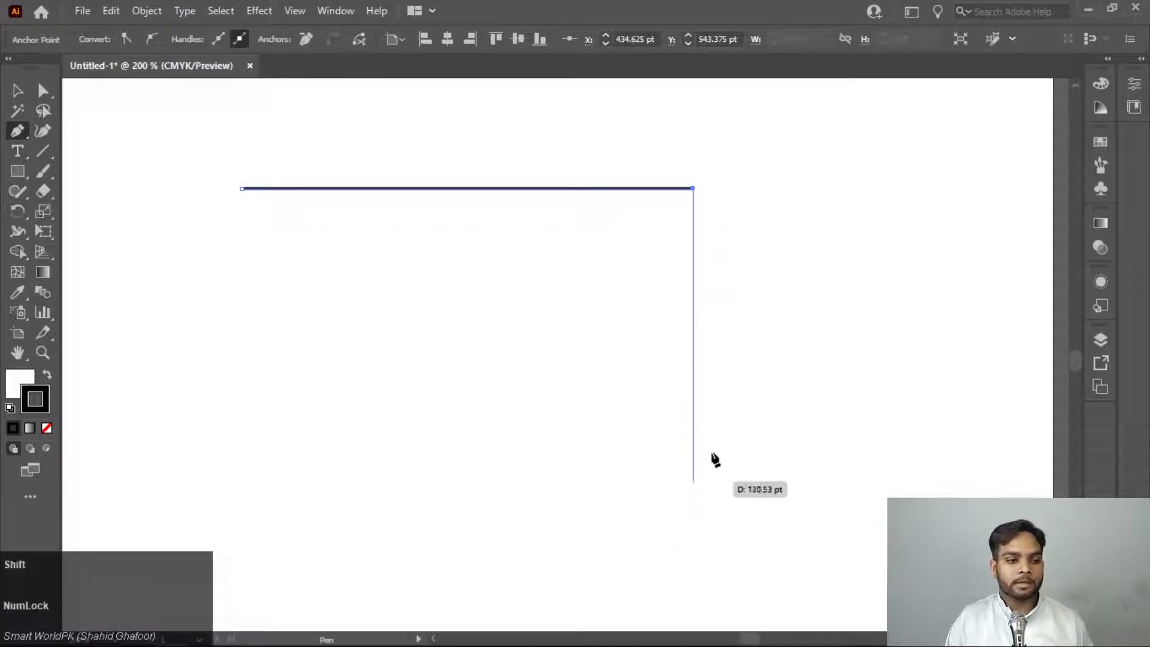
left_click(707, 333, "shift")
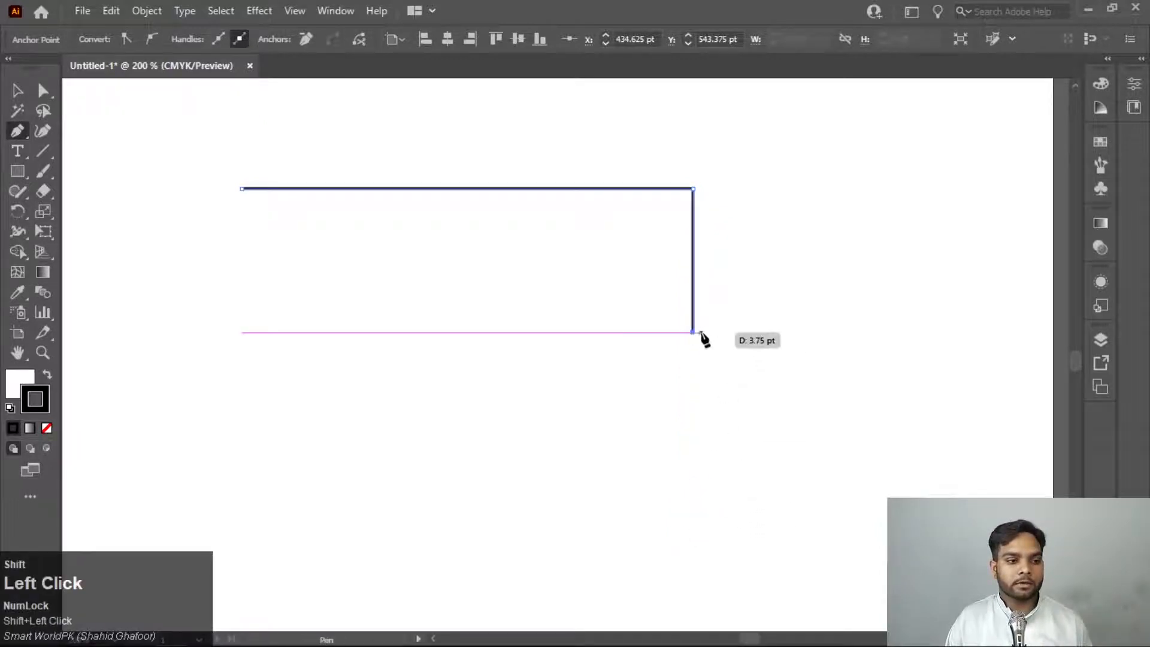
left_click(241, 333, "shift")
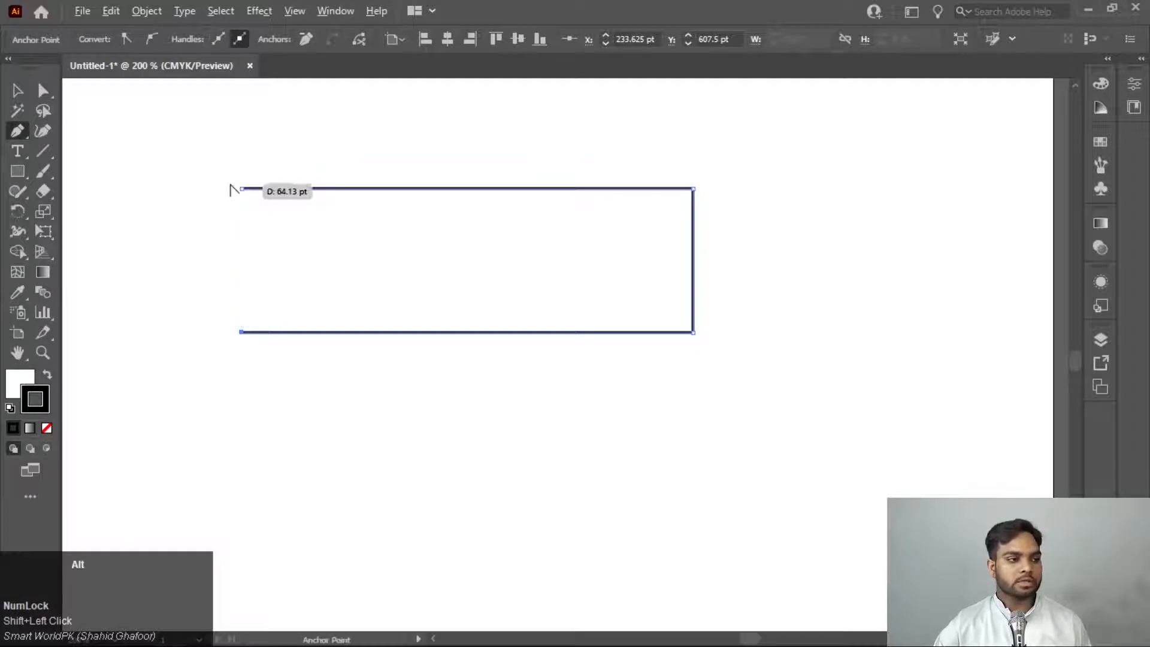
Close the rectangle by joining the path's end to its starting anchor at the upper-left corner
scroll(231, 204, "down", 1)
scroll(231, 205, "up", 10)
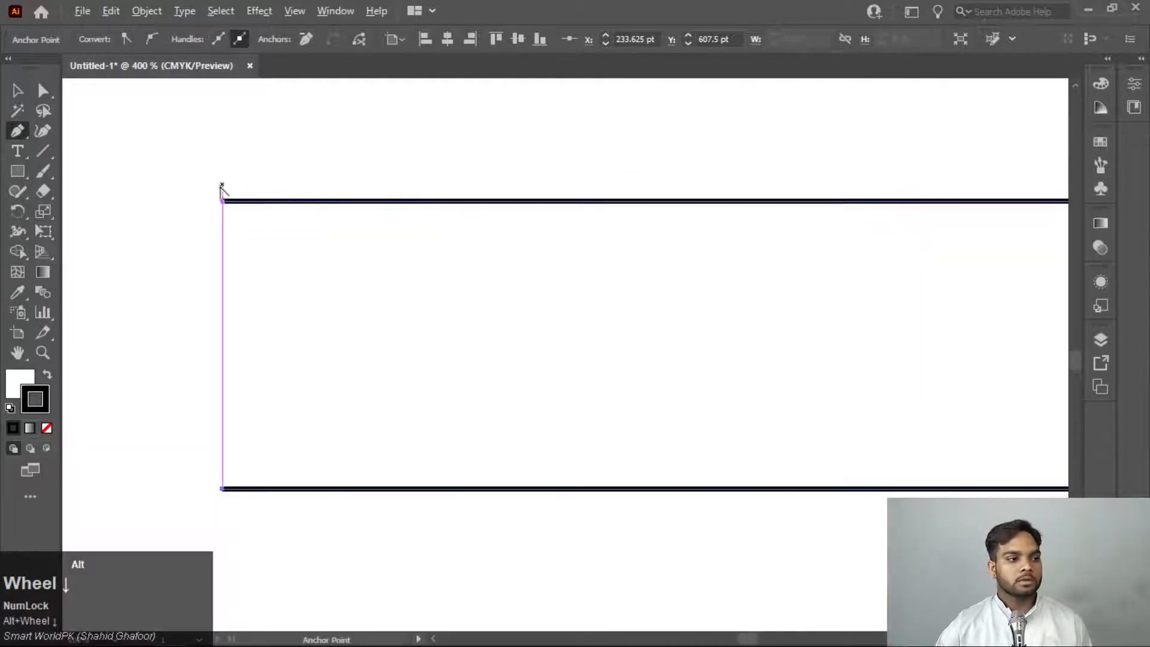
scroll(223, 256, "down", 4)
scroll(227, 309, "up", 5)
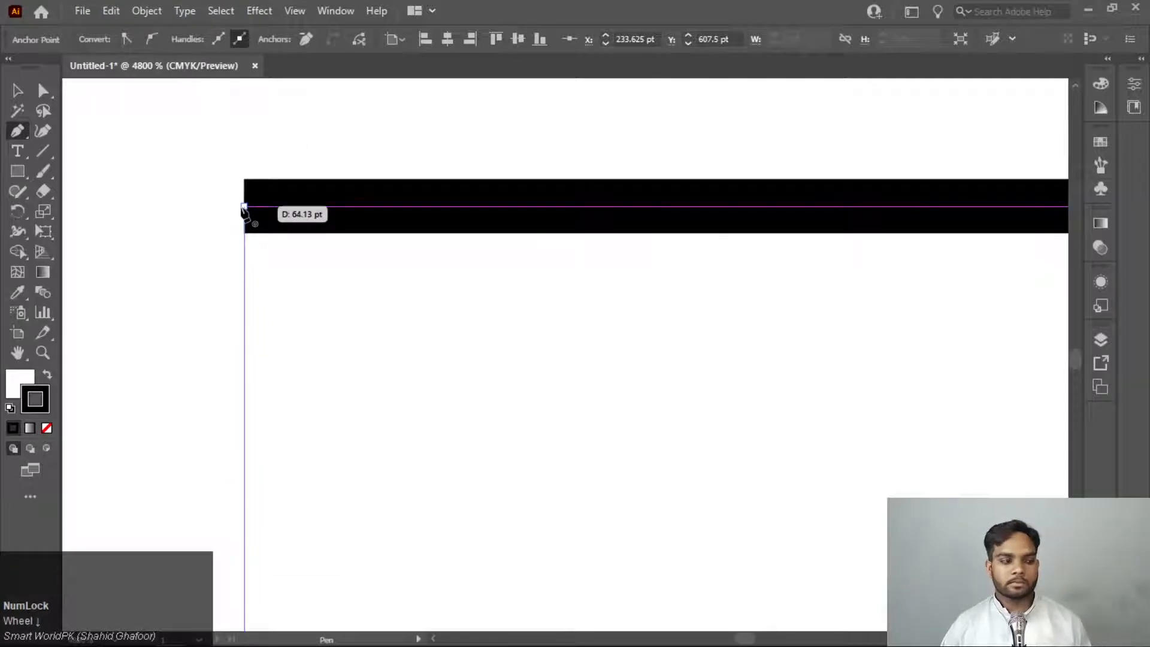
scroll(243, 209, "down", 3)
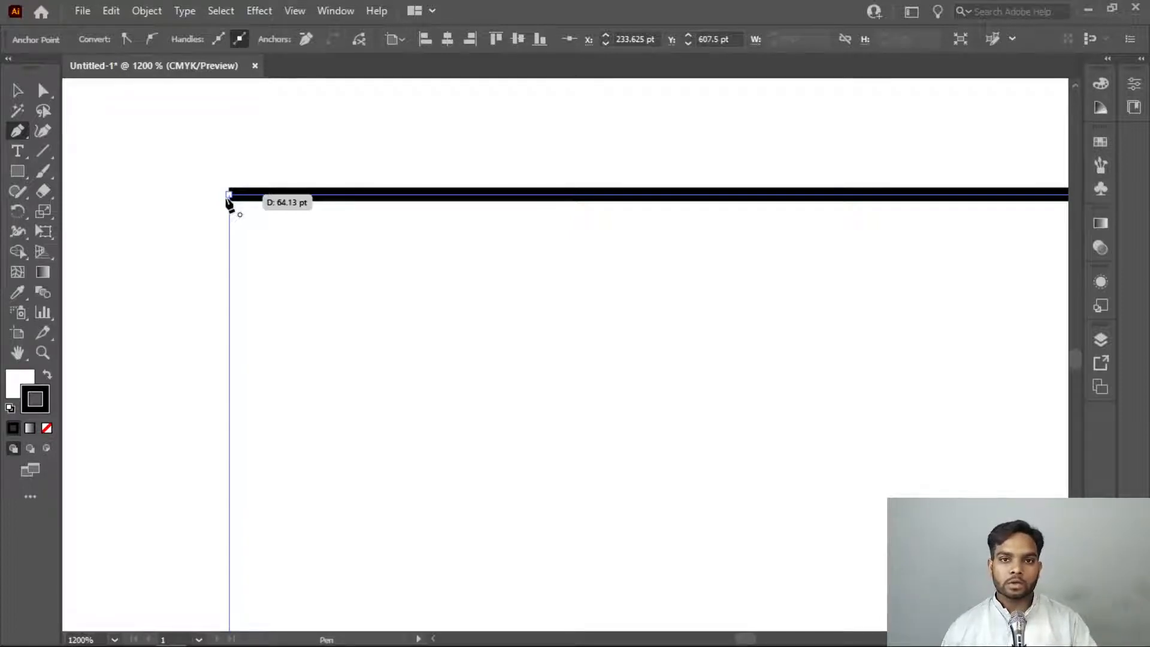
left_click(229, 195)
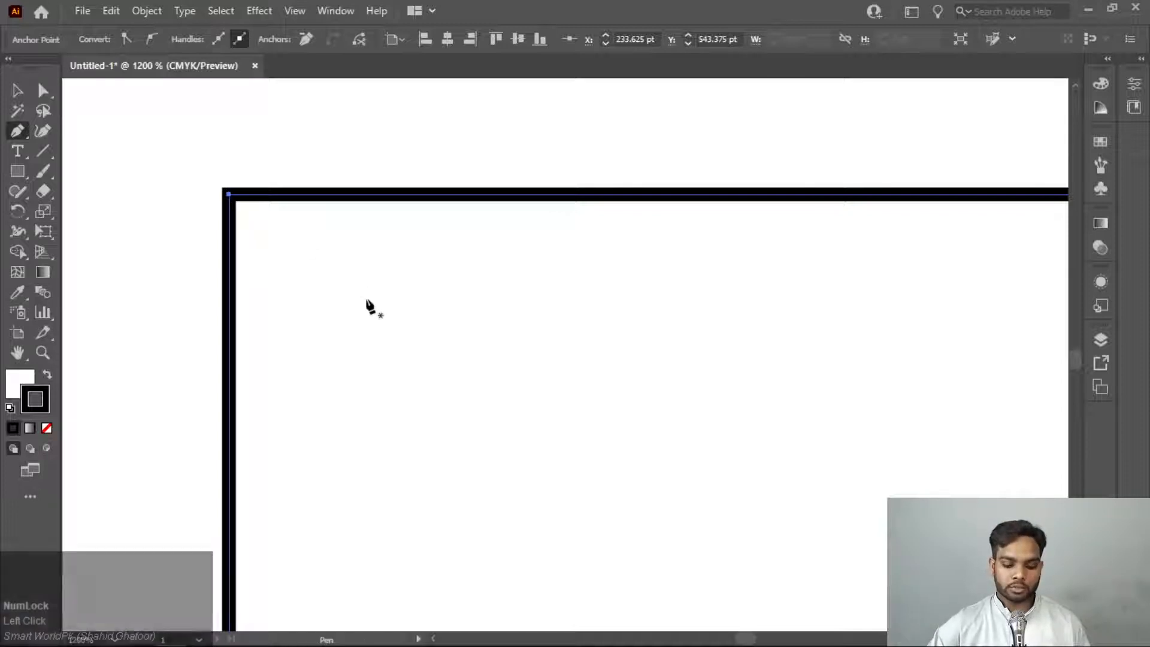
Draw an open stepped path above the rectangle, about 60 pt across, 13 pt down and 35 pt across, and end it
scroll(367, 305, "down", 4)
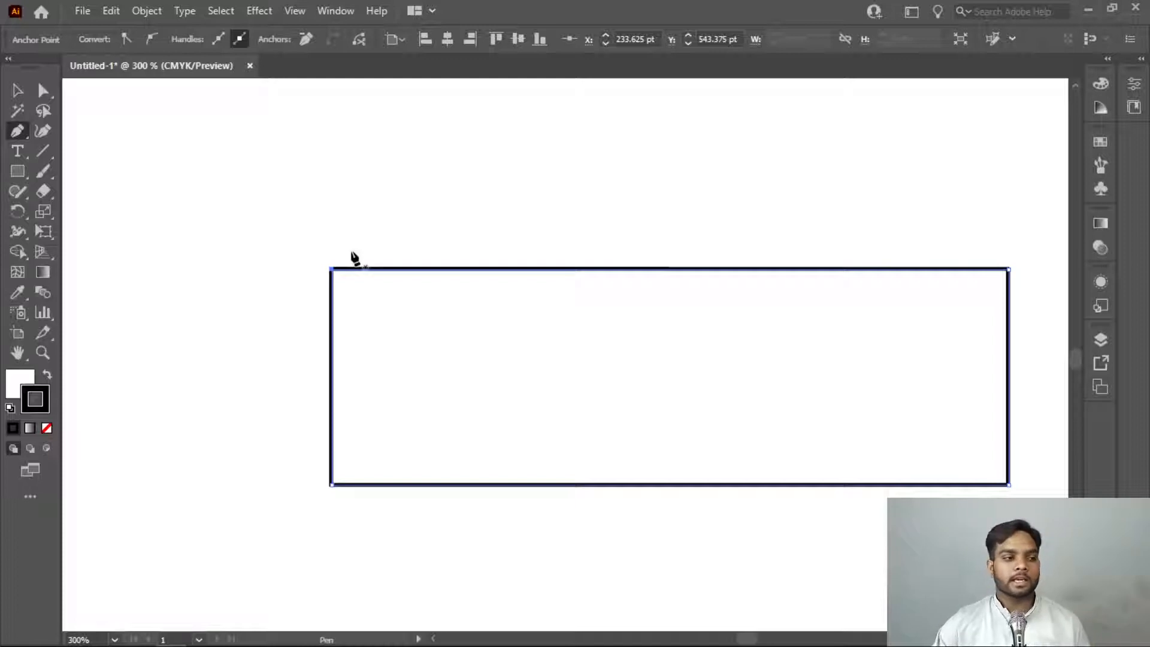
left_click(331, 179)
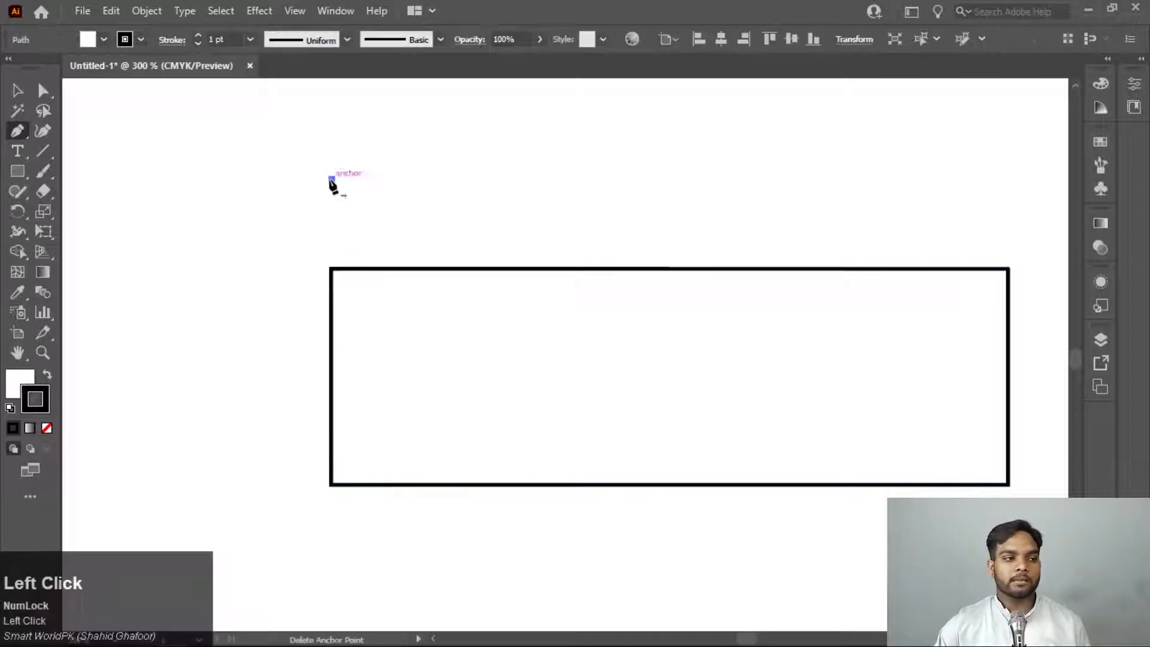
left_click(533, 179, "shift")
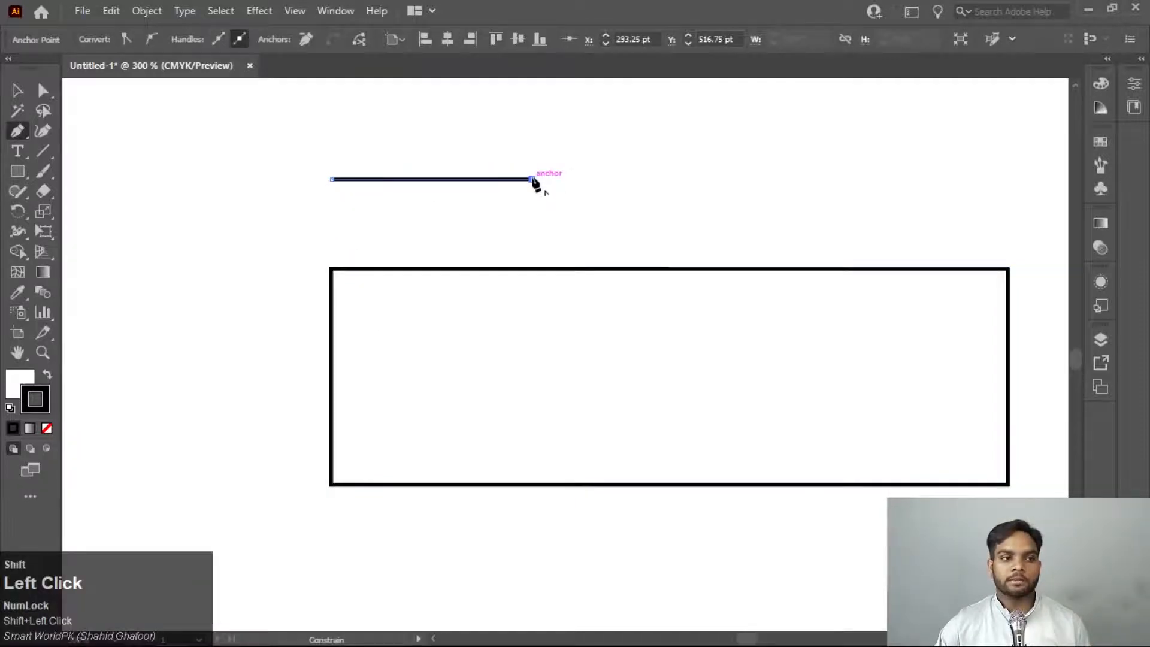
left_click(532, 224, "shift")
left_click(650, 224, "shift")
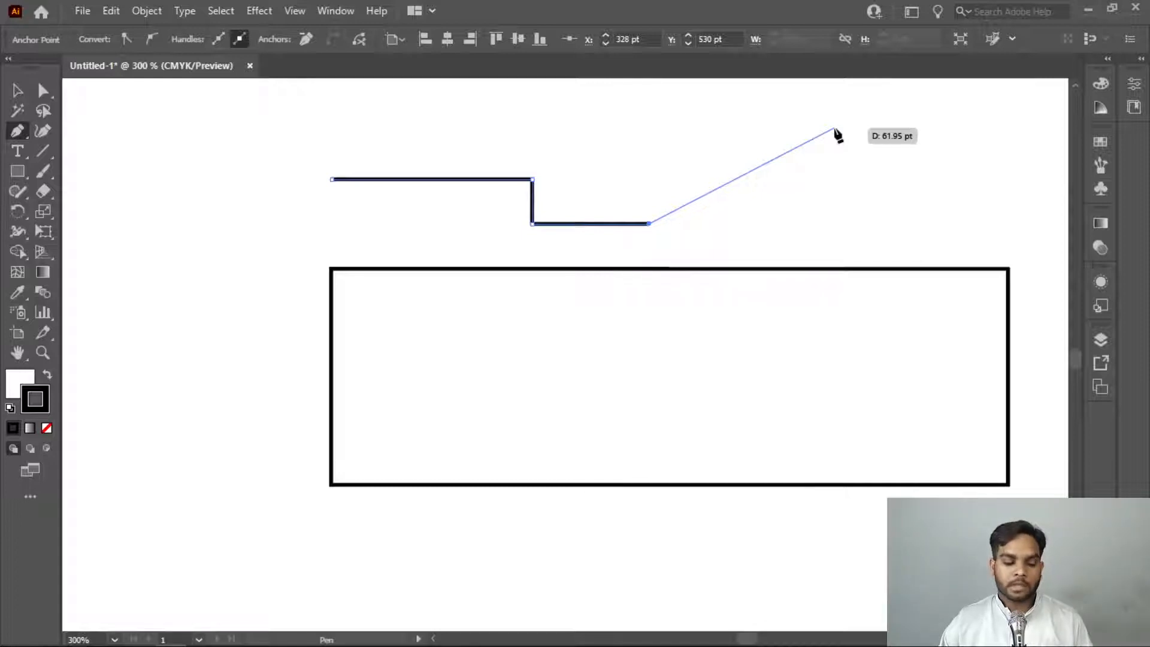
key("Escape")
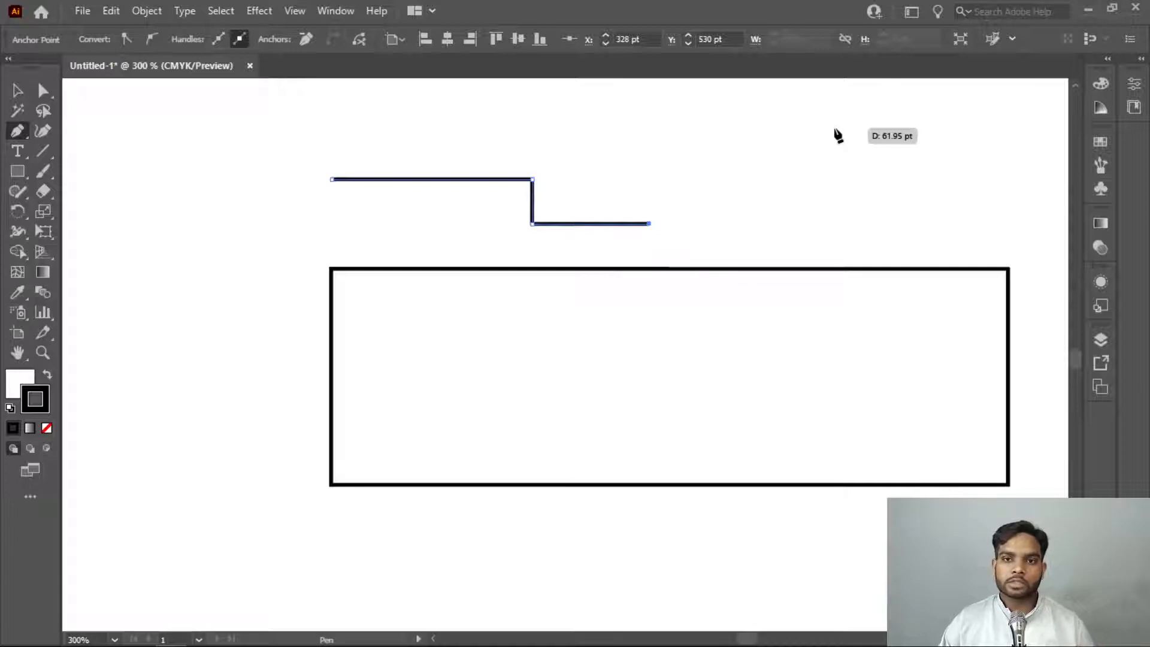
Draw a second open stepped path above the rectangle's right part, starting with a horizontal segment about 29 pt long, and end it
left_click(759, 141)
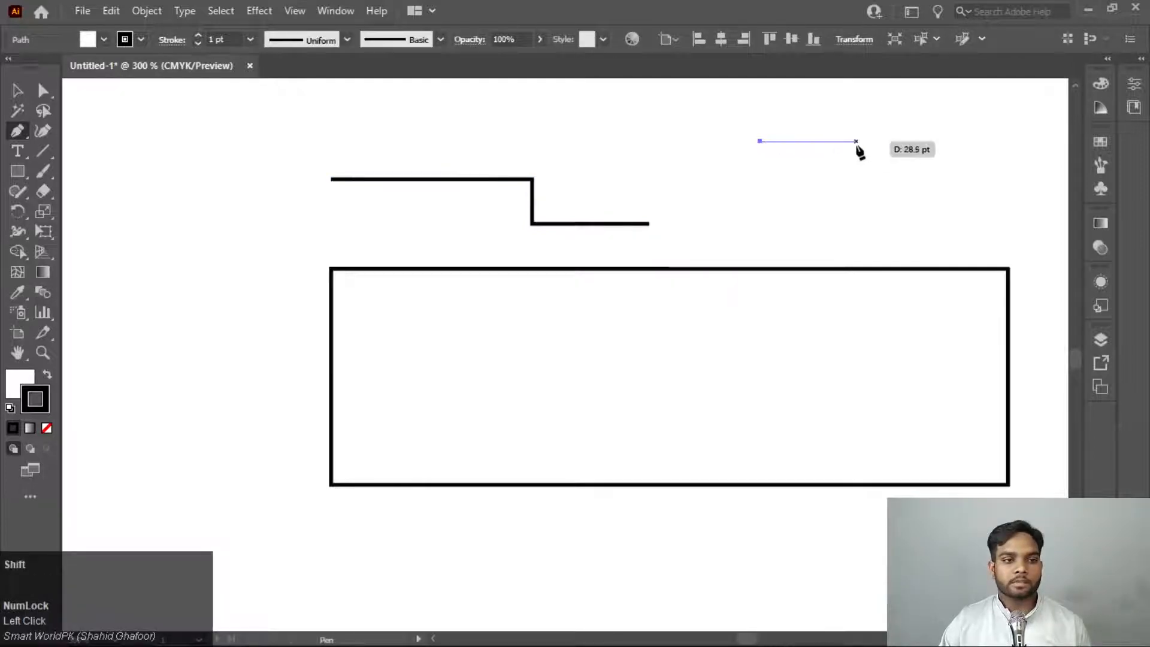
left_click(857, 142, "shift")
left_click(856, 210)
left_click(939, 211)
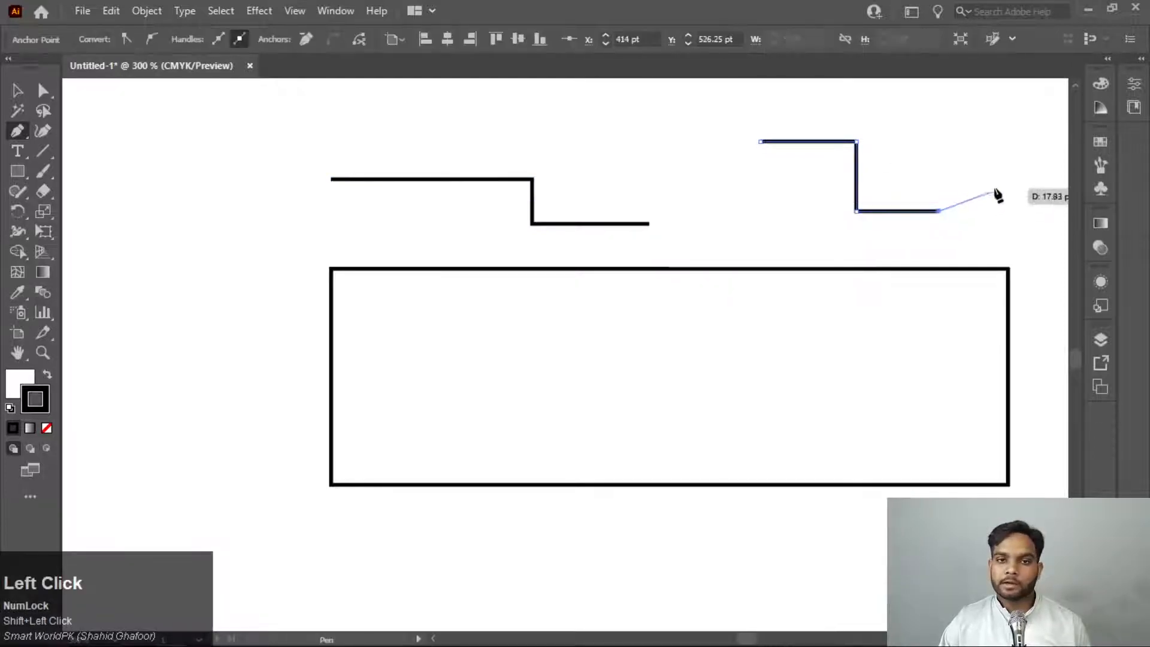
key("Return")
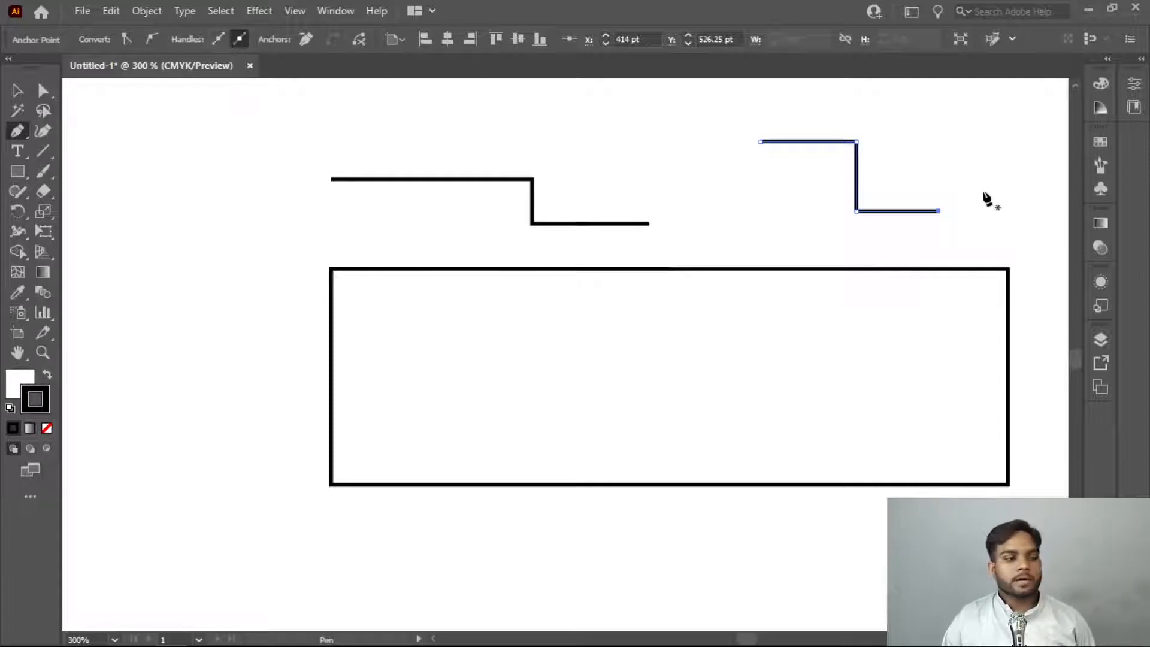
Draw an open L-shaped path beside the rectangle's left edge, with a vertical side and a base about 40 pt wide, and end it
left_click(157, 208)
left_click(157, 324, "shift")
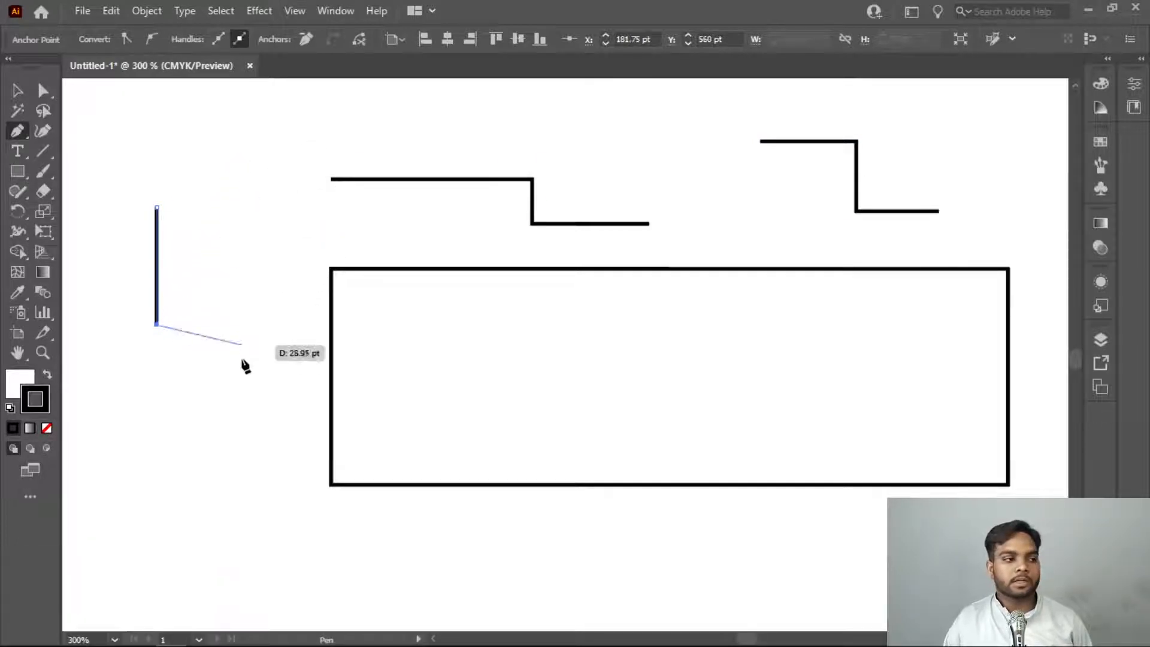
left_click(293, 330, "shift")
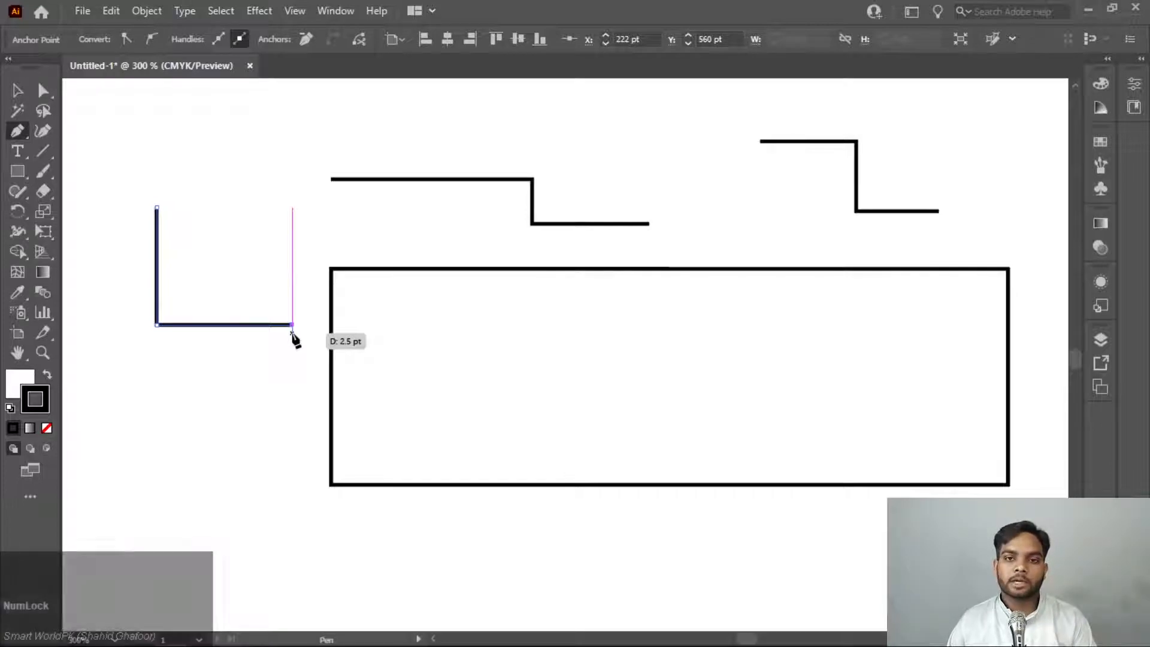
key("Escape")
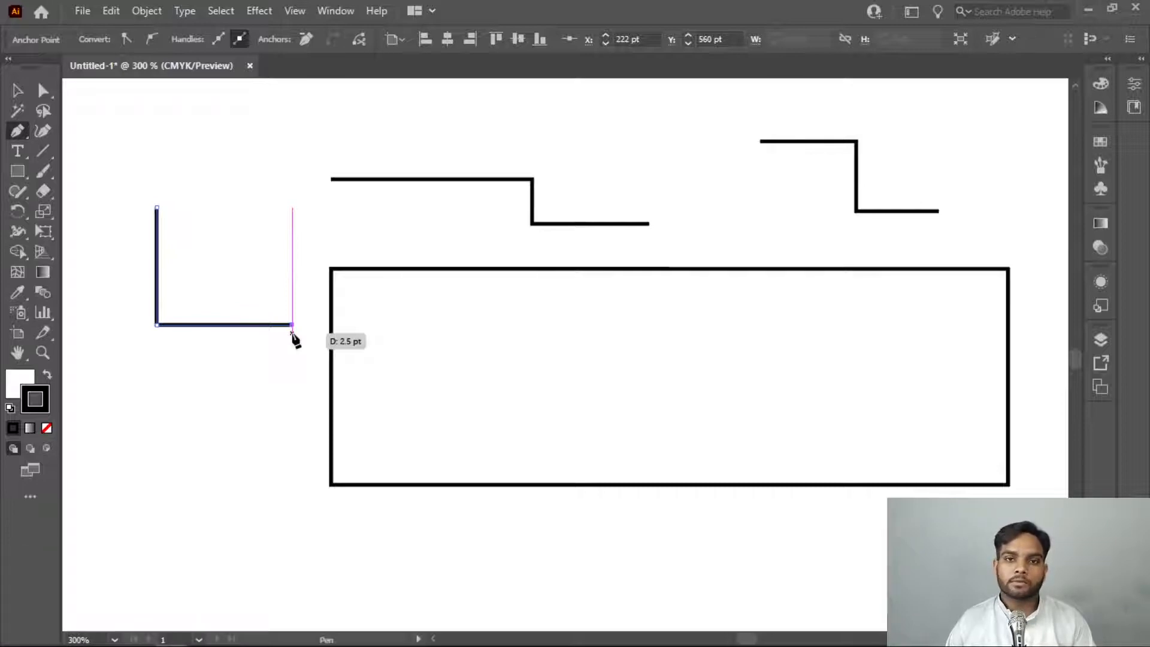
Draw a closed irregular seven-sided polygon with unconstrained straight segments in the empty area below the rectangle
scroll(296, 335, "down", 3)
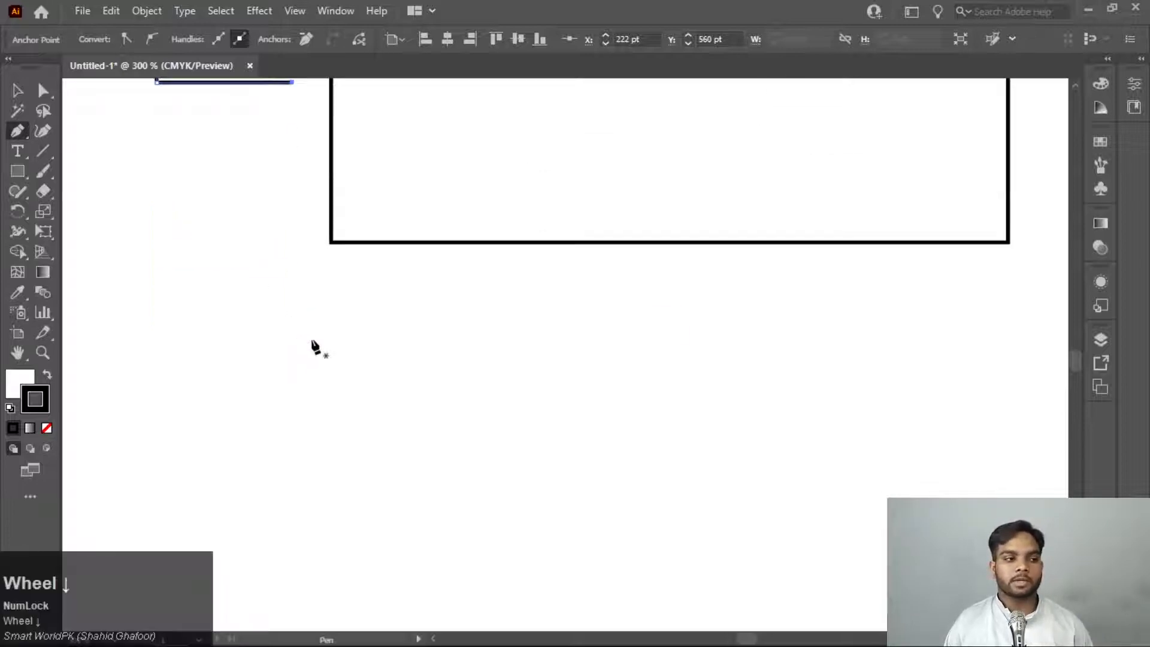
left_click(331, 390)
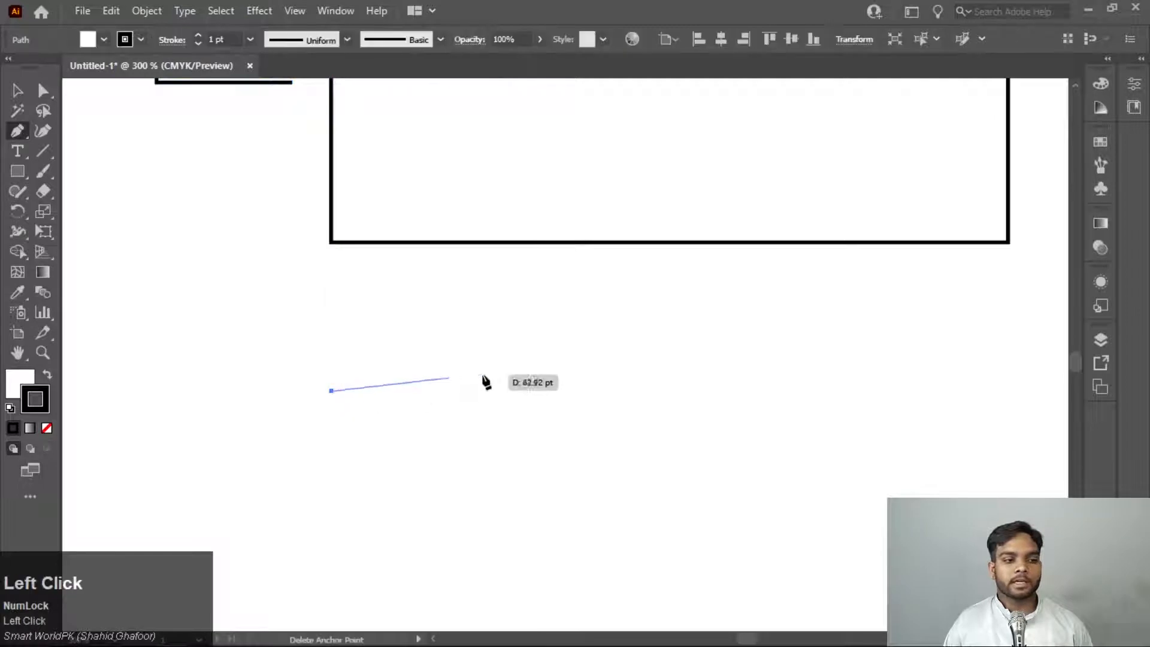
left_click(525, 326)
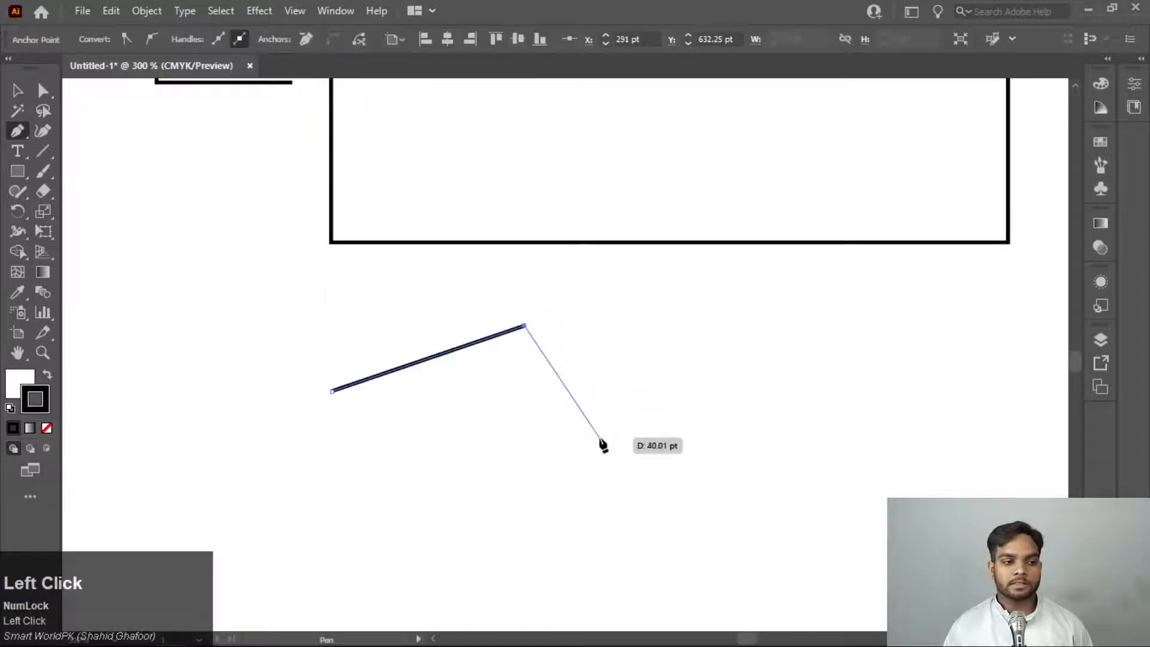
left_click(599, 438)
left_click(558, 548)
left_click(404, 553)
left_click(376, 474)
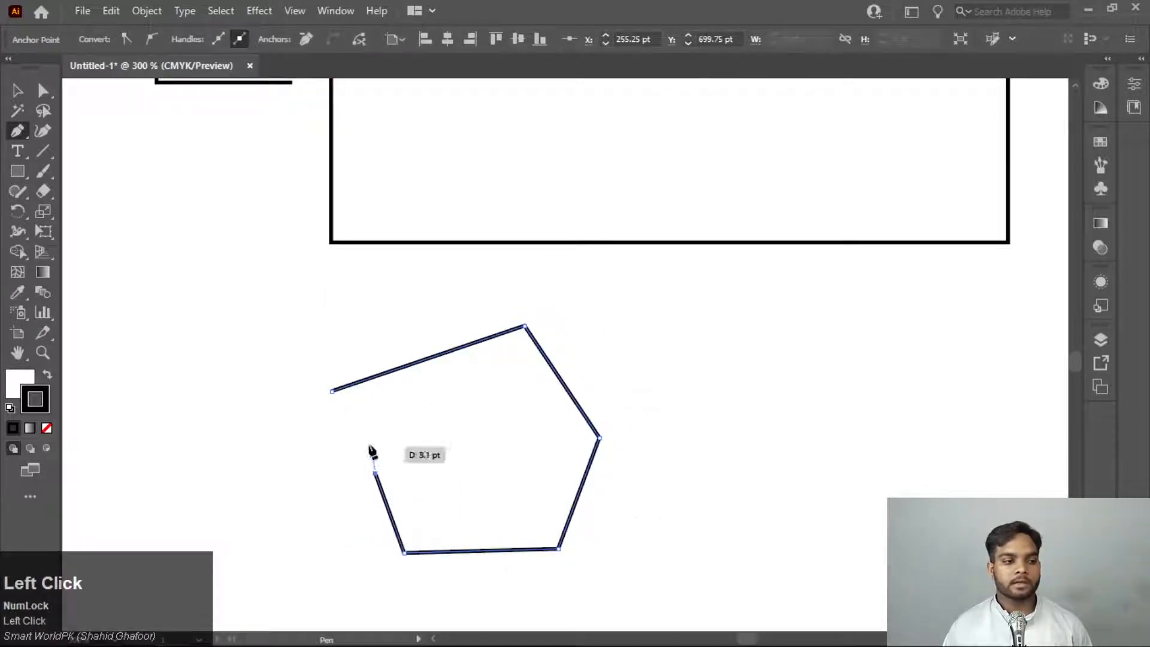
left_click(236, 502)
left_click(332, 391)
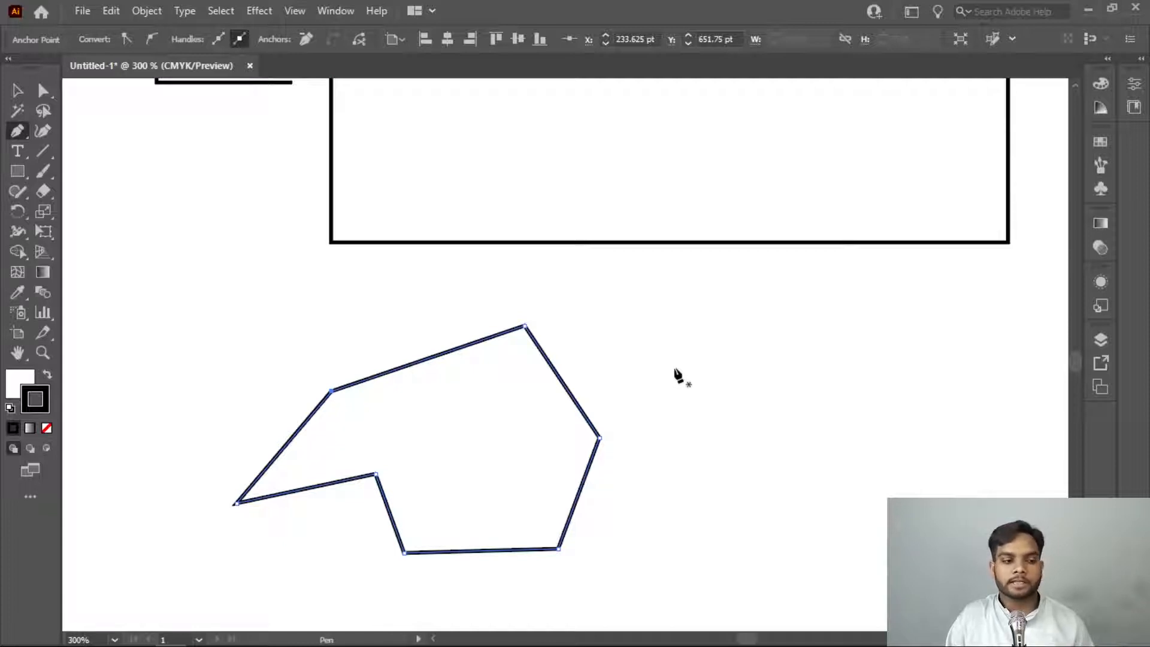
Draw a descending staircase outline beside the polygon with constrained segments, starting about 45 pt across and 30 pt down, ending with a short vertical drop
left_click(675, 368, "shift")
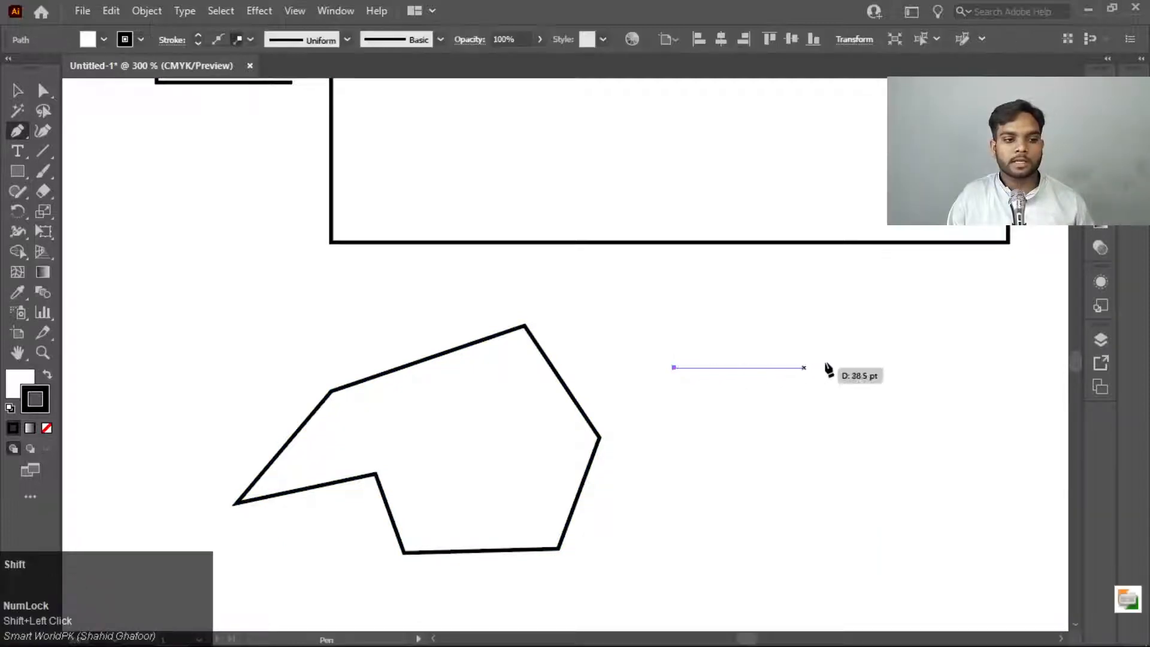
left_click(825, 368, "shift")
left_click(826, 468, "shift")
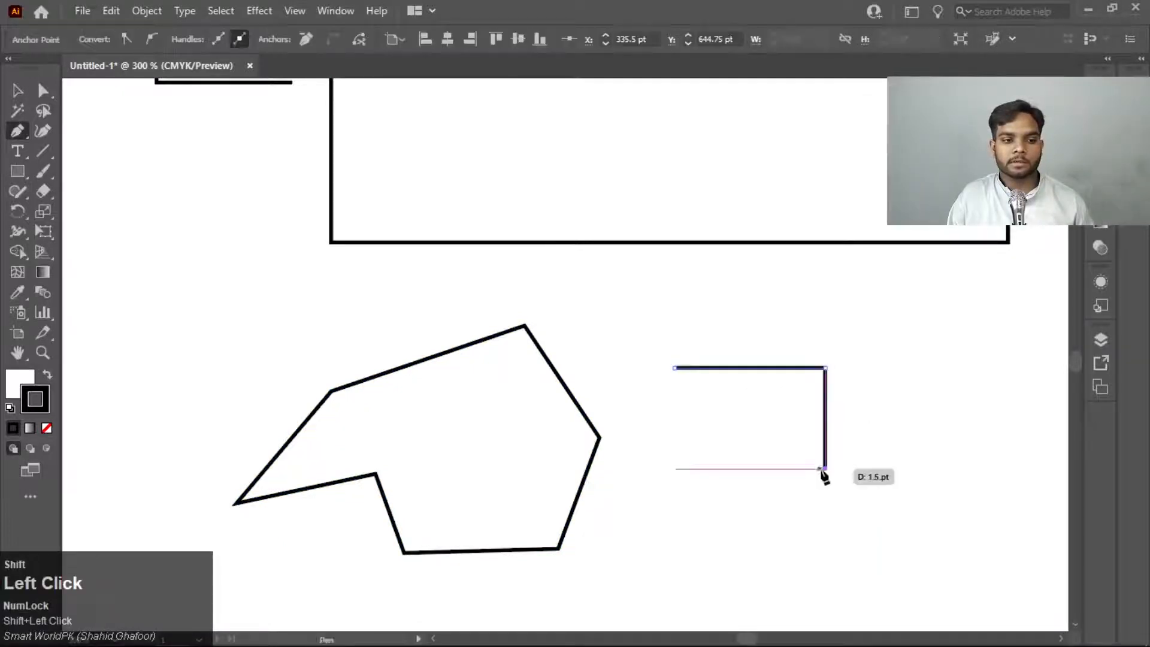
left_click(938, 468, "shift")
left_click(939, 561, "shift")
left_click(1027, 561, "shift")
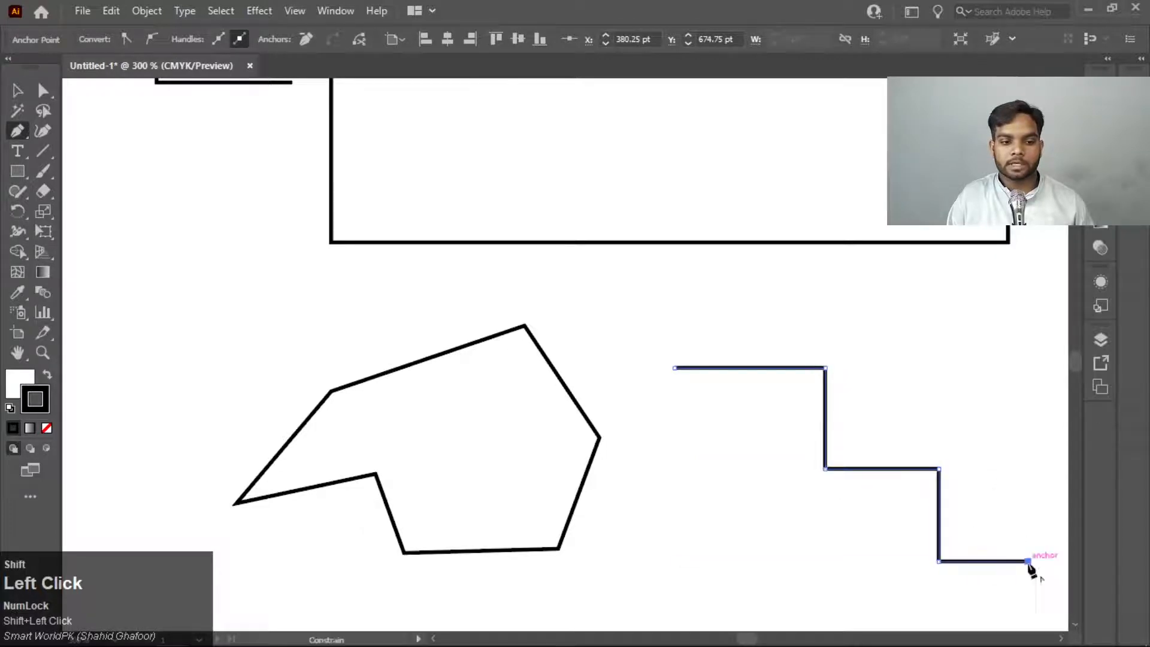
left_click(1028, 611, "shift")
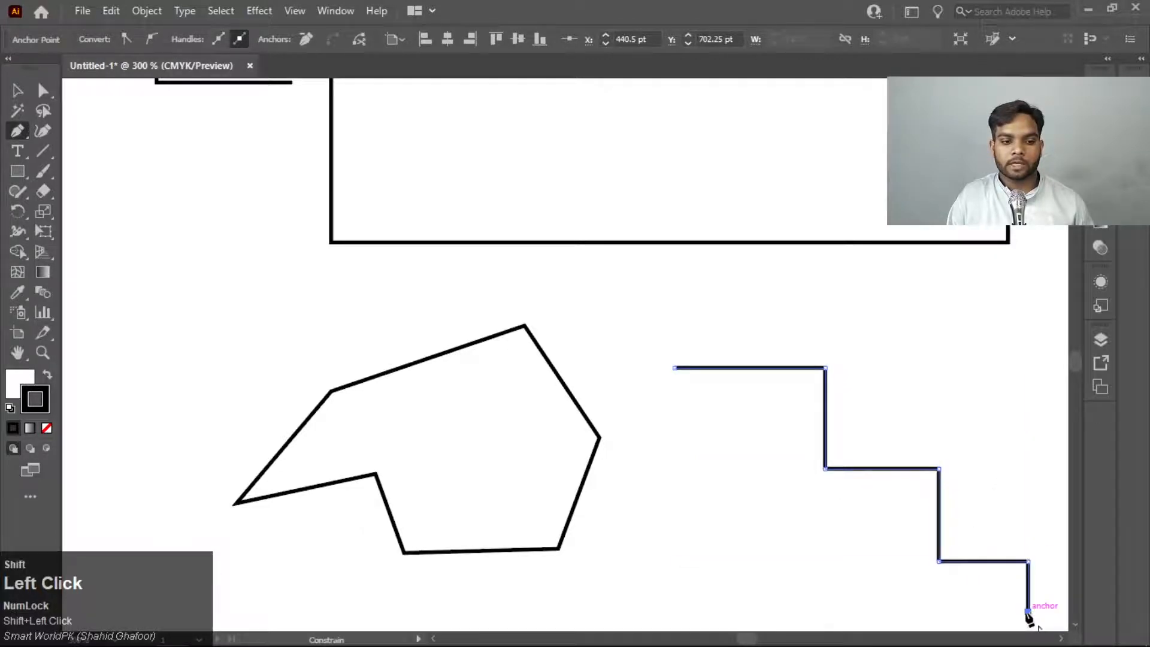
Complete the staircase shape with a horizontal base and a vertical left side, and join it to its starting anchor
left_click(670, 616, "shift")
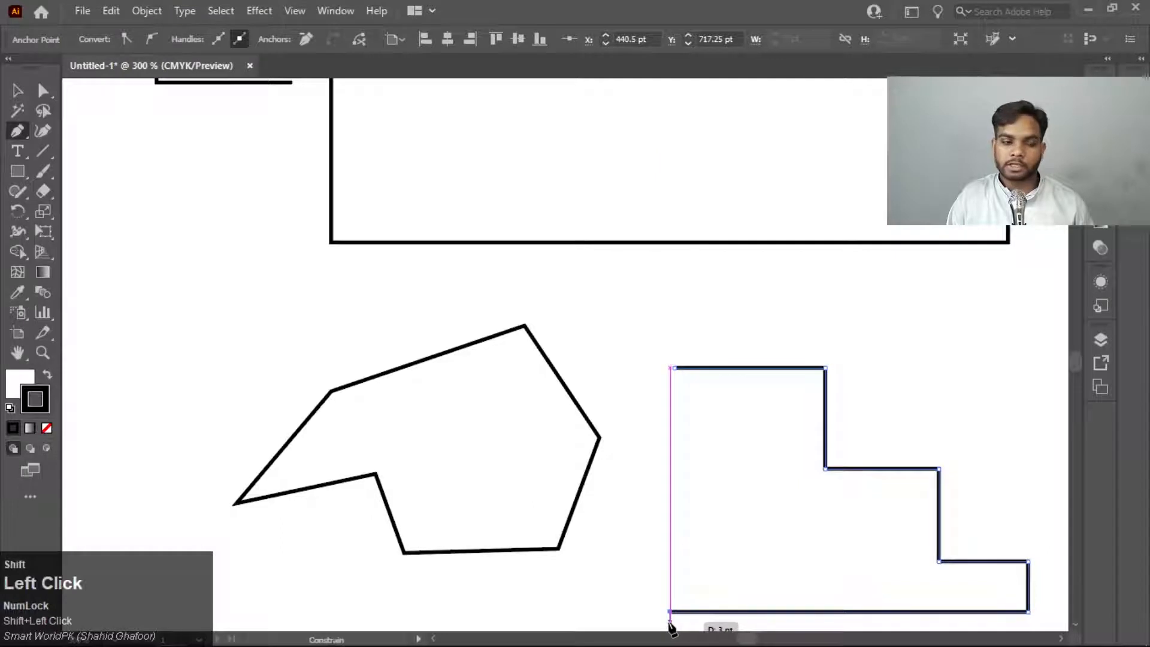
left_click(670, 369)
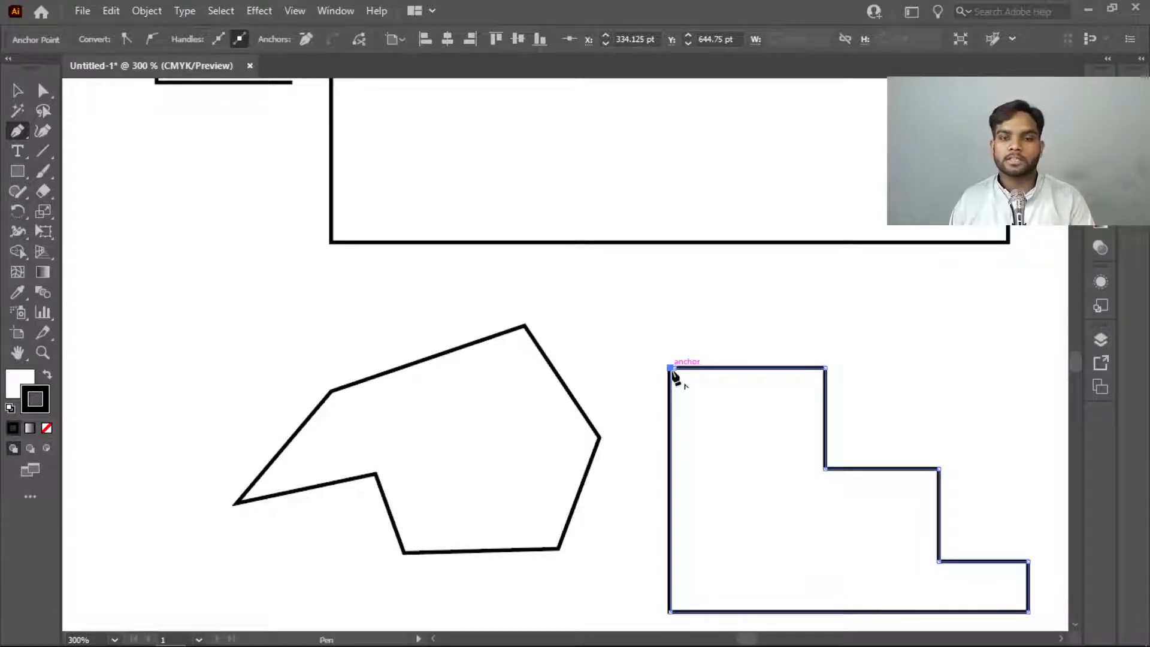
left_click(671, 368)
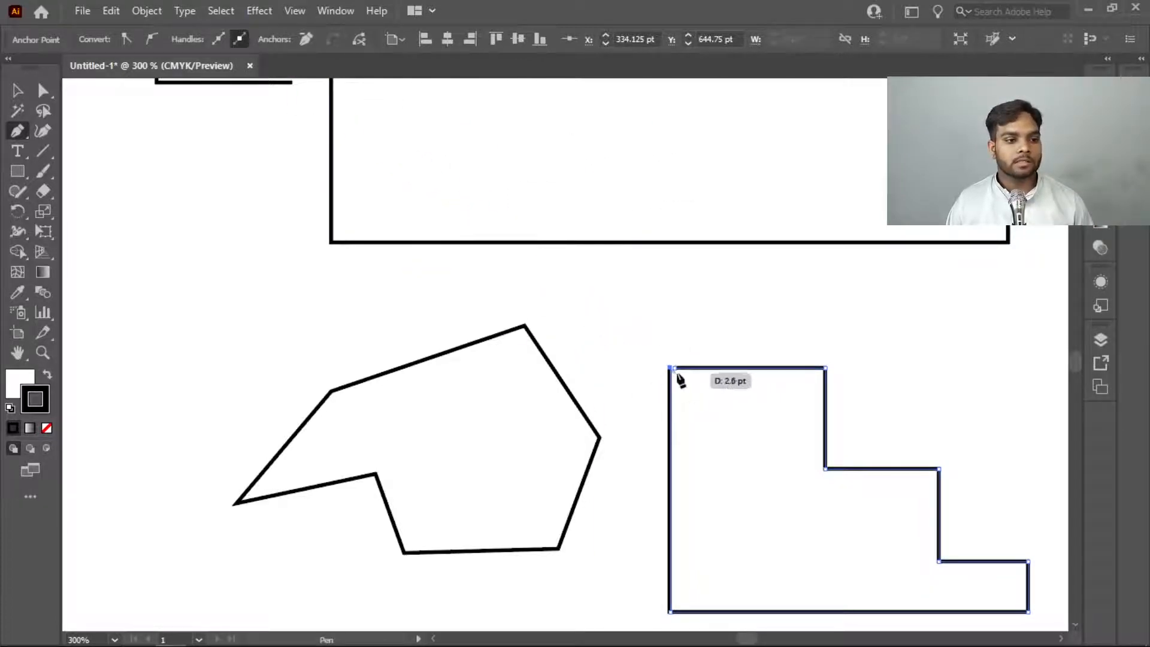
left_click(677, 371)
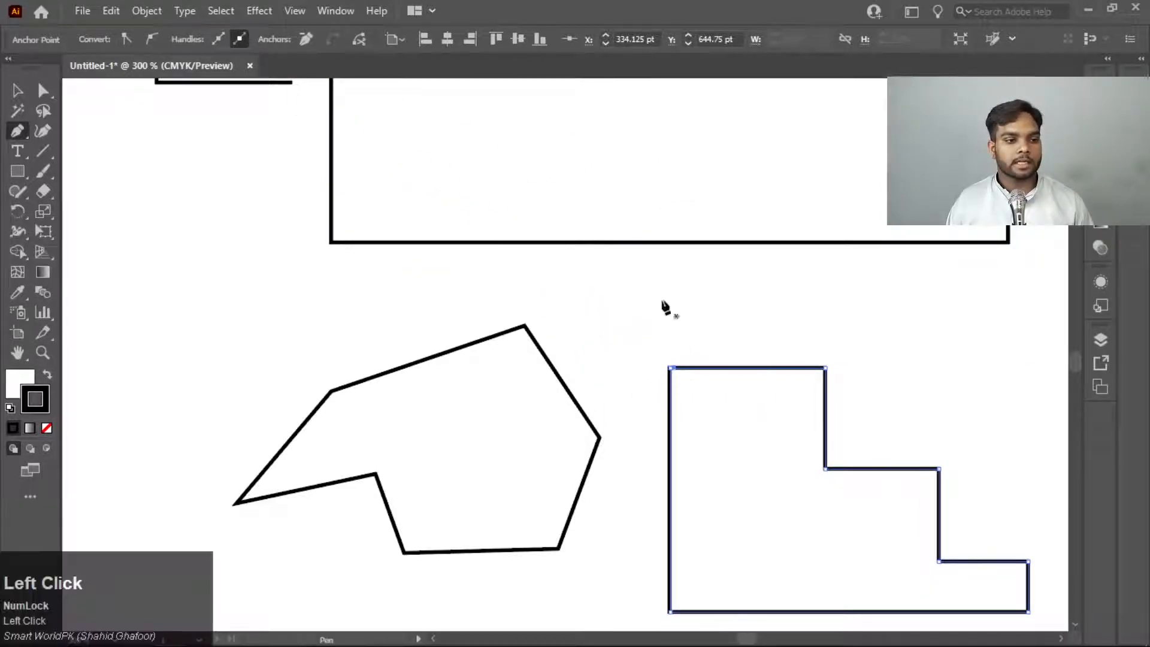
left_click(295, 10)
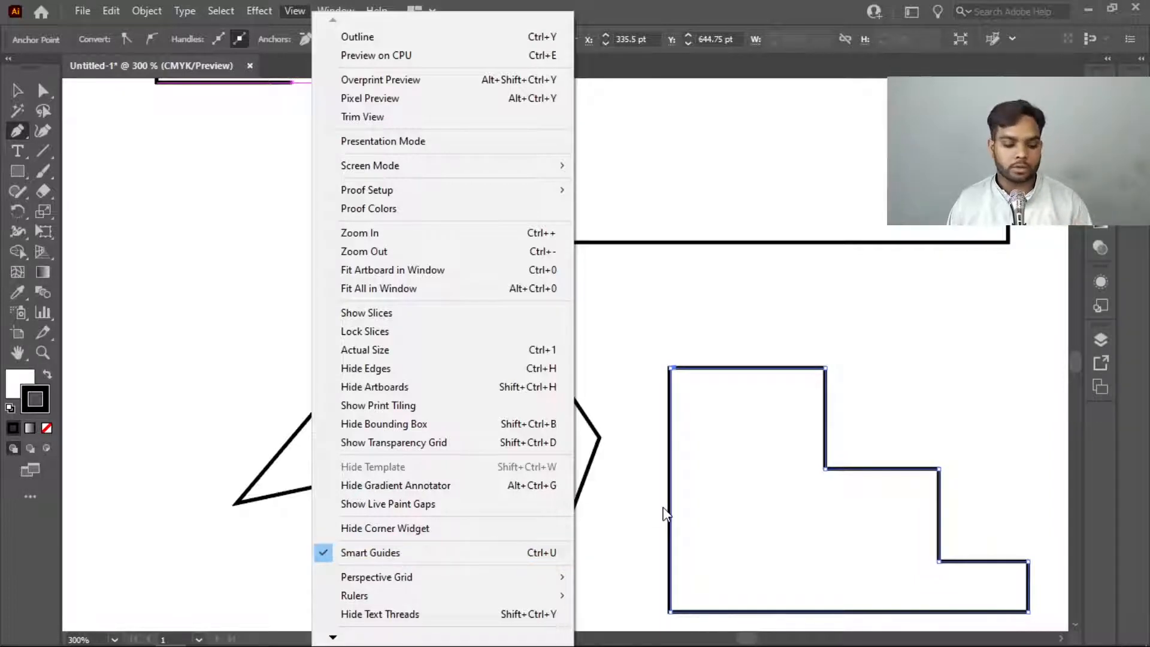
key("Escape")
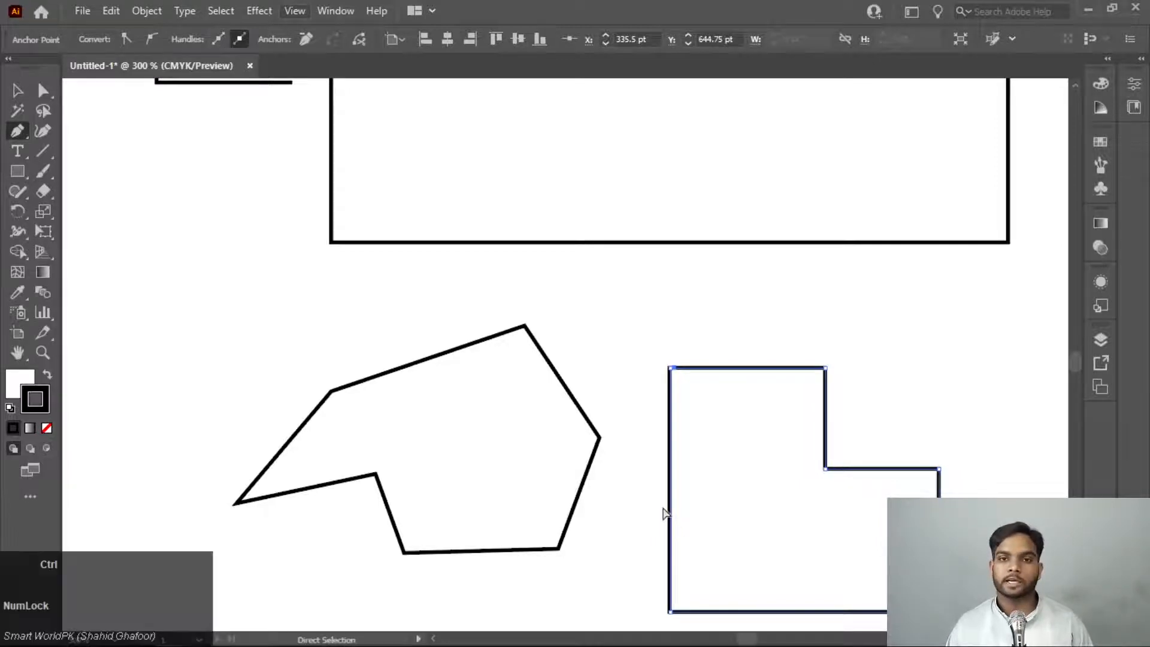
Delete all the artwork in the document
key("ctrl+a")
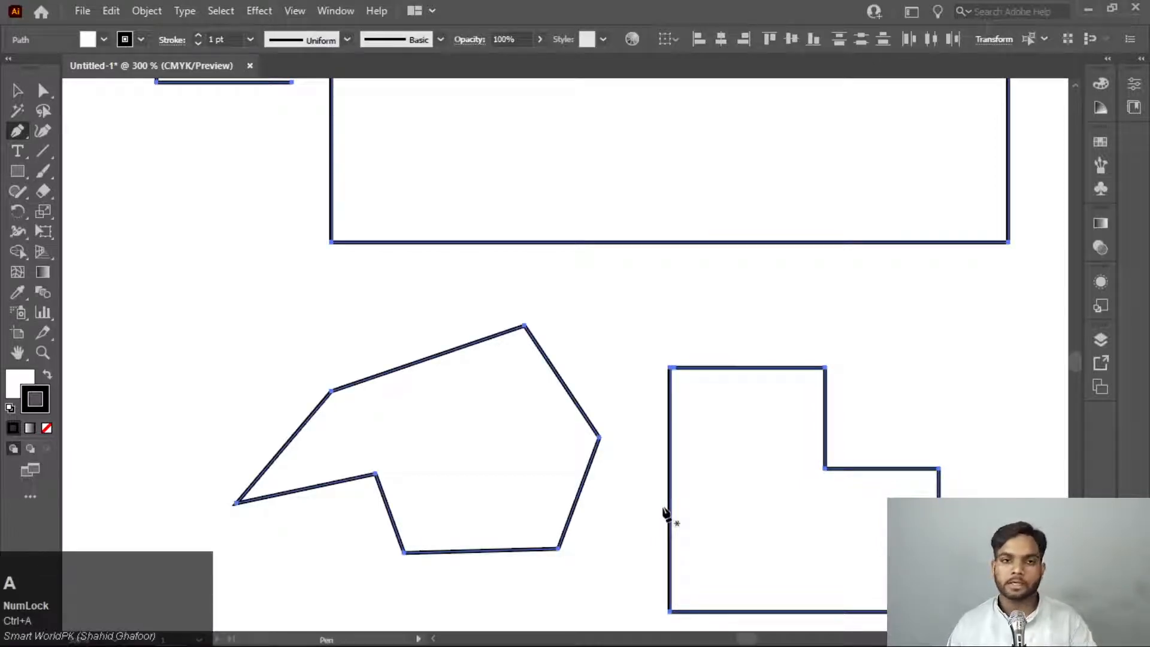
key("Delete")
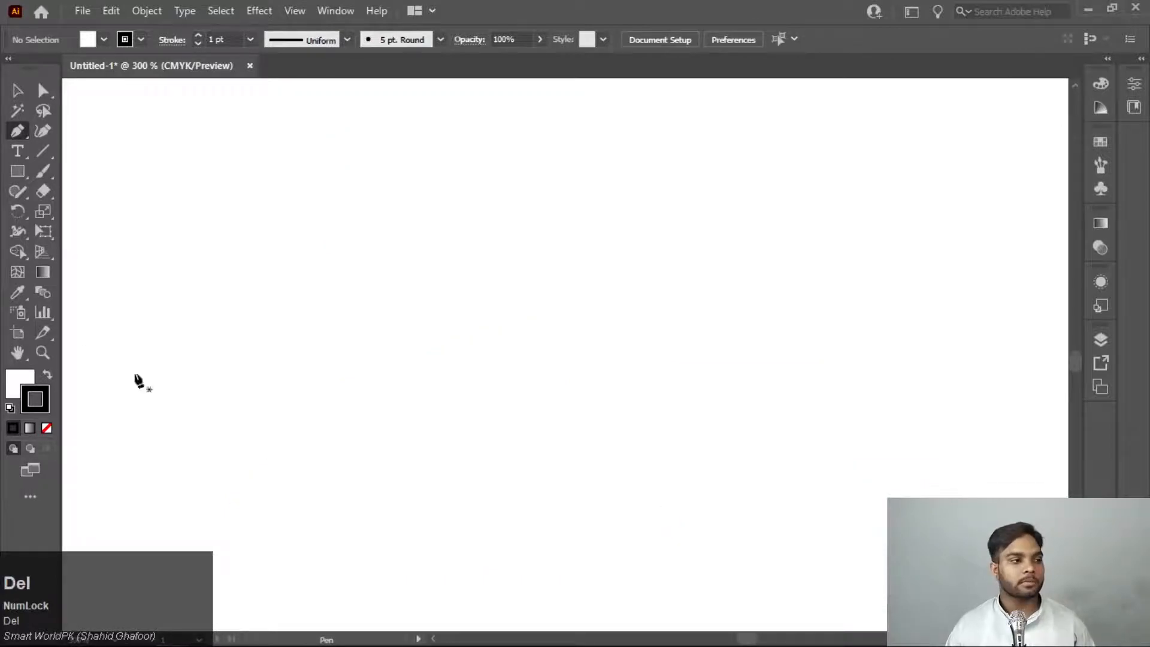
Draw a single horizontal straight line in the upper-left part of the empty canvas with the Pen tool and end the path
left_click(17, 132)
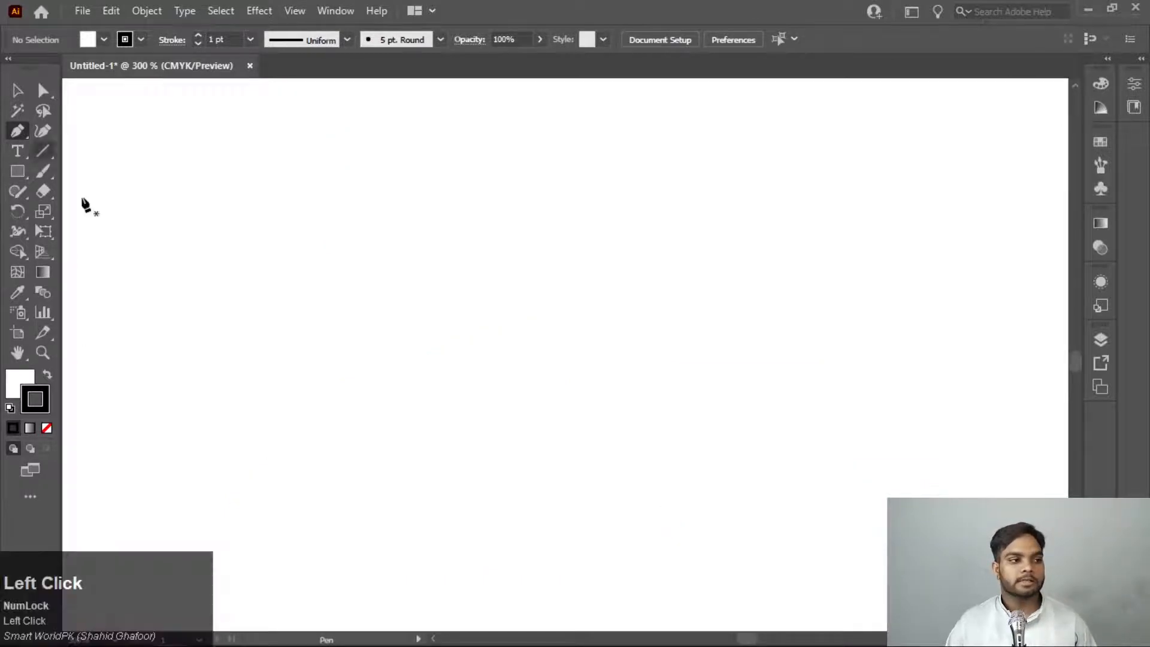
left_click(207, 255)
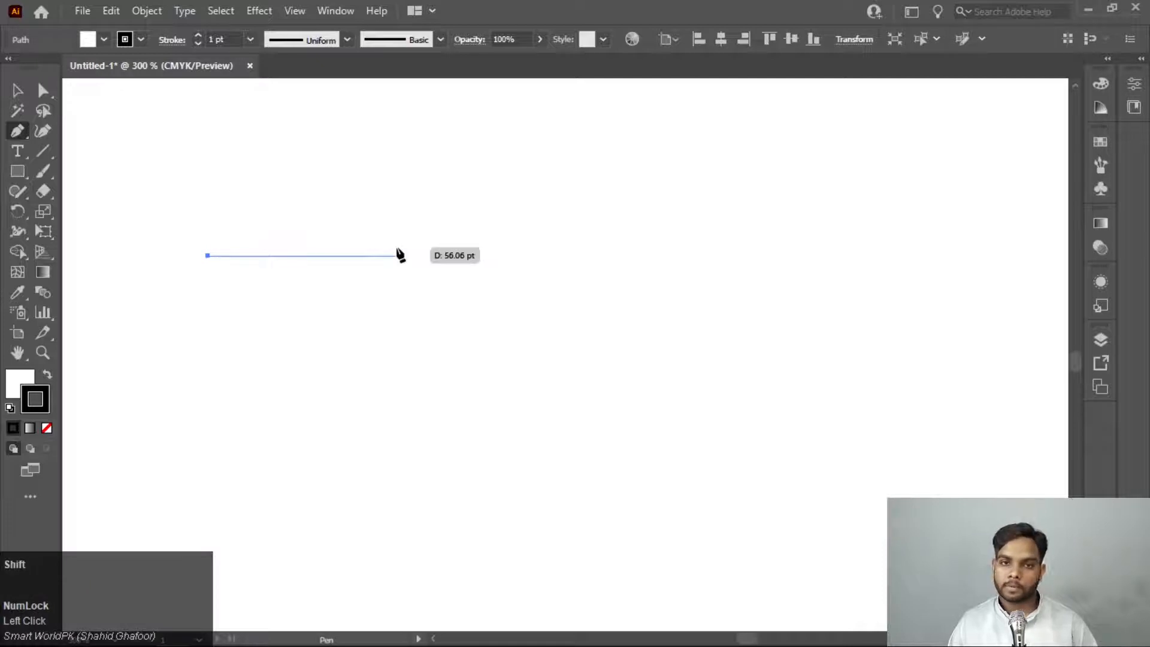
left_click(475, 257, "shift")
key("Escape")
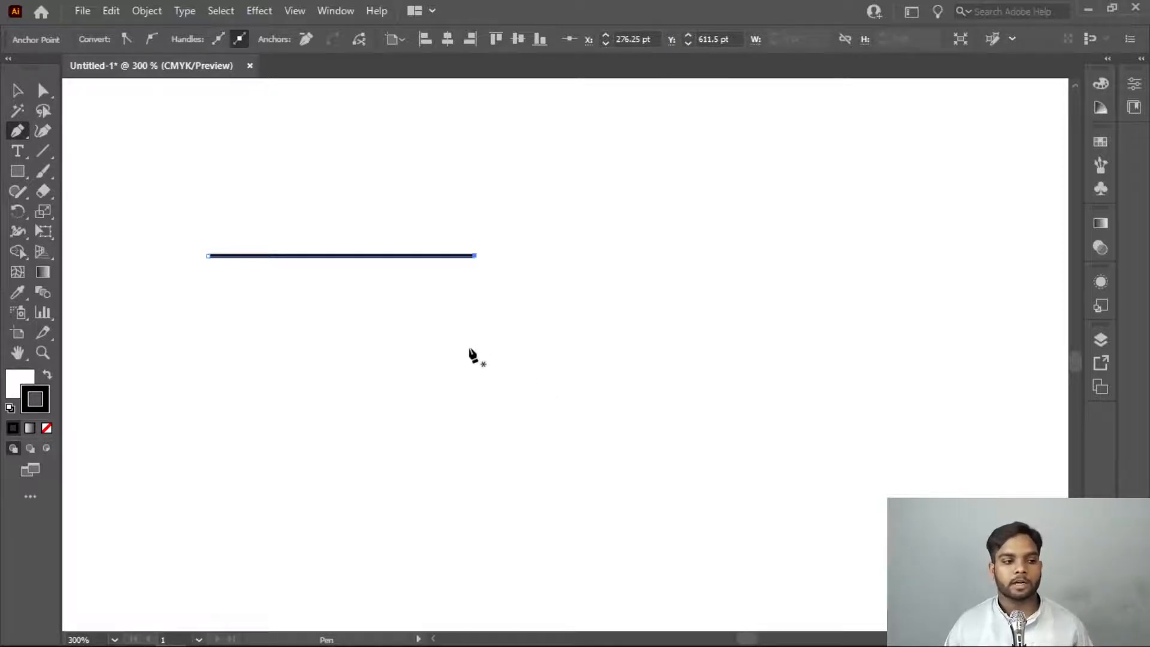
Draw a closed triangle below the line, with a horizontal base about 56 pt wide and a height of about 25 pt
left_click(469, 347)
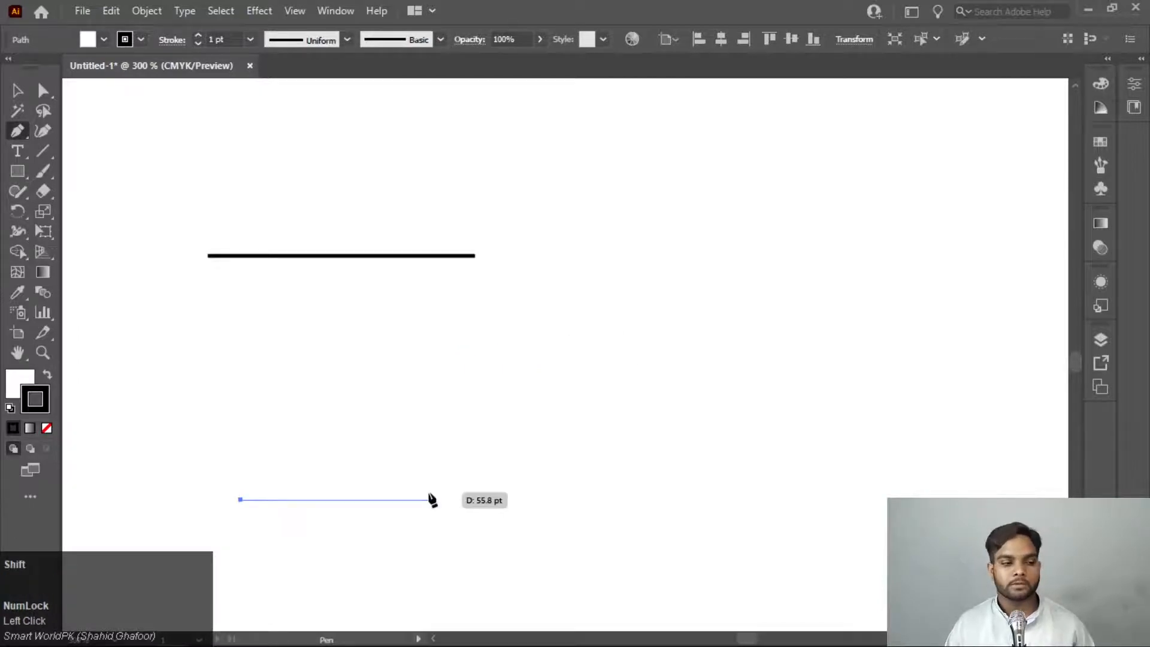
left_click(431, 499, "shift")
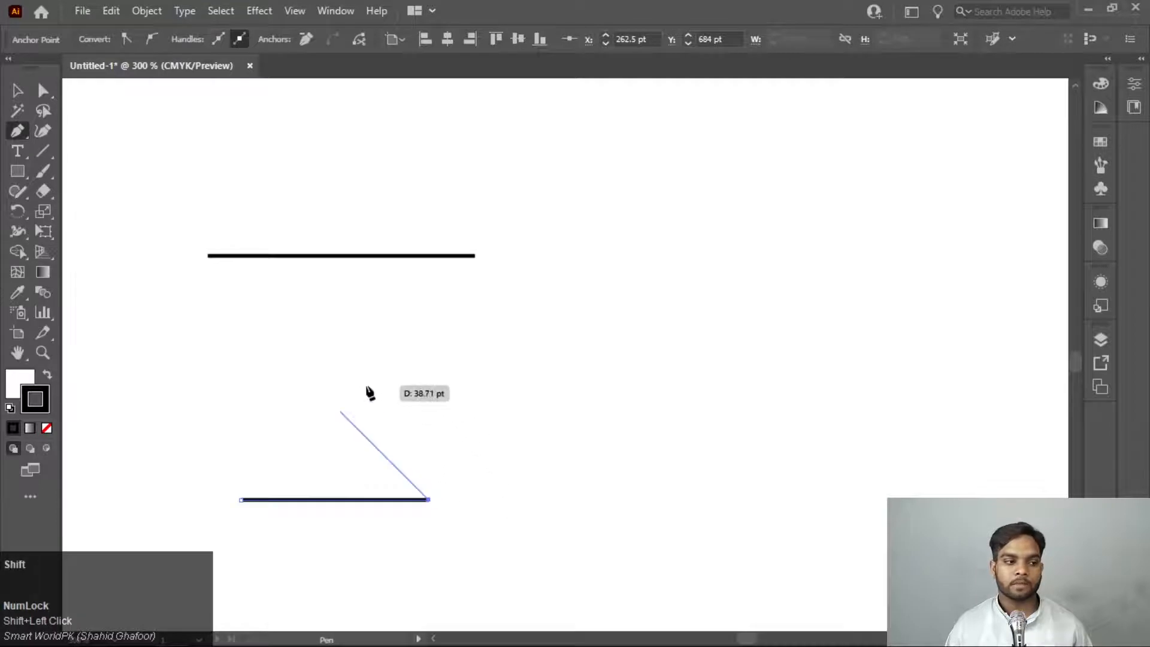
left_click(342, 416)
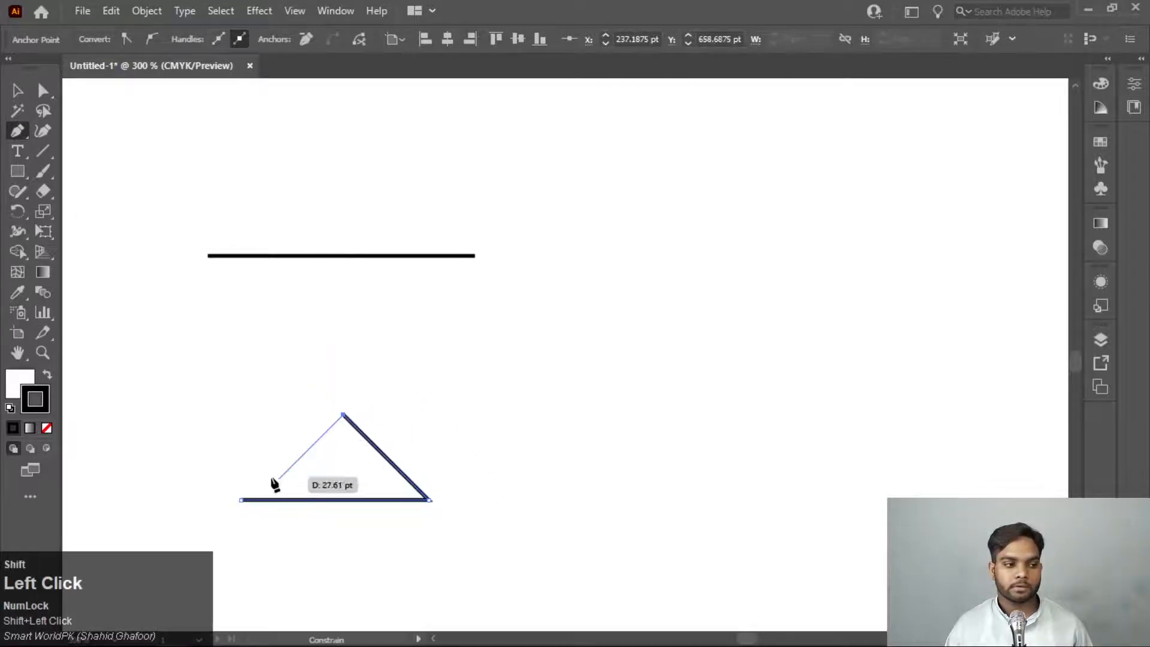
left_click(239, 499)
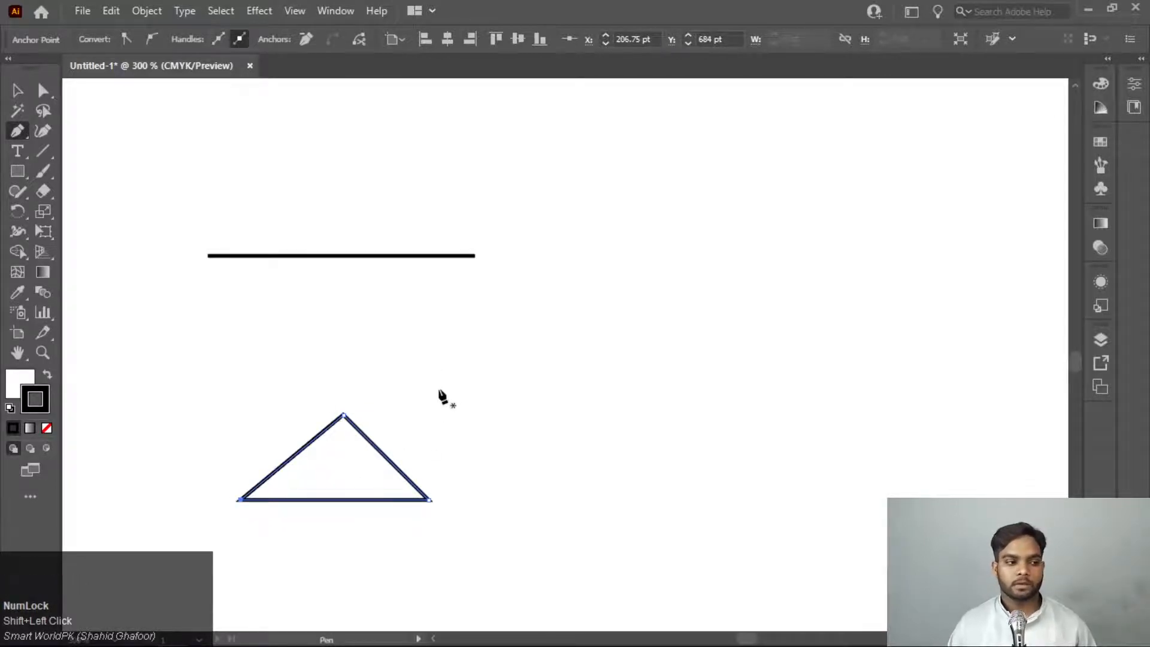
Draw a closed rectangle below the triangle with constrained segments, about 60 pt wide and 22 pt high
scroll(327, 174, "up", 3)
scroll(343, 179, "down", 3)
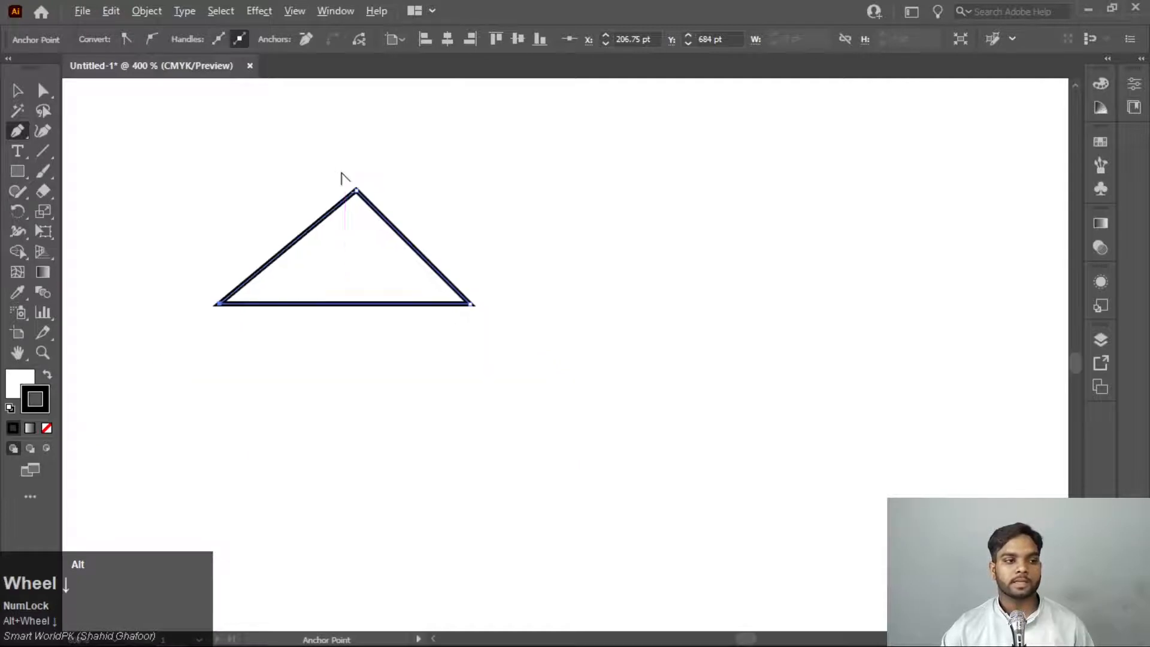
scroll(457, 318, "down", 5)
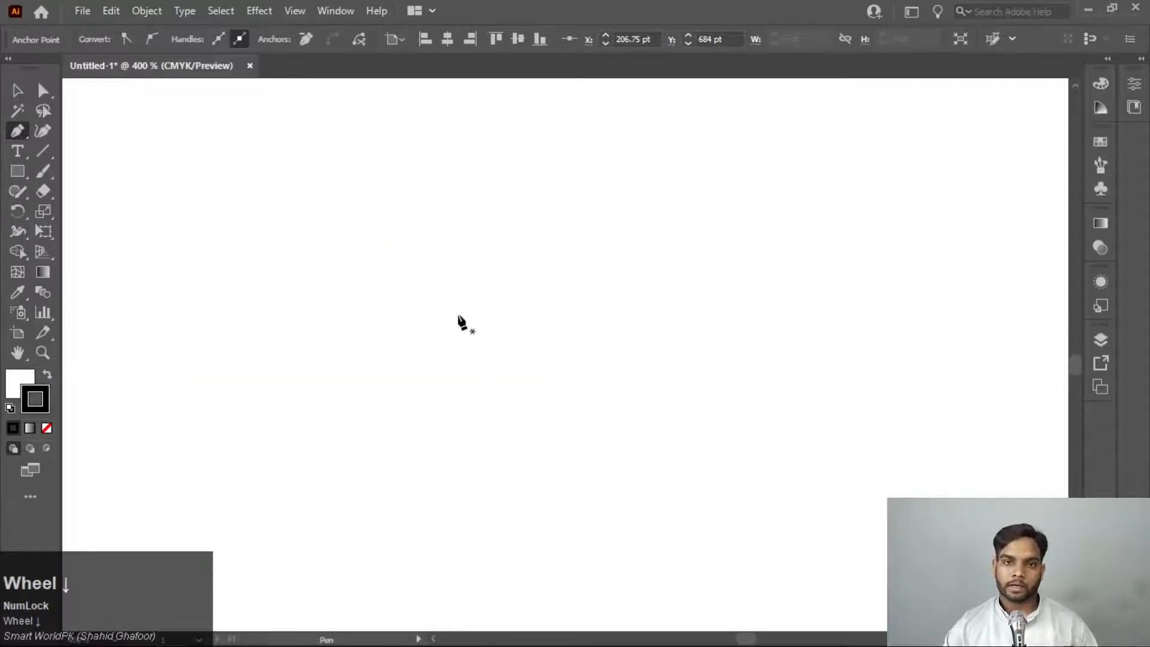
left_click(214, 322)
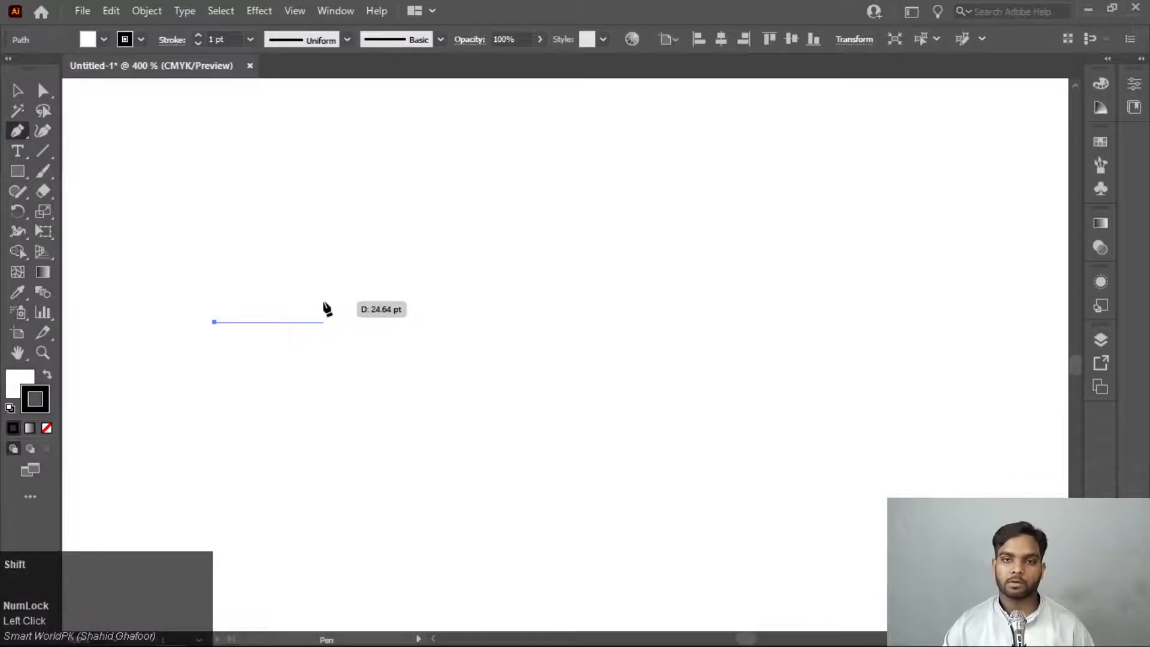
left_click(483, 321, "shift")
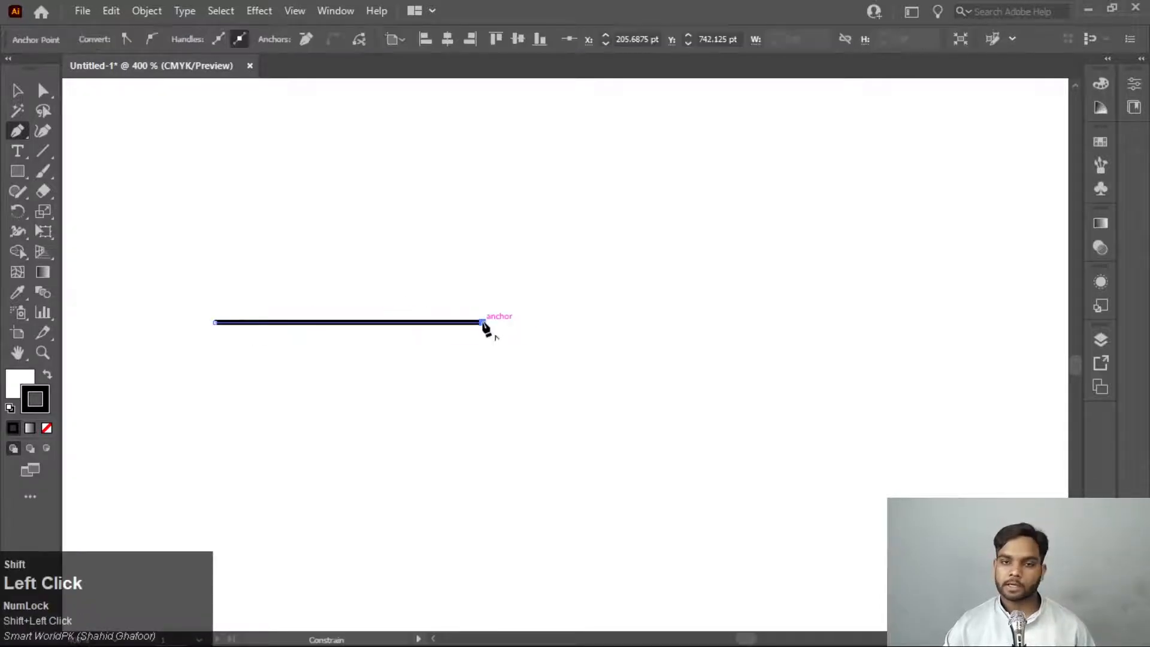
left_click(483, 419, "shift")
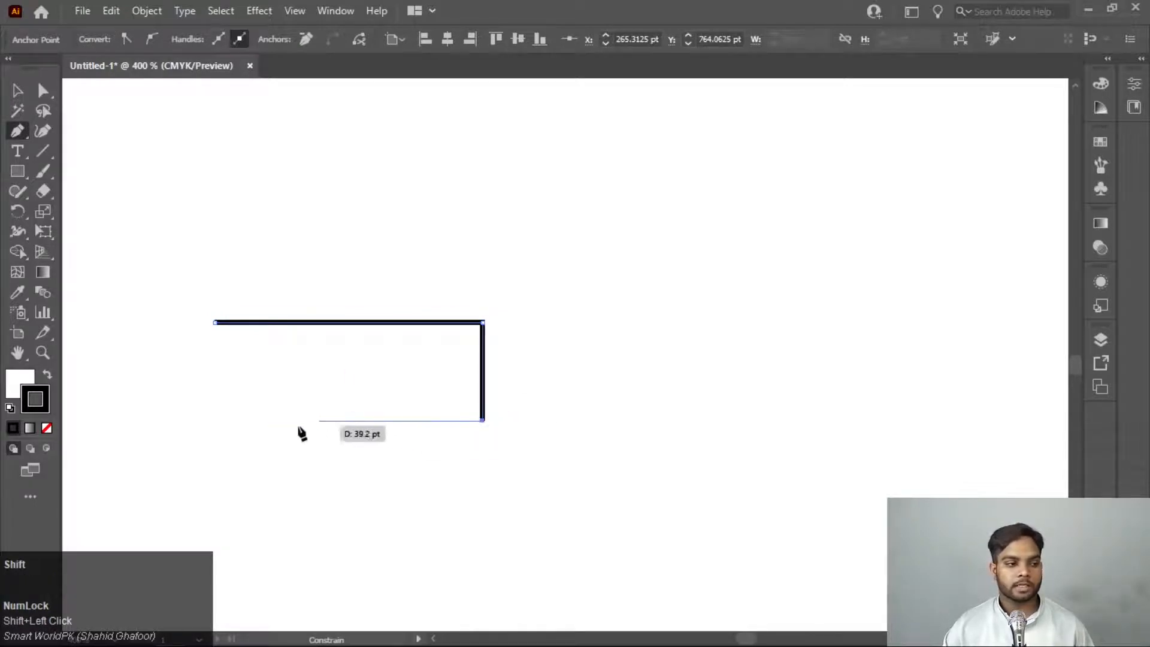
left_click(214, 421, "shift")
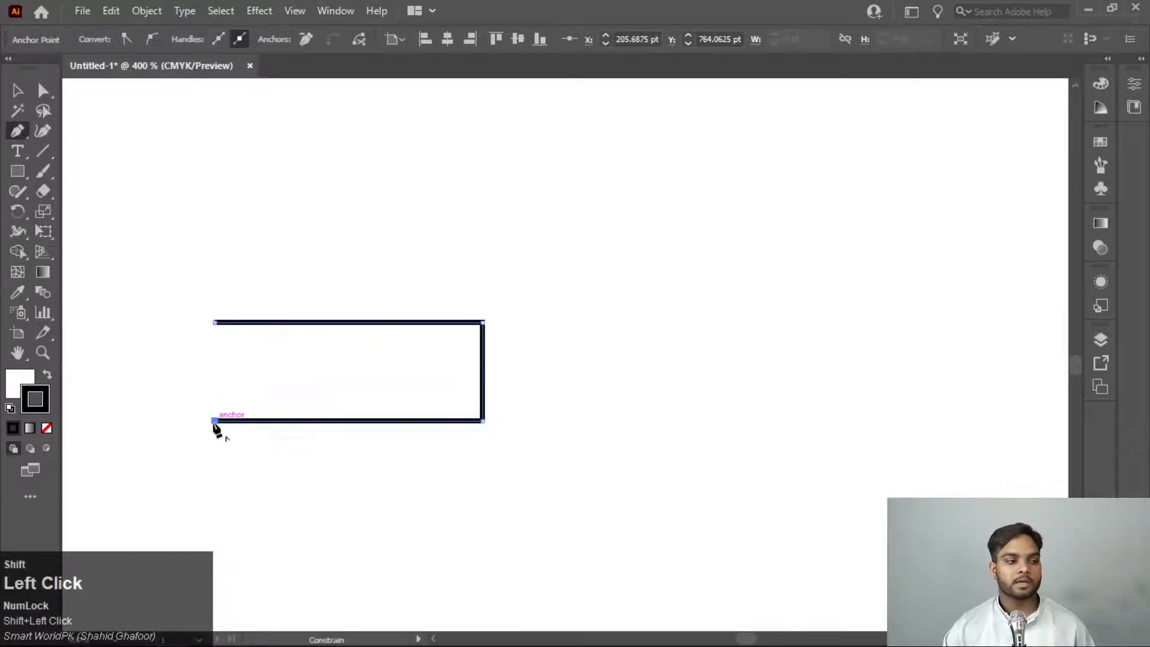
left_click(214, 322)
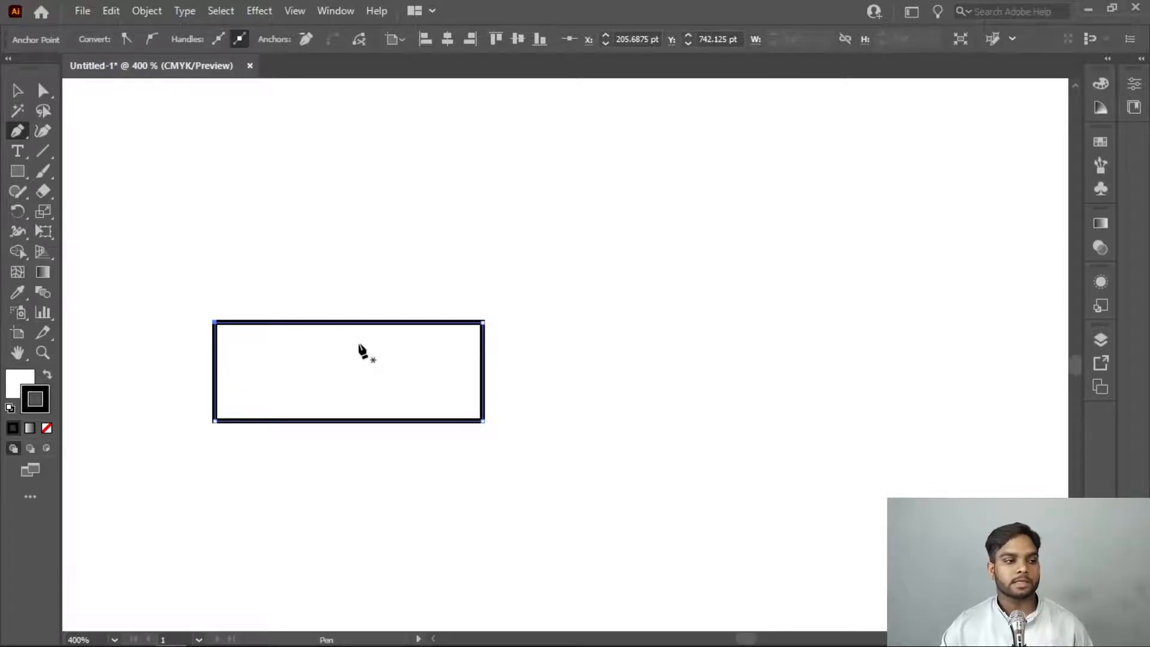
Draw a wavy open path with the Pen tool in the free area right of the triangle and rectangle, arching up and then dipping down
scroll(362, 353, "up", 8)
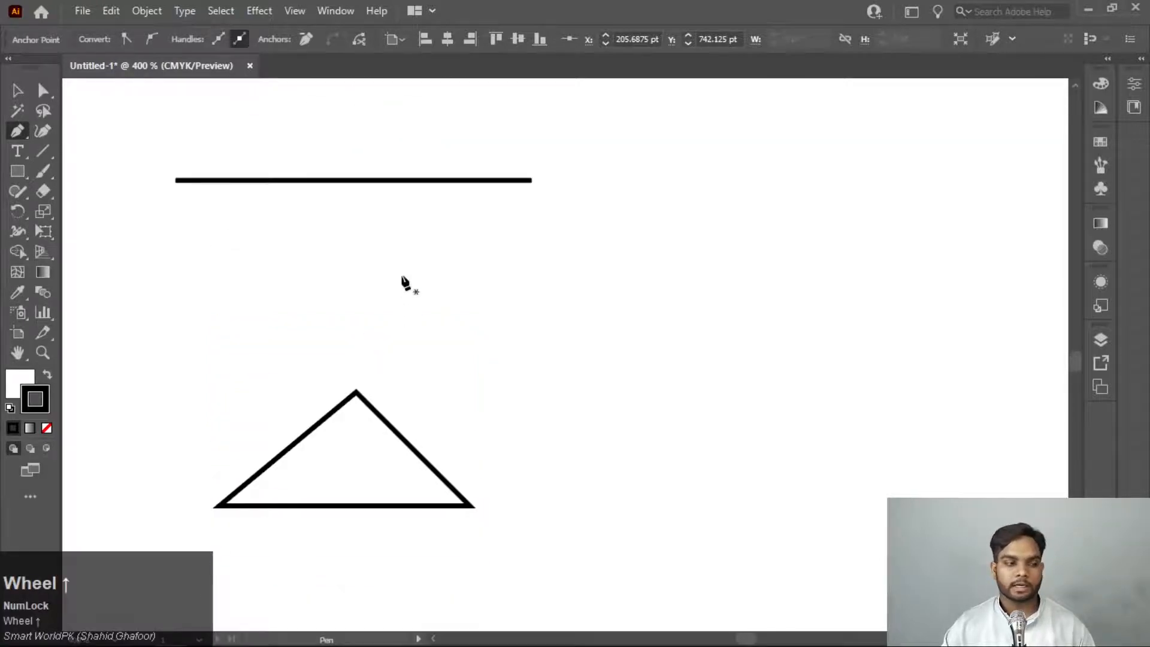
scroll(408, 285, "down", 3)
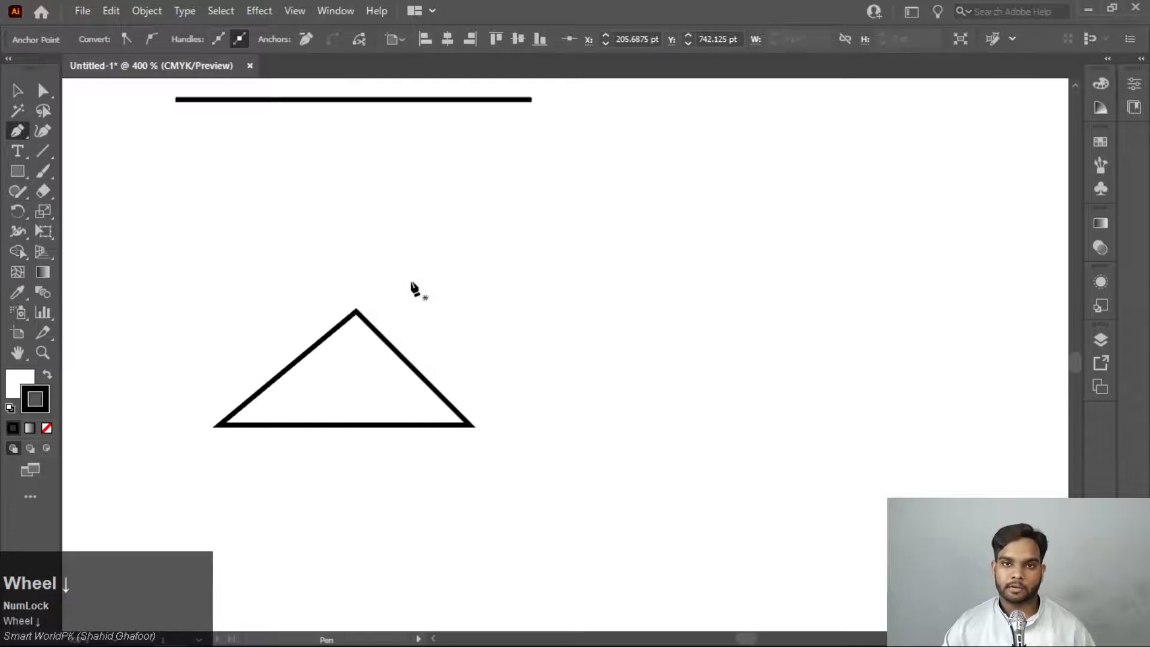
scroll(414, 288, "down", 10)
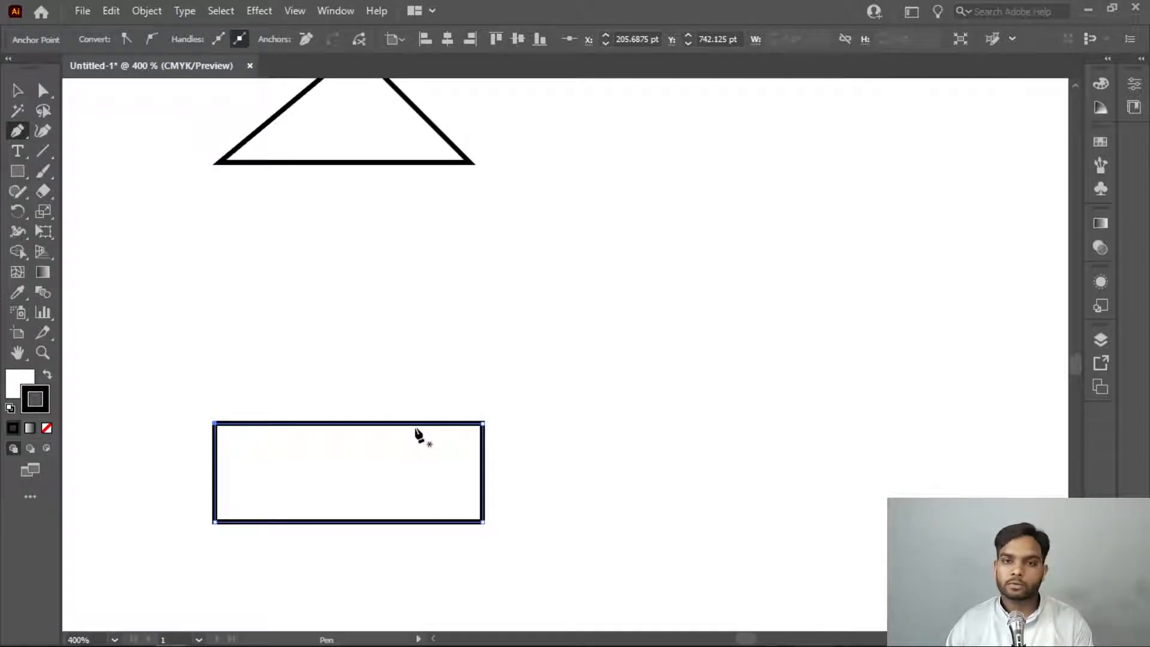
left_click(493, 330)
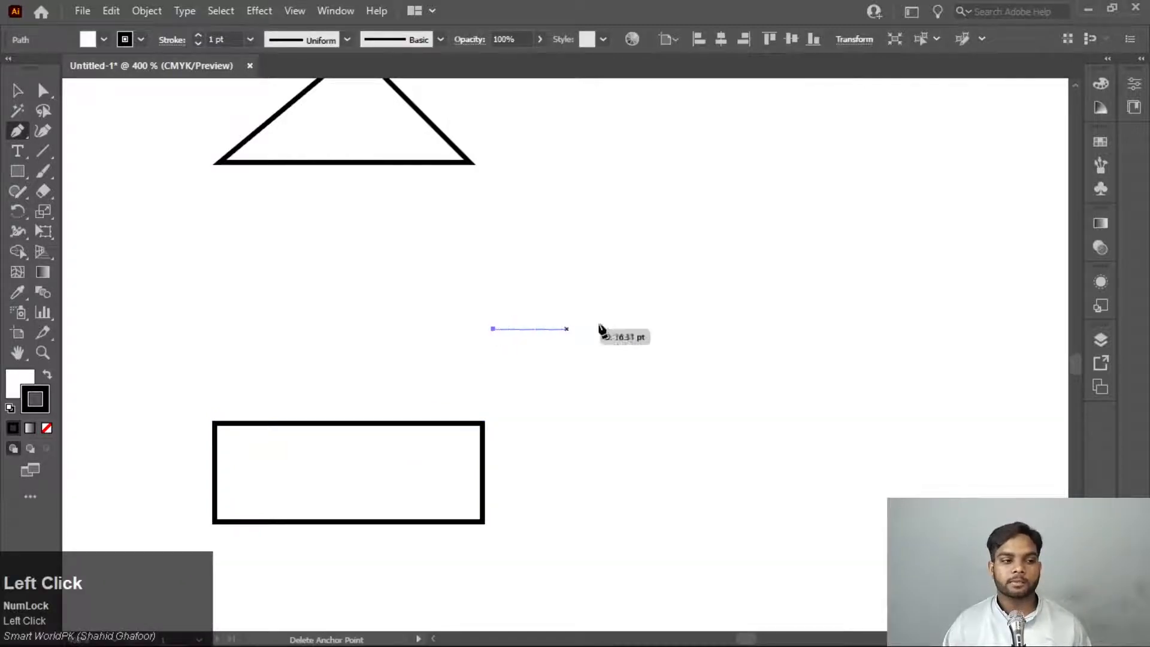
left_click(759, 335, "shift")
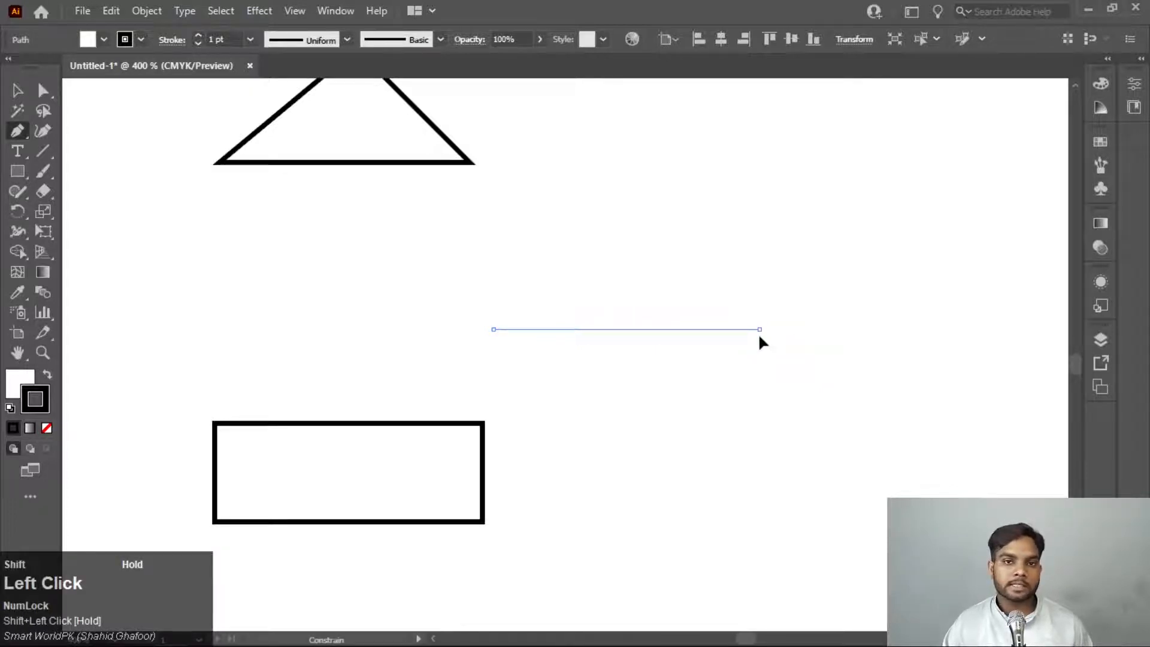
left_click_drag(759, 335, 901, 504)
left_click_drag(996, 343, 1017, 306)
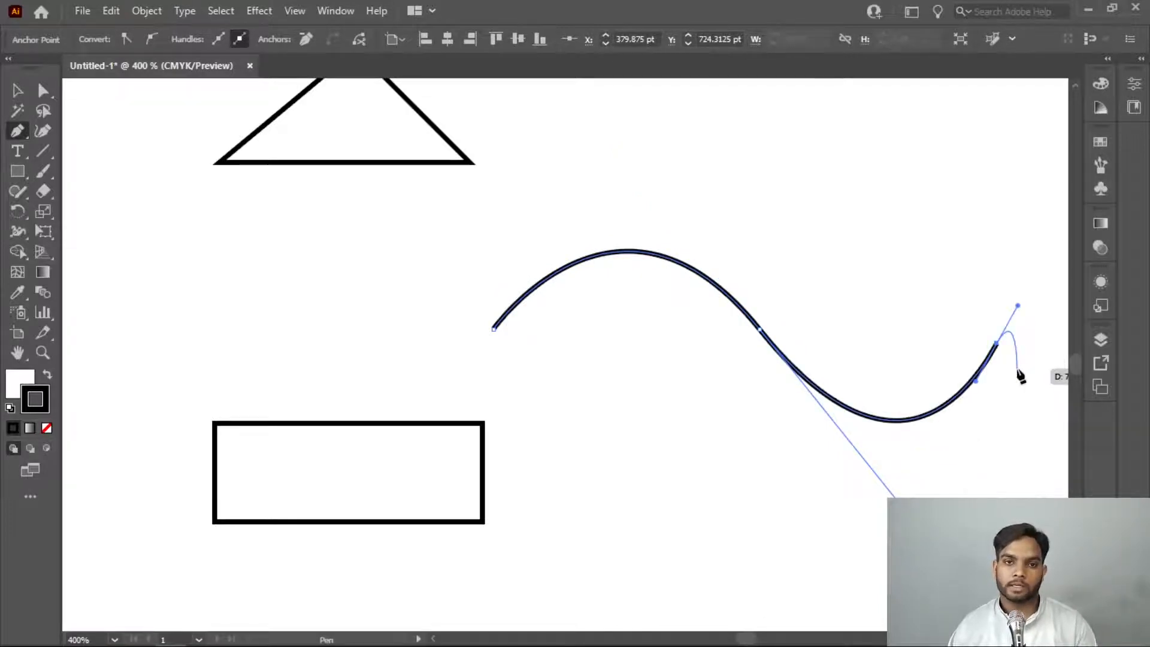
Draw a horizontal S-shaped curve about 83 pt wide below the rectangle with two smooth curved segments and end the path
scroll(770, 371, "down", 5)
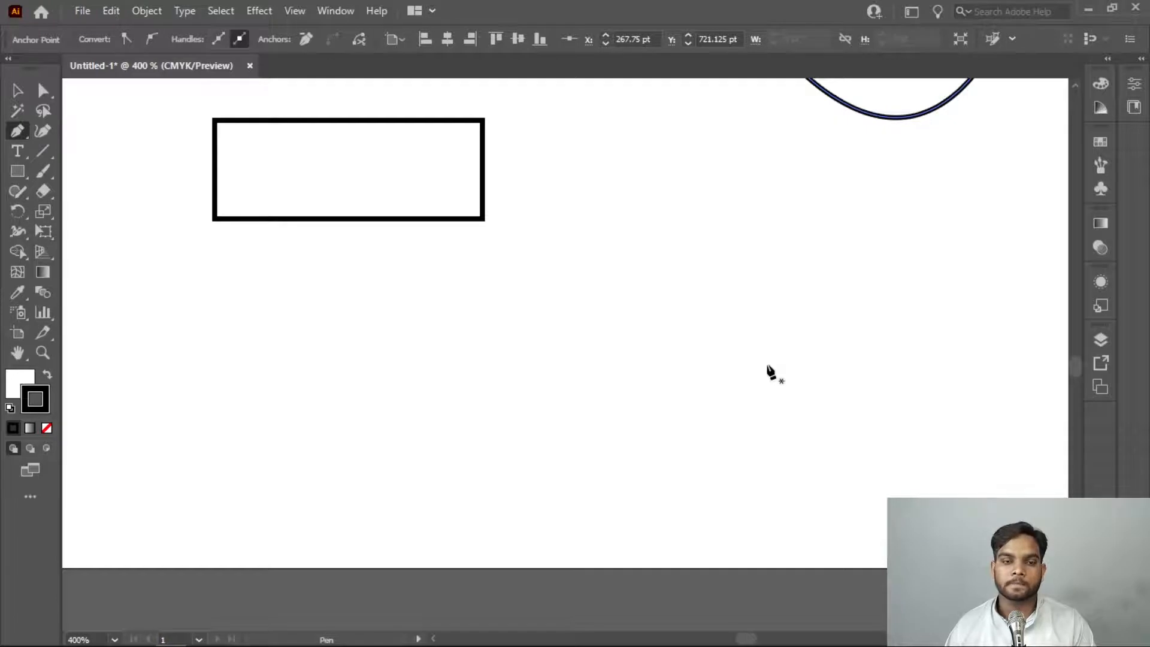
left_click(172, 450)
left_click_drag(340, 450, 430, 533)
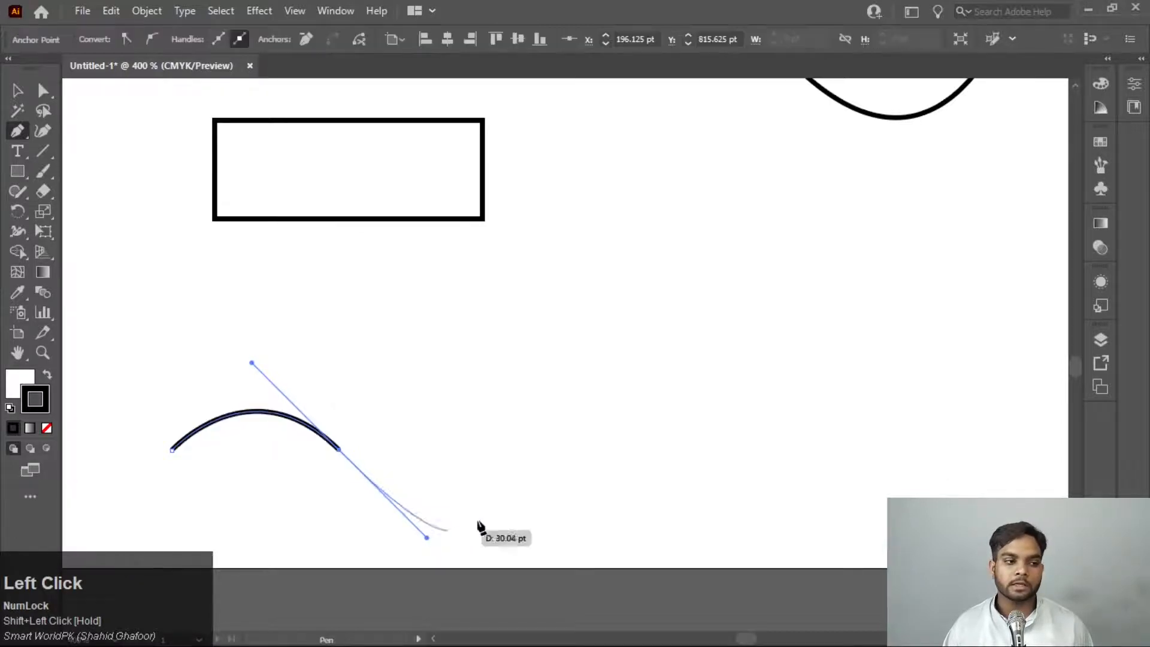
left_click_drag(545, 462, 587, 393)
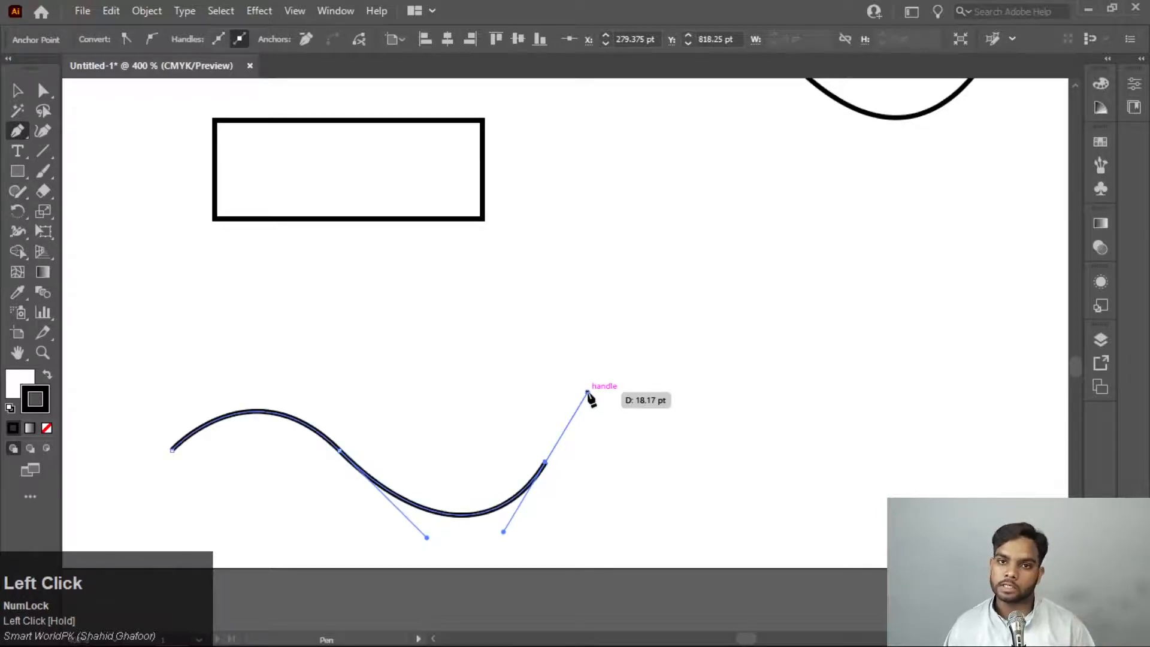
key("Escape")
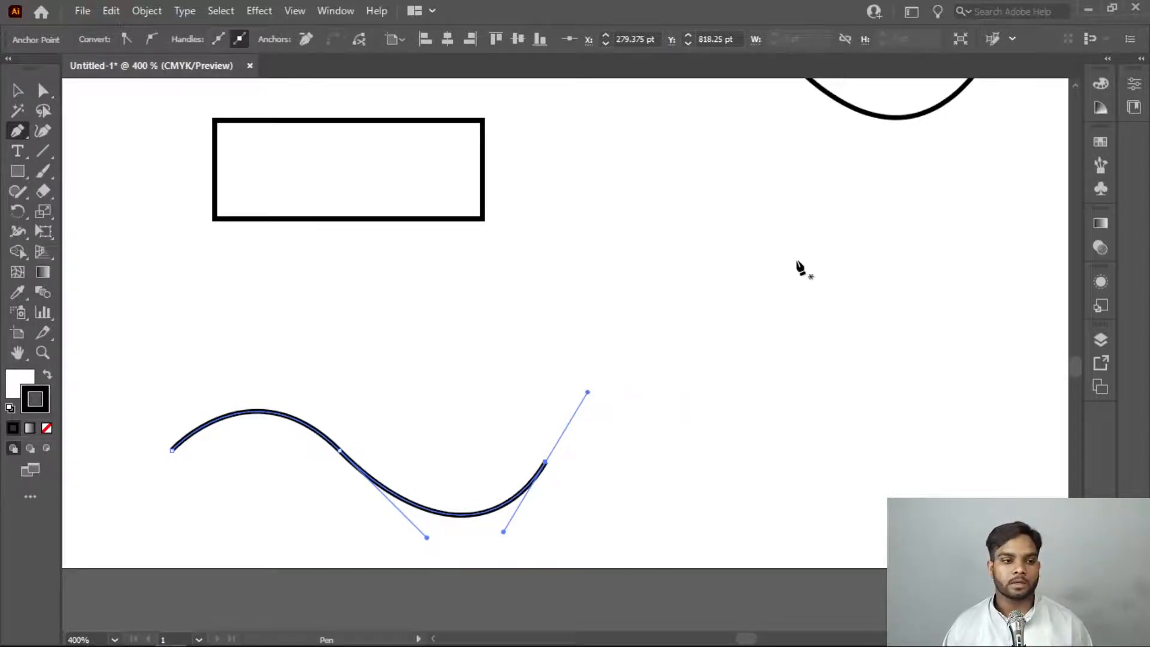
Draw a vertical S-shaped curve about 58 pt high beside the horizontal wave, using two smooth curved segments
left_click(750, 268)
left_click_drag(751, 372, 856, 446)
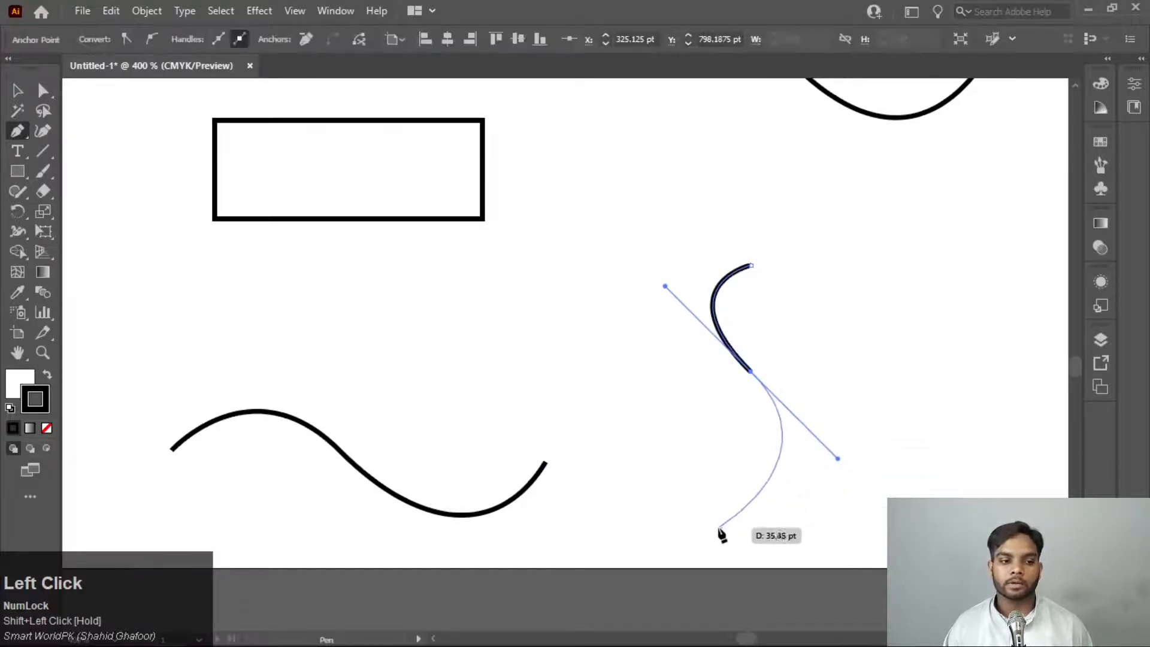
left_click_drag(718, 528, 634, 537)
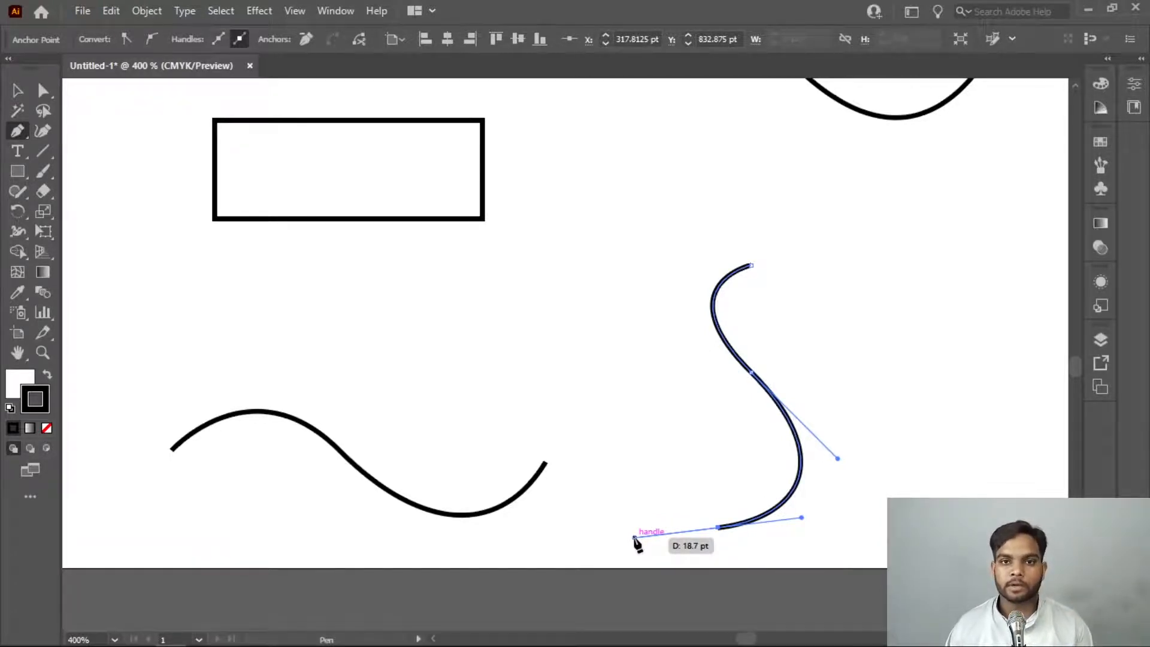
Select all the artwork in the document and delete it
scroll(641, 365, "up", 3)
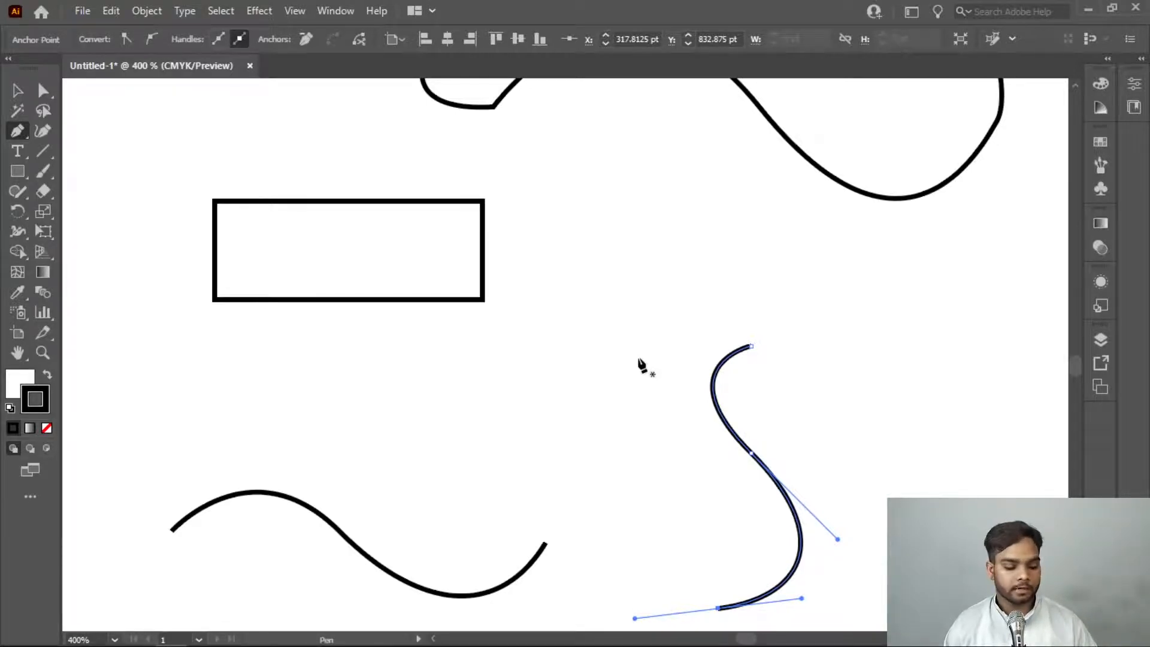
key("ctrl+a")
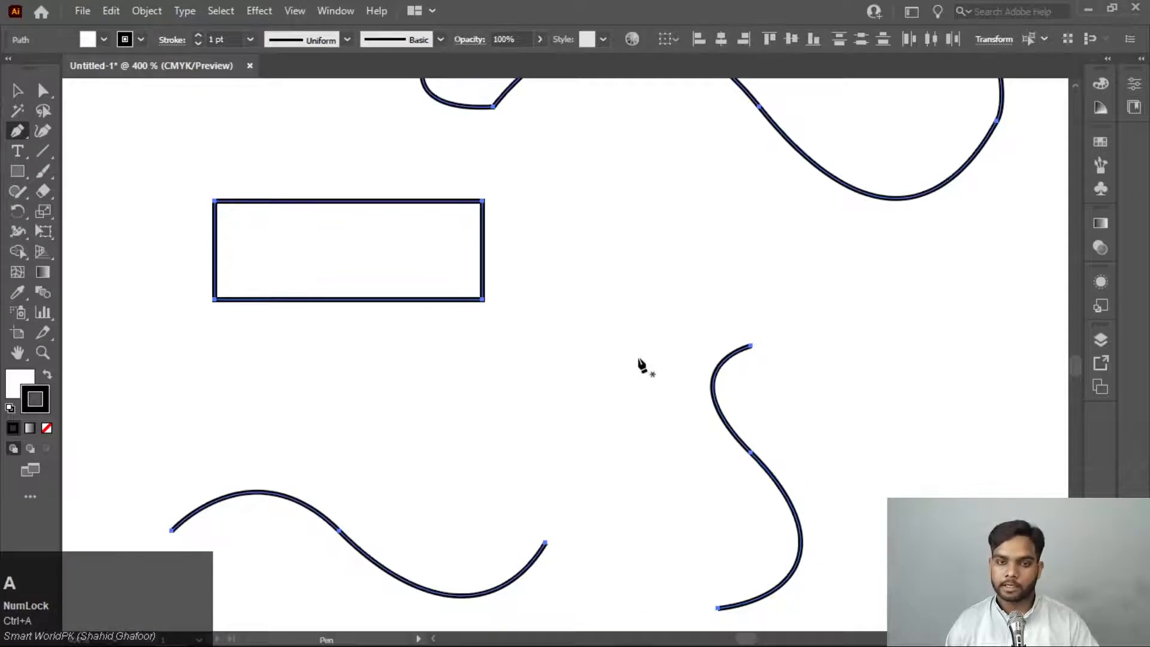
key("Delete")
Draw a closed leaf shape about 36.5 pt high with the Pen tool, removing the lower anchor's outgoing handle before curving back to the start
left_click(296, 205)
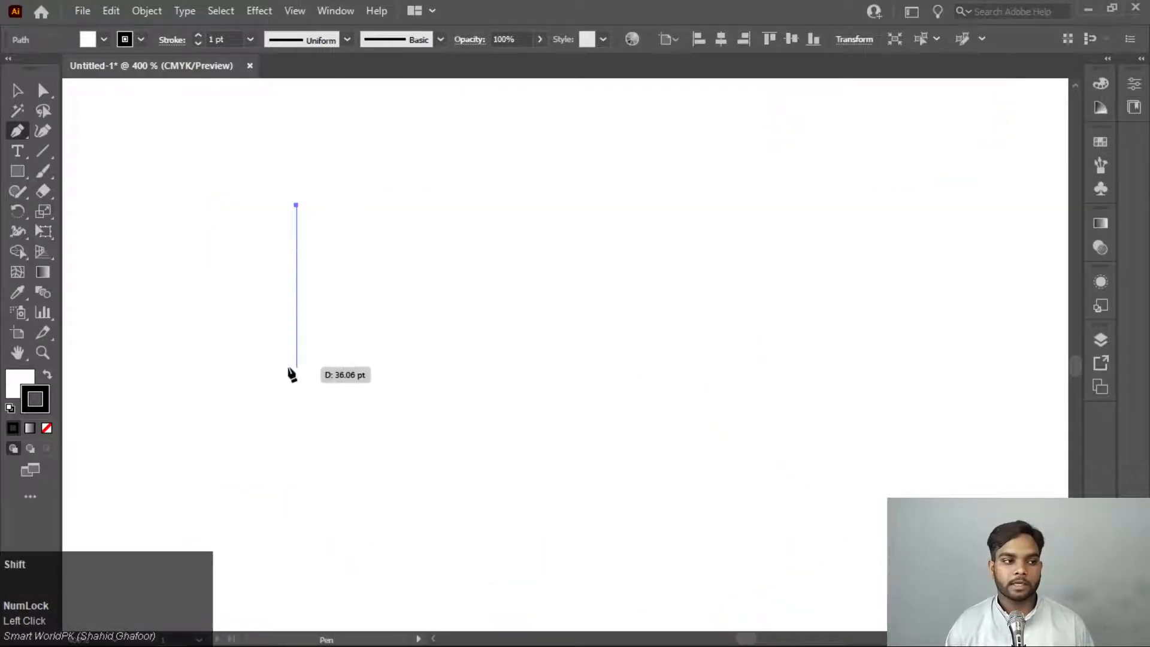
mouse_move(295, 369)
left_mouse_down()
mouse_move(358, 442)
mouse_move(430, 495)
mouse_move(407, 509)
mouse_move(402, 477)
left_mouse_up()
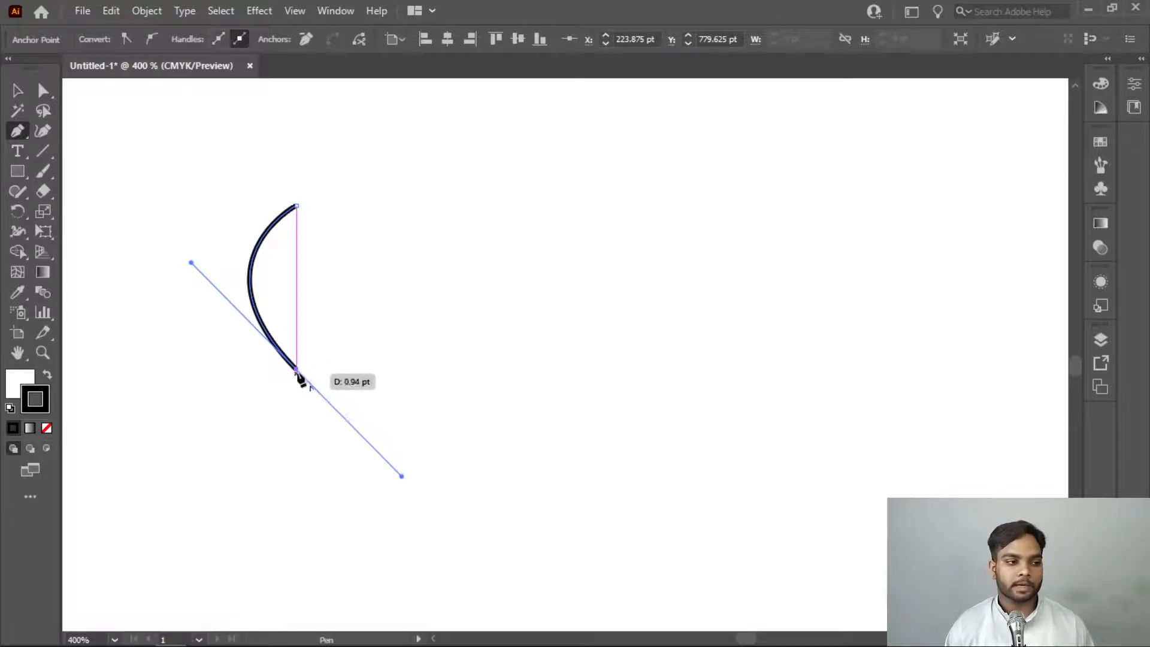
left_click(297, 370)
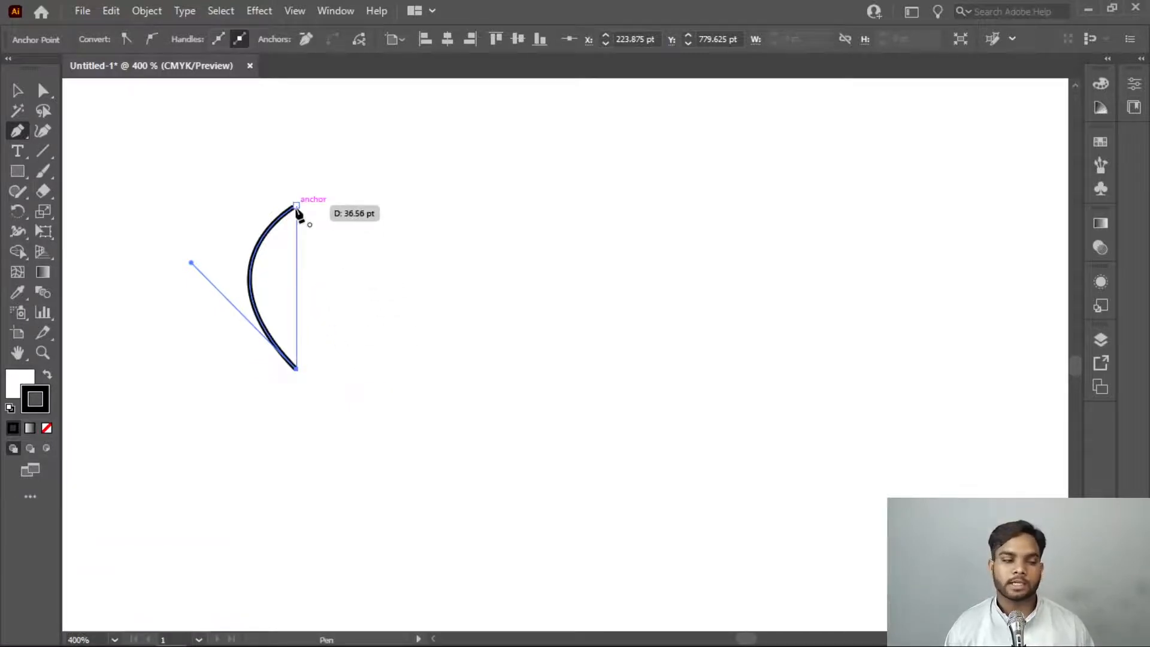
mouse_move(297, 207)
left_mouse_down()
mouse_move(217, 141)
mouse_move(199, 115)
mouse_move(208, 115)
left_mouse_up()
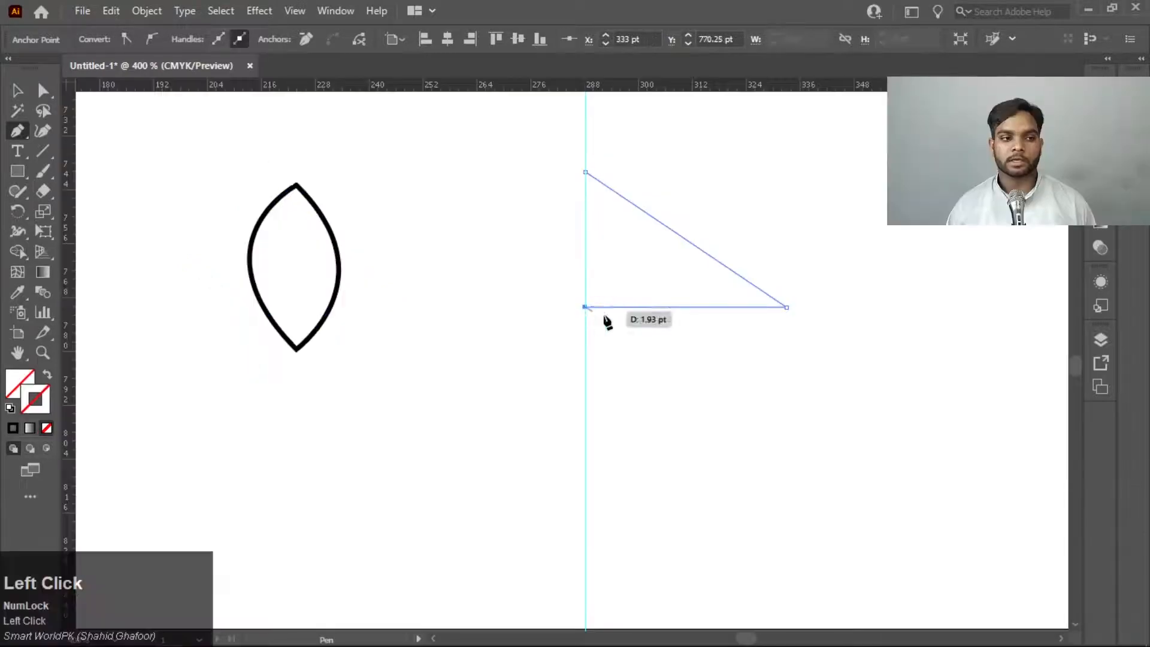
End the open half-triangle path at the vertical guide and give it the default black stroke with no fill
key("Escape")
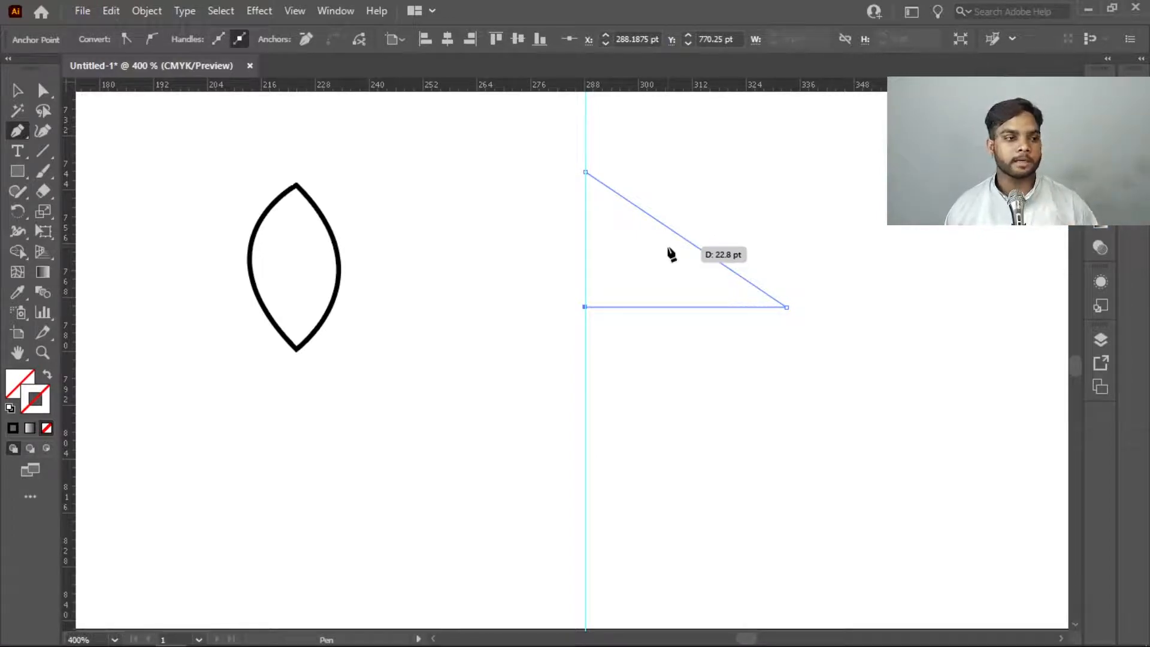
left_click(10, 408)
left_click(47, 427)
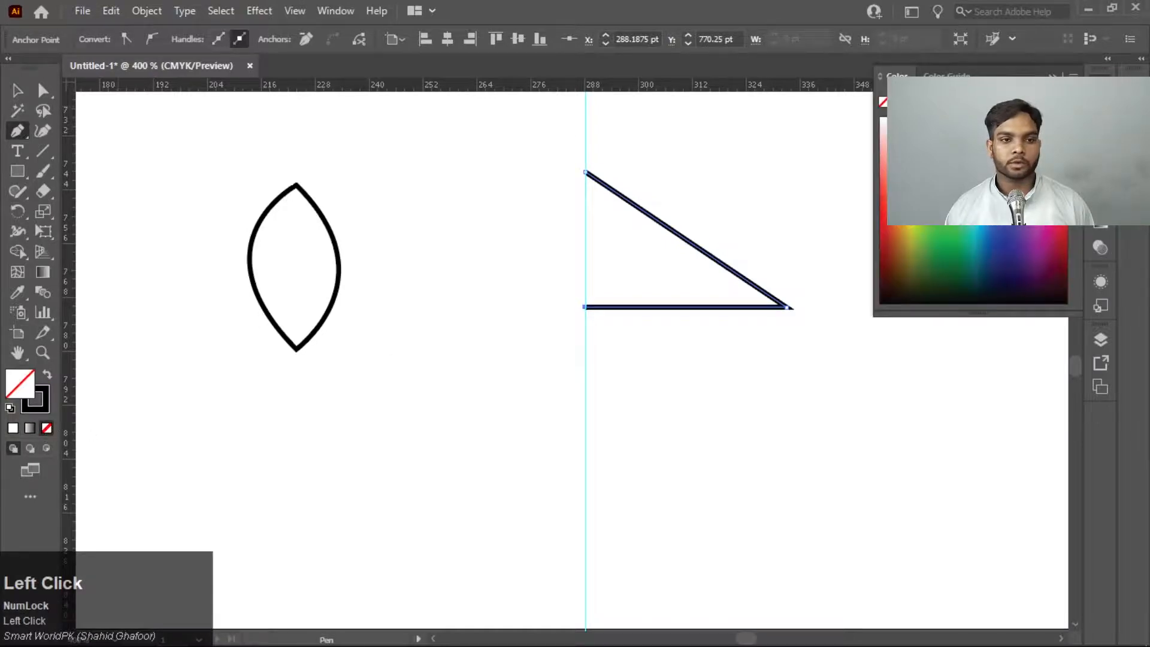
left_click(1053, 77)
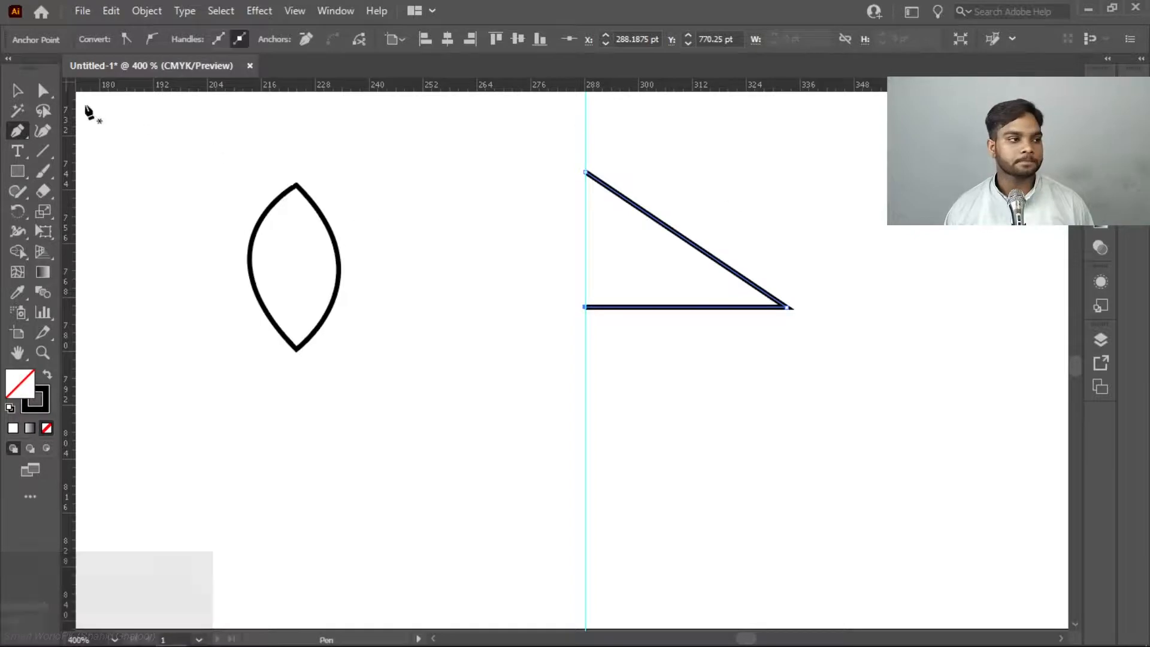
Select the vertical guide along the half-triangle's open side and delete it
left_click(17, 90)
scroll(579, 171, "up", 1)
scroll(579, 173, "up", 1)
left_click_drag(641, 172, 563, 182)
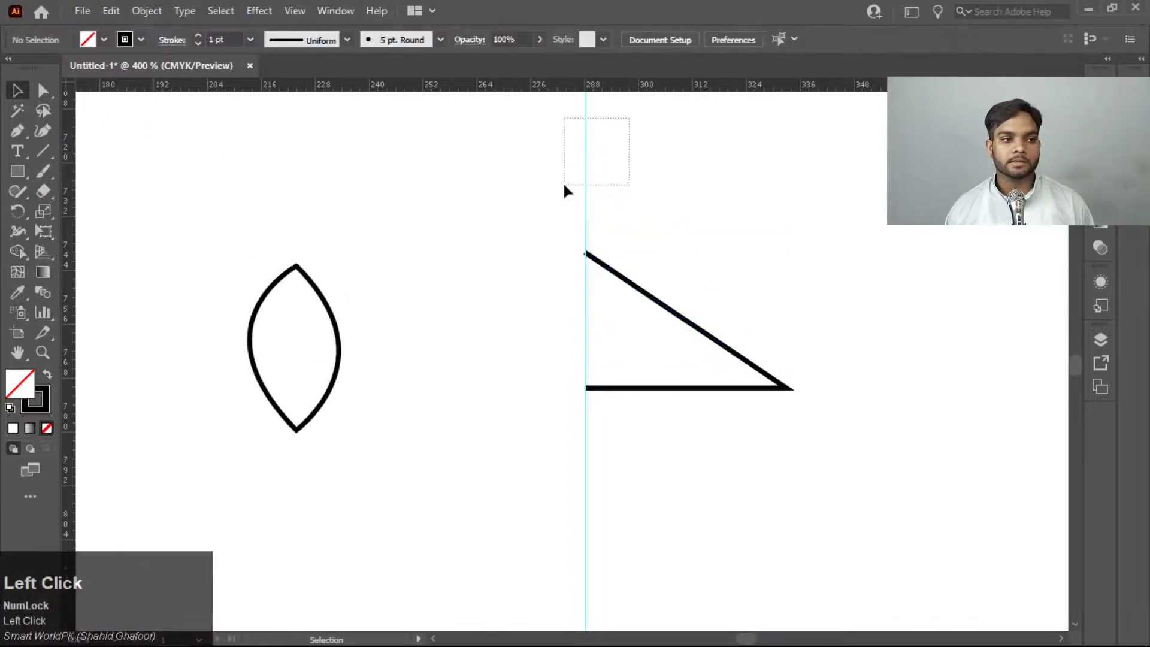
key("Delete")
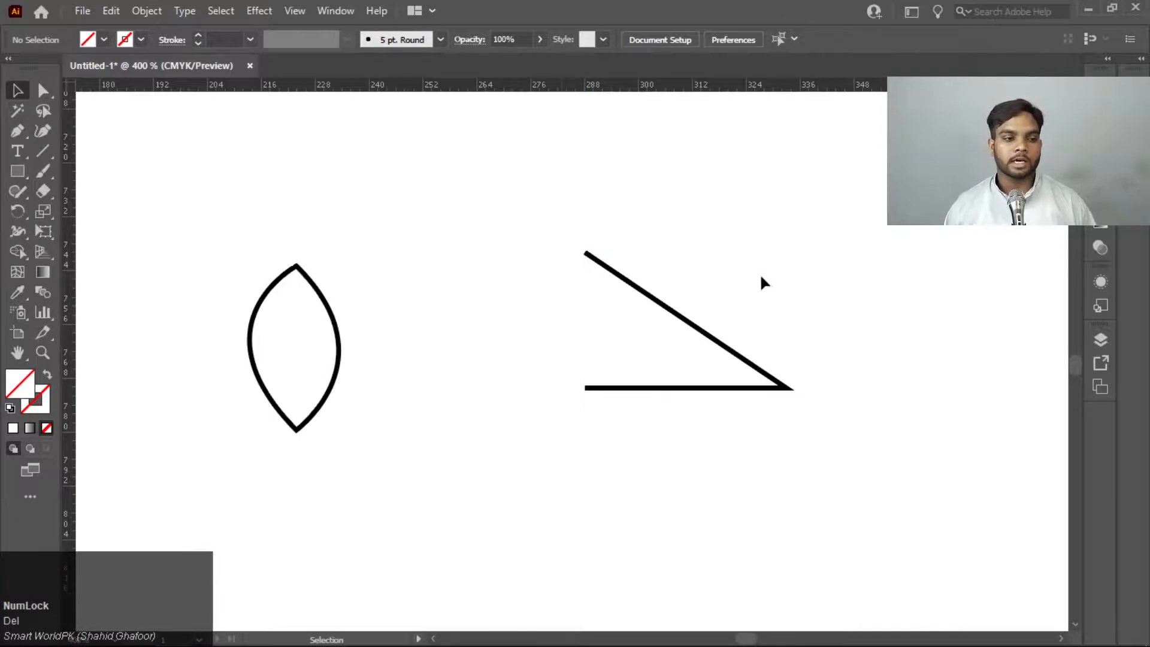
Create a mirrored copy of the open half-triangle by reflecting it across the vertical axis, checking the result with Preview
left_click(702, 337)
left_click_drag(702, 337, 649, 396)
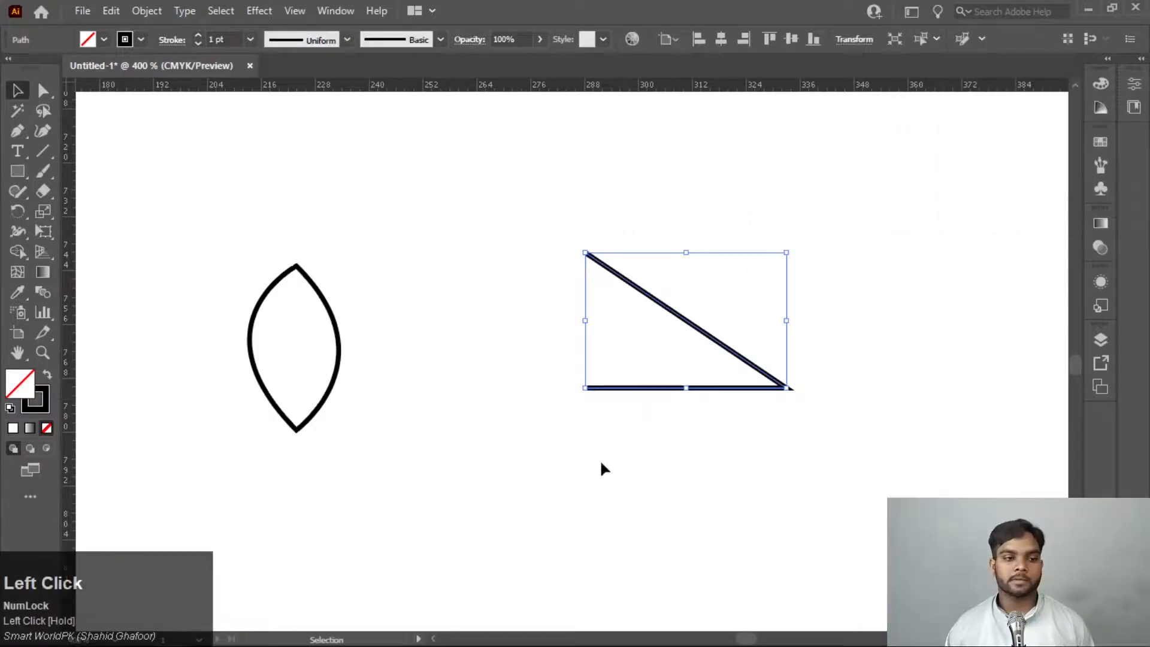
right_click(678, 317)
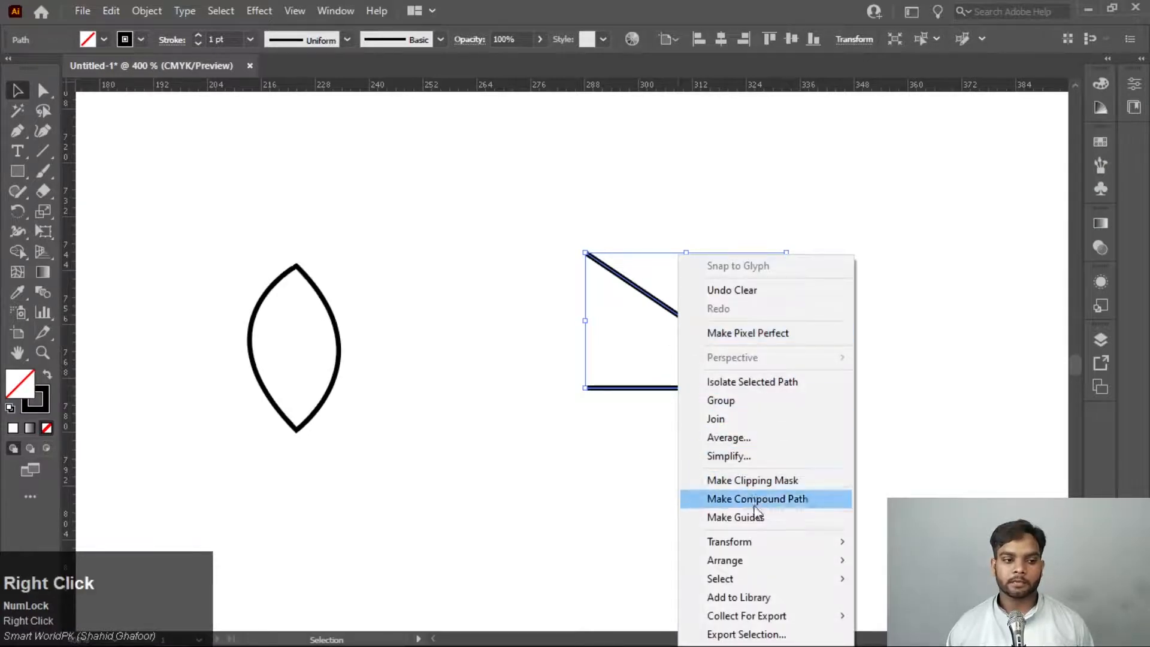
left_click(767, 544)
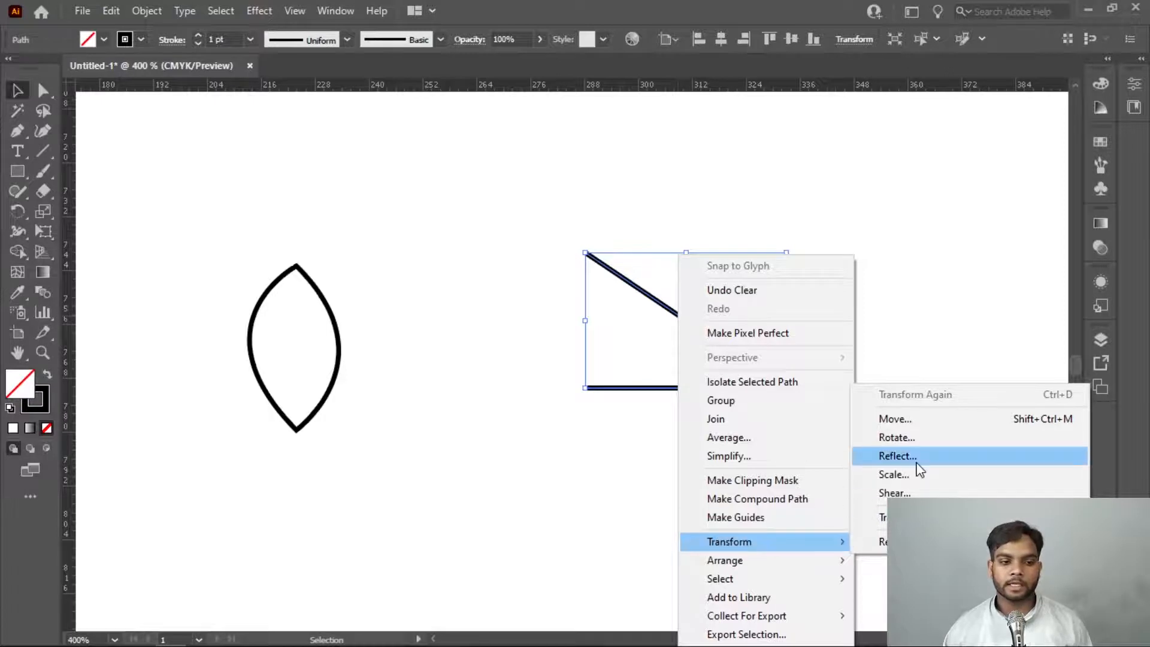
left_click(897, 456)
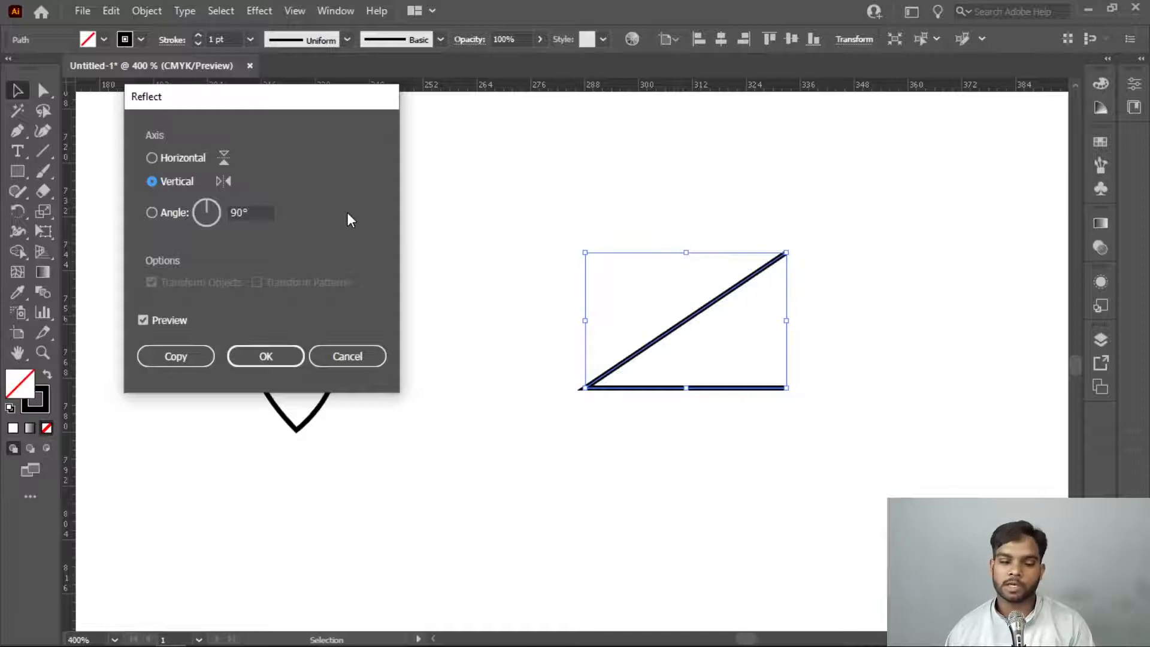
left_click(143, 321)
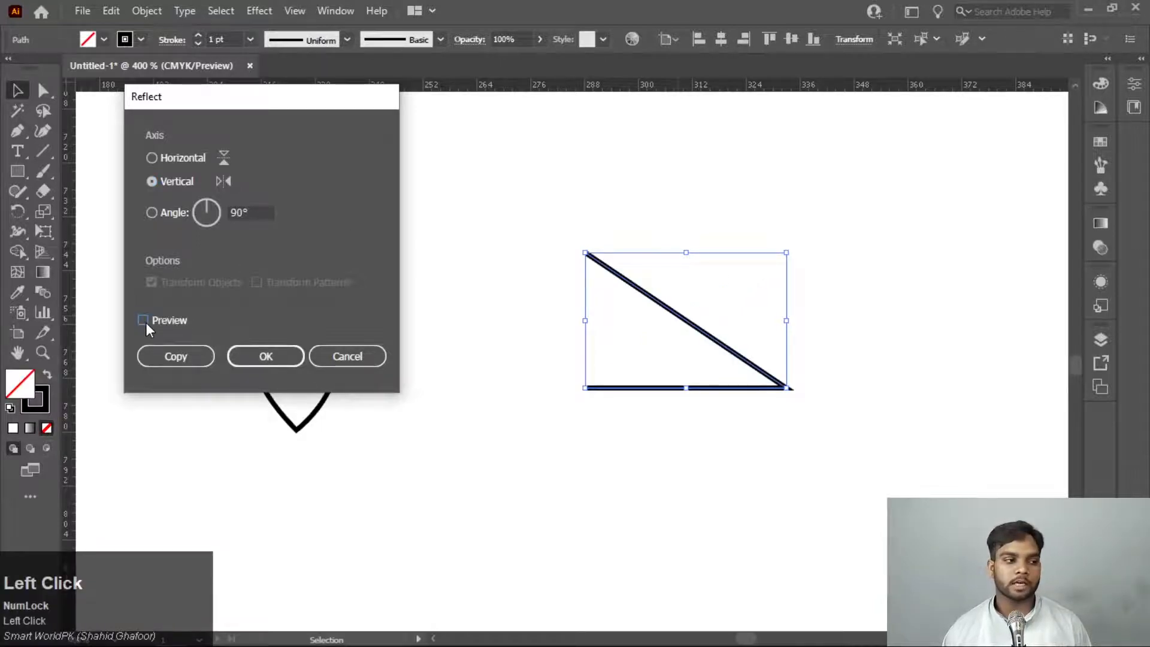
left_click(146, 322)
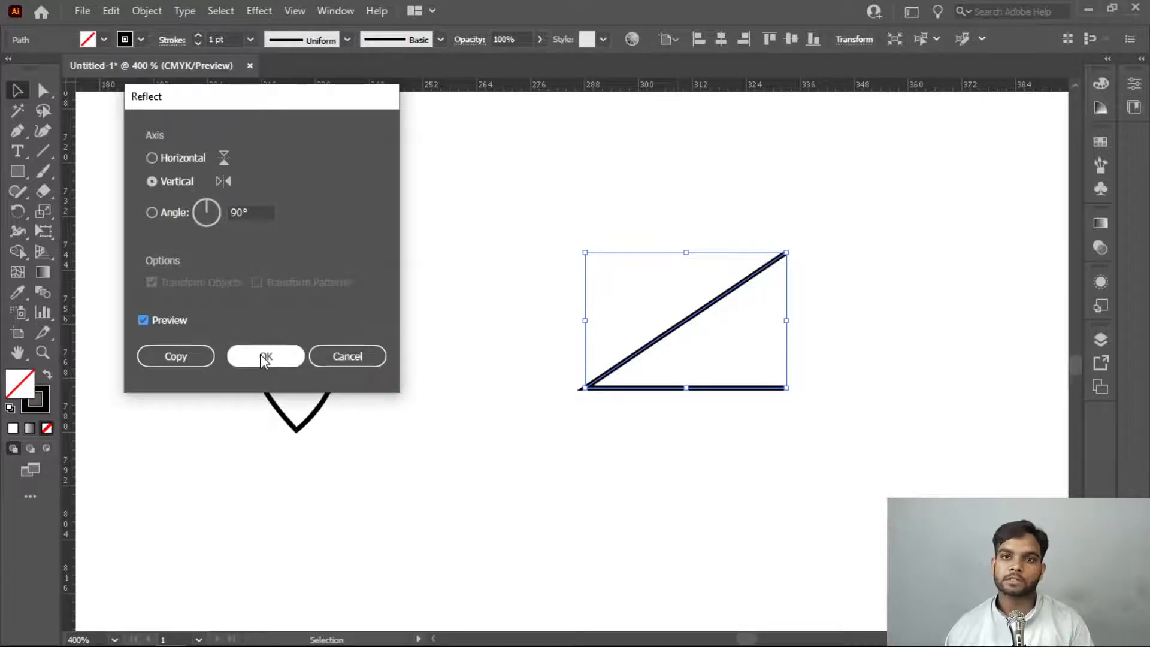
left_click(163, 363)
left_click(801, 290)
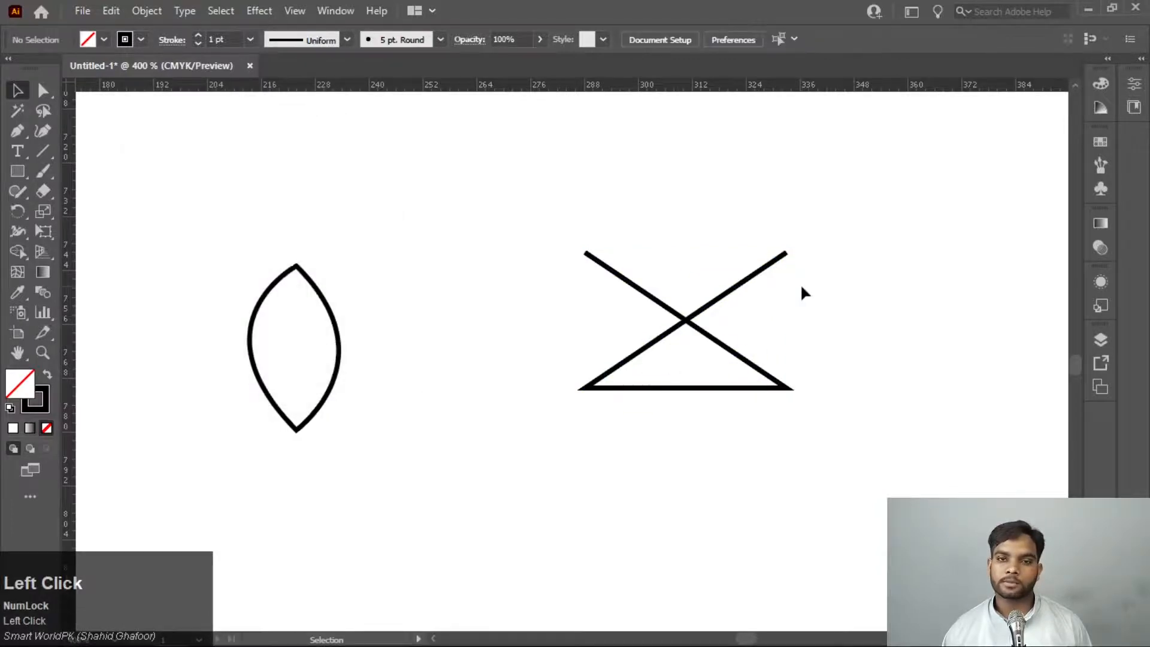
Move the mirrored half to the left of the original so their open ends face each other with a narrow gap
left_click_drag(781, 258, 567, 266)
left_click(625, 231)
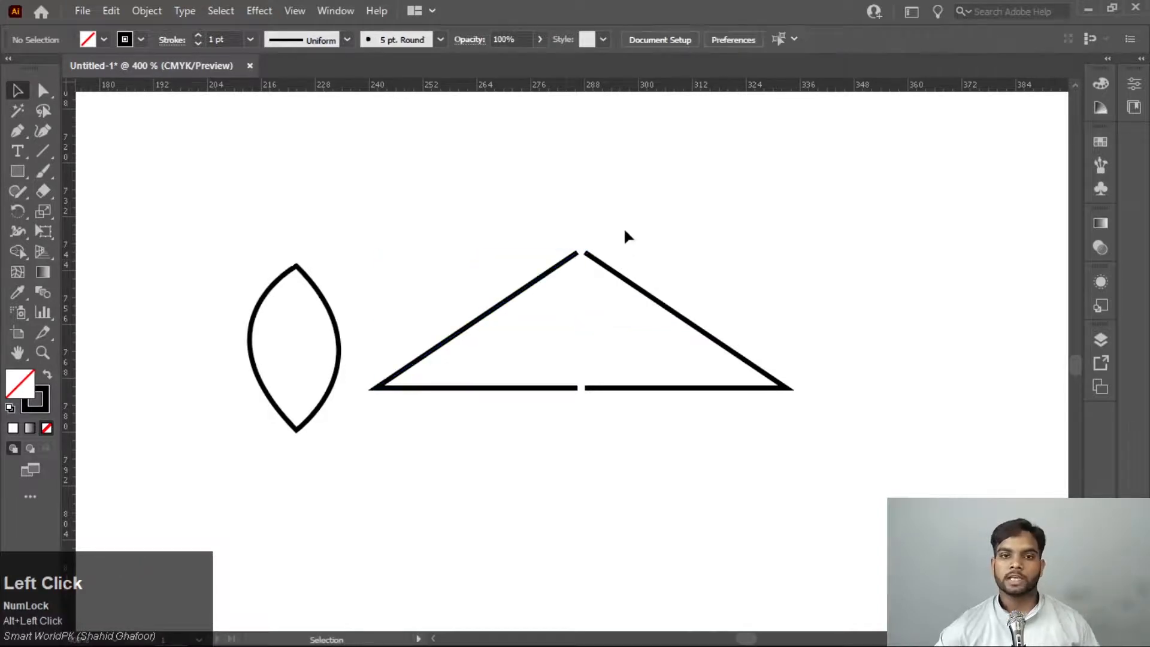
left_click_drag(623, 226, 767, 502)
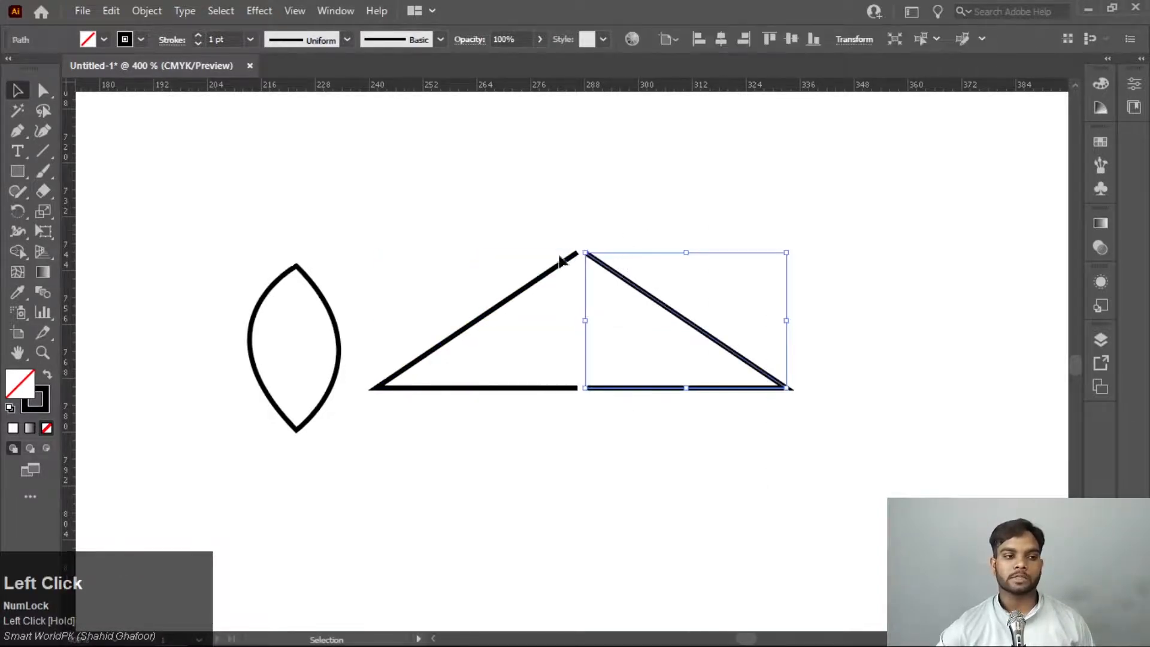
left_click_drag(523, 518, 522, 519)
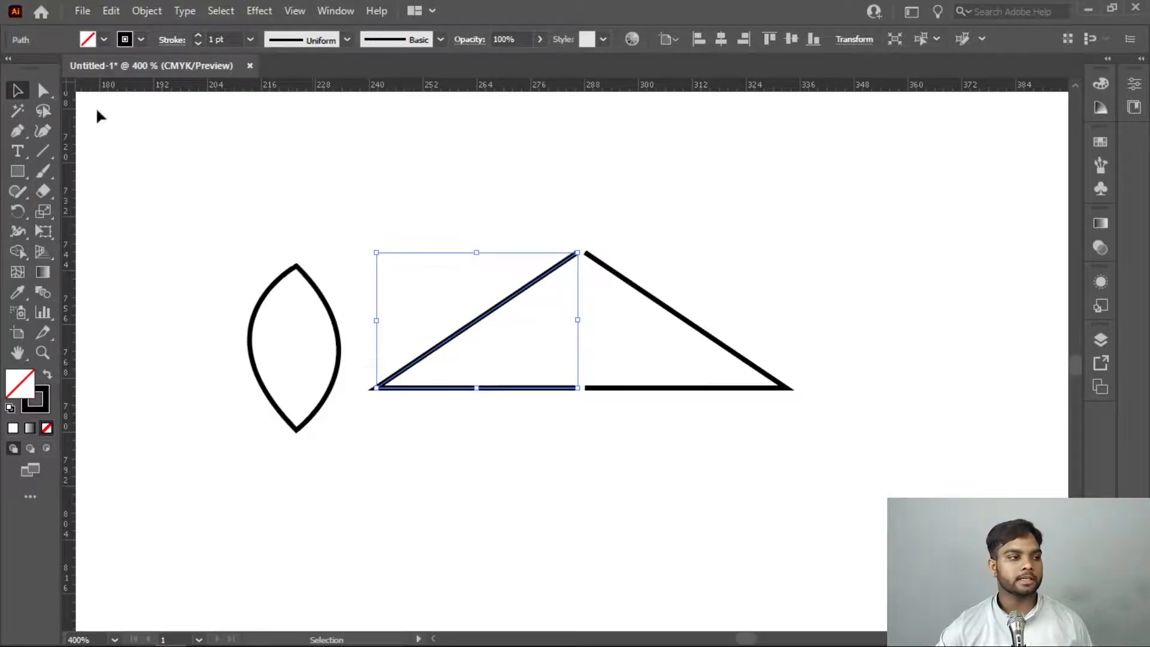
Try to join the two open end points at the triangle's apex directly, and undo the join
left_click(43, 89)
left_click_drag(689, 196, 497, 286)
left_click_drag(708, 191, 523, 298)
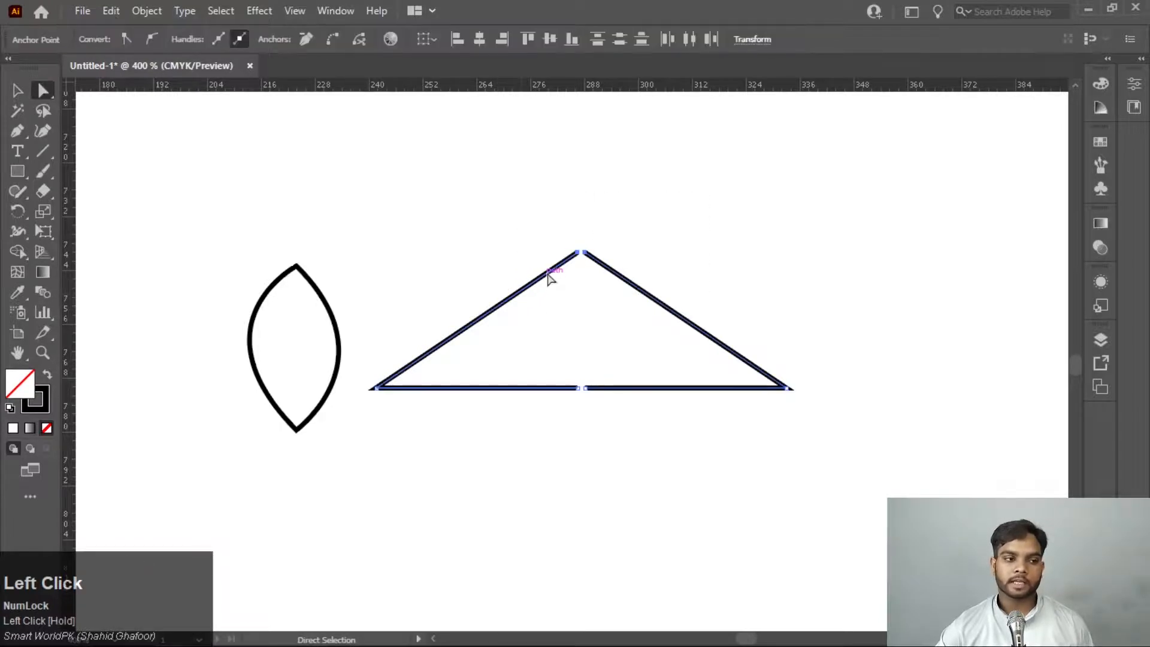
right_click(549, 274)
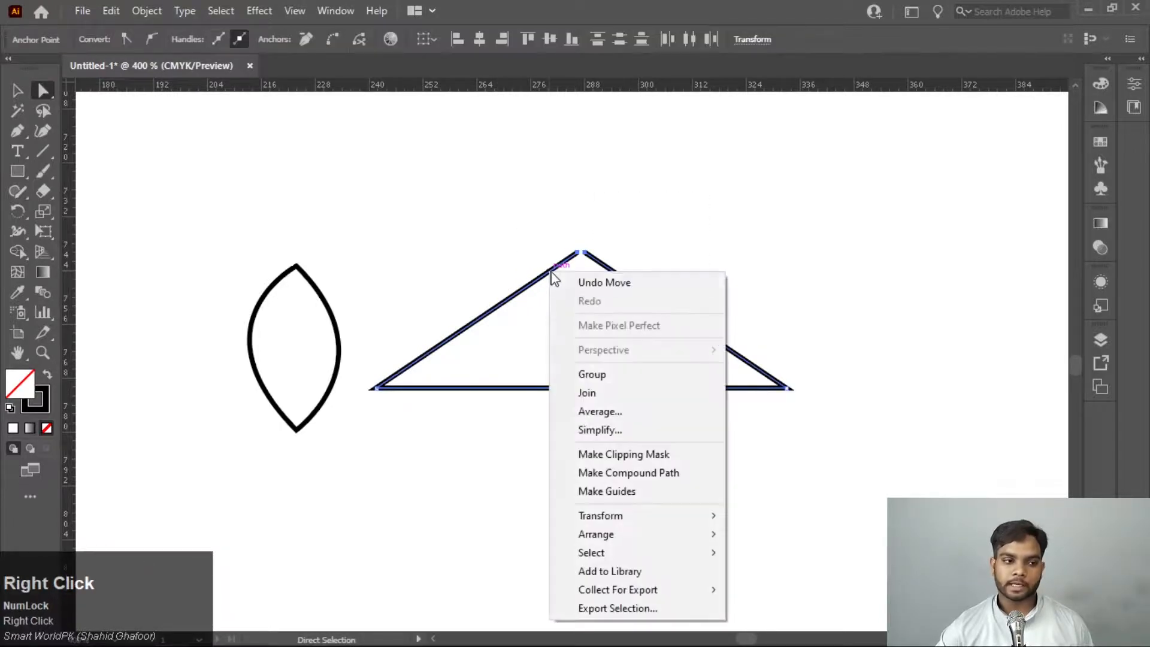
left_click(619, 400)
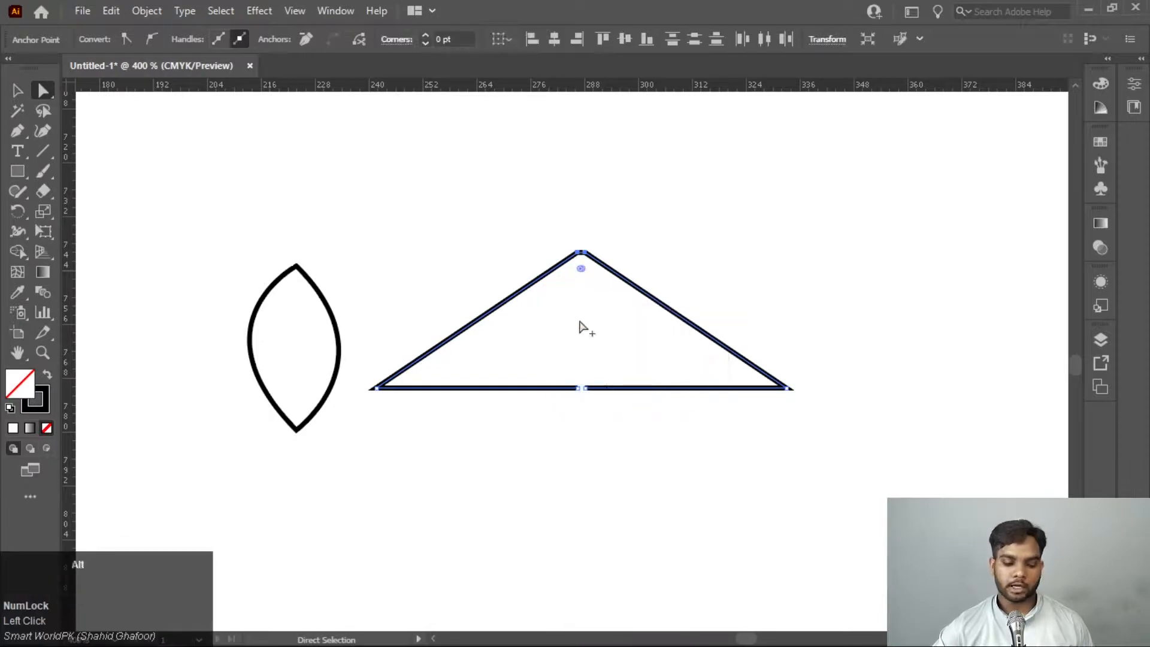
scroll(557, 285, "up", 5)
scroll(793, 282, "down", 3)
scroll(742, 406, "up", 4)
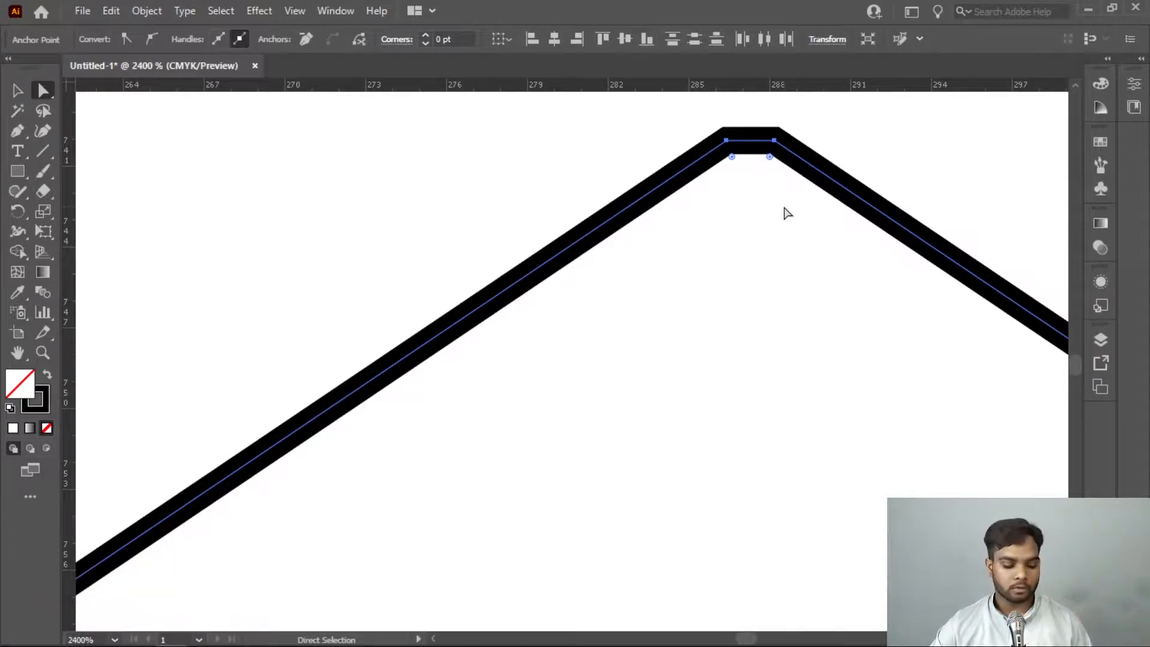
key("ctrl+z")
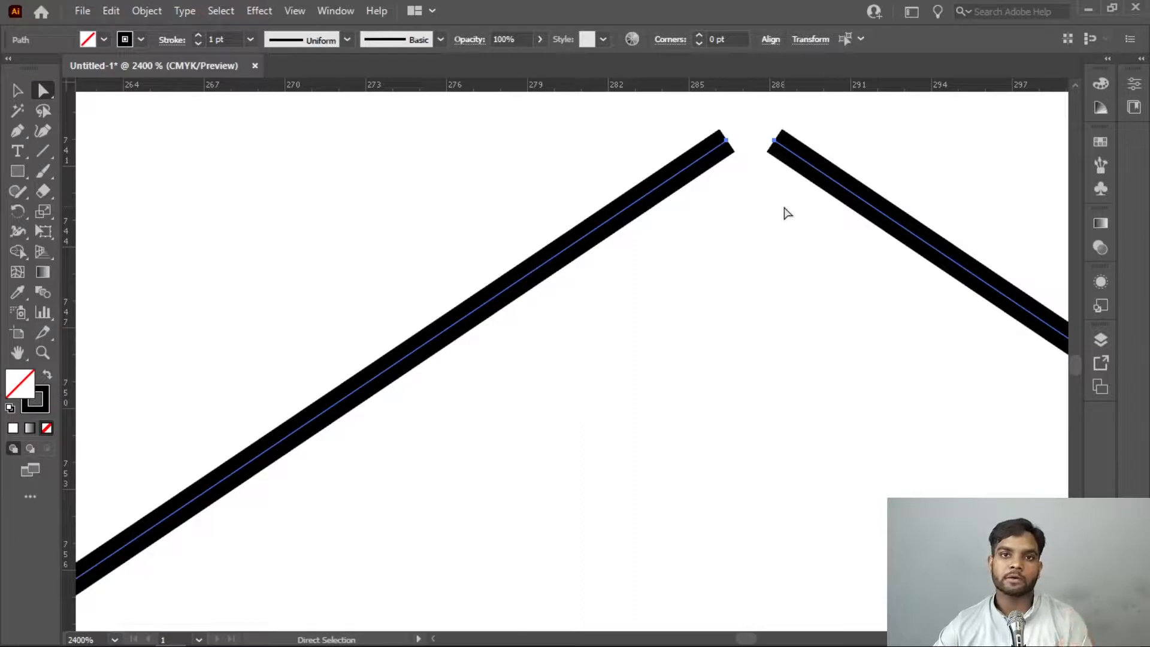
Average the two apex end points on both axes and join them into a single corner point
key("Num_Lock")
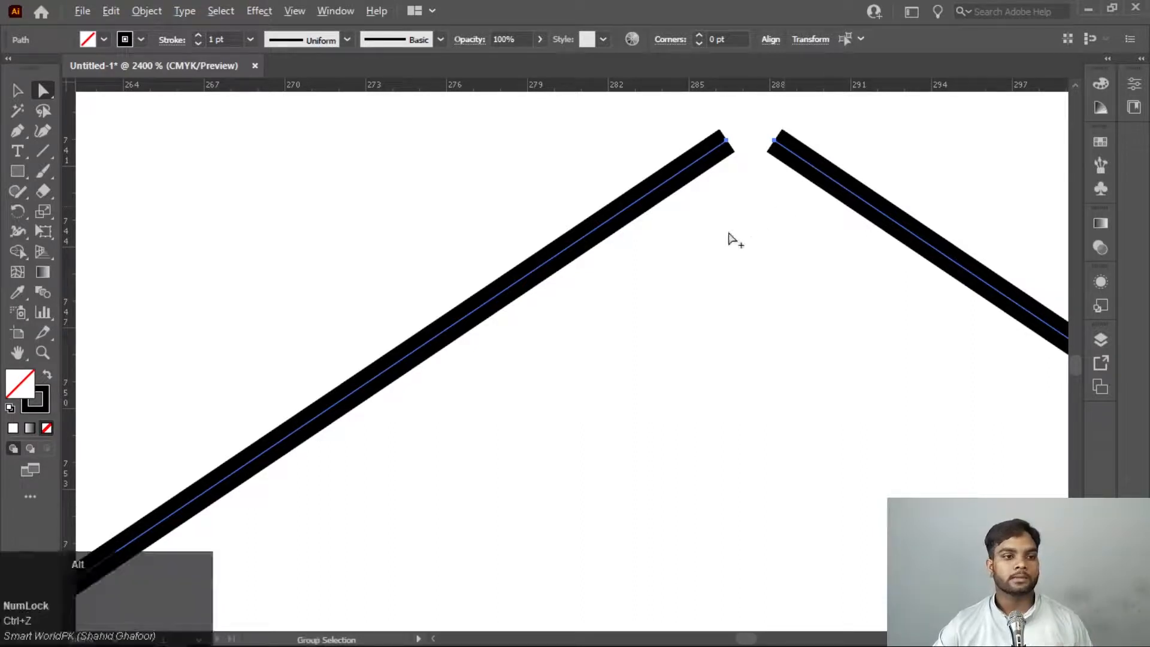
left_click(43, 91)
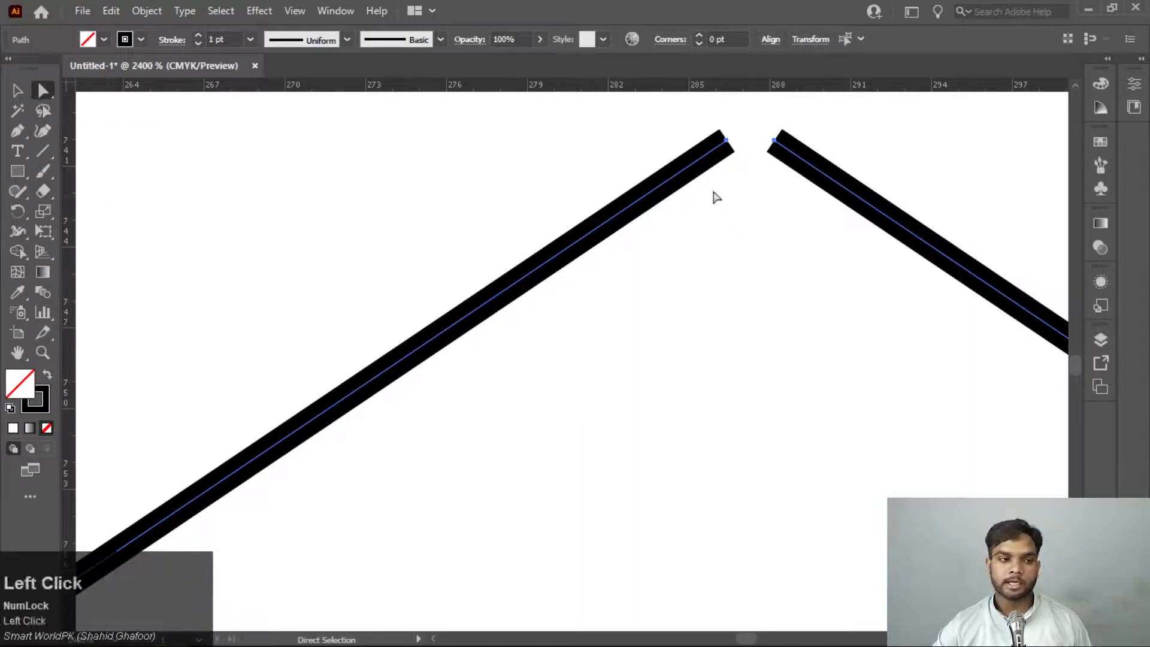
key("space")
left_click_drag(802, 192, 465, 266)
left_click_drag(541, 174, 273, 279)
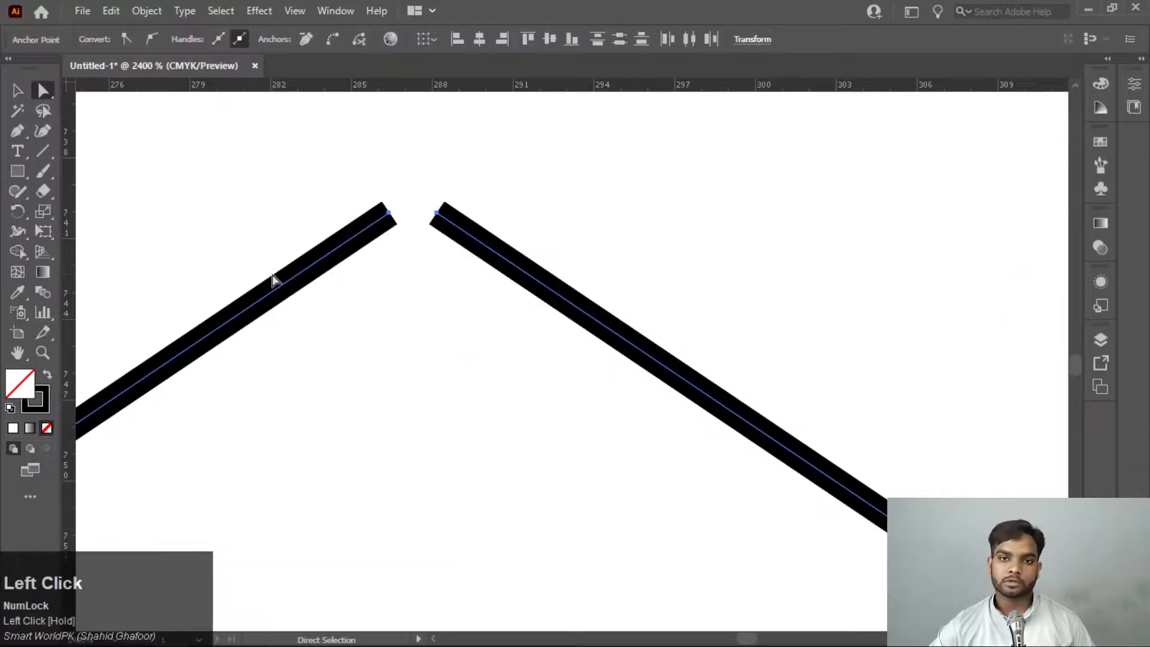
right_click(364, 233)
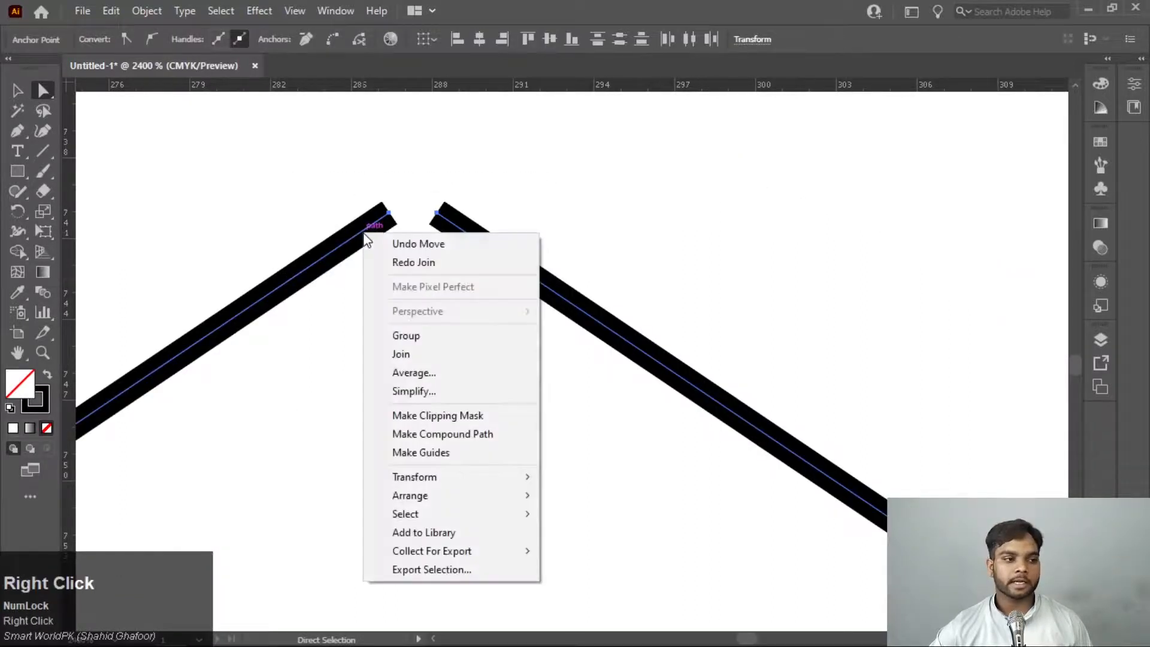
left_click(417, 373)
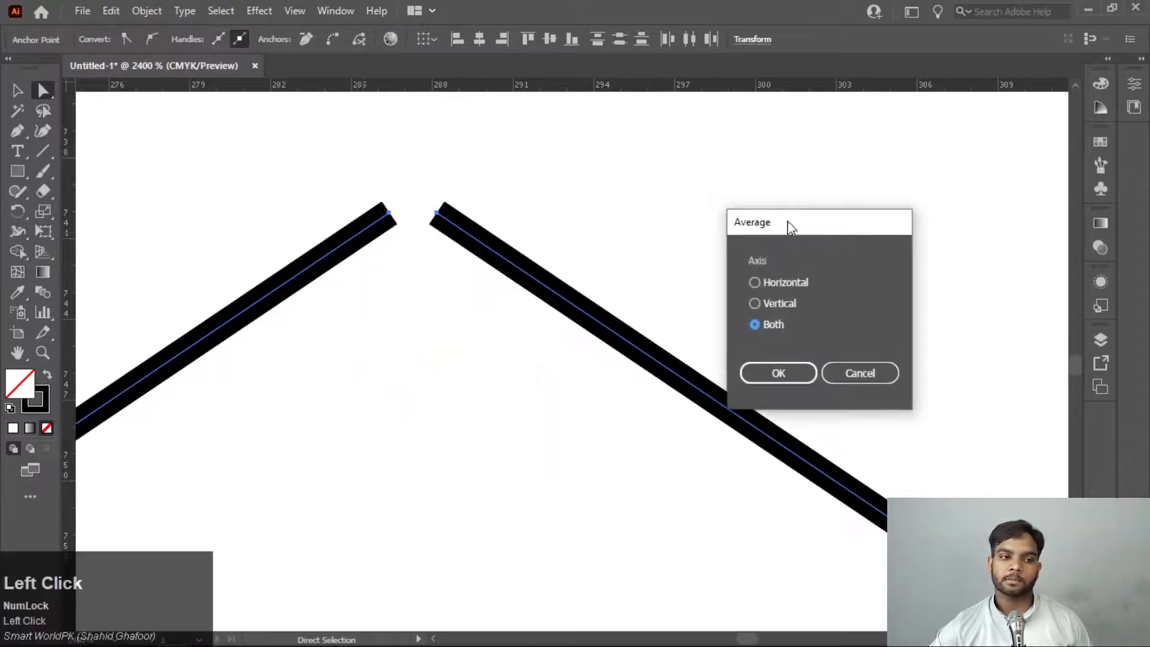
left_click_drag(788, 226, 532, 158)
left_click(522, 312)
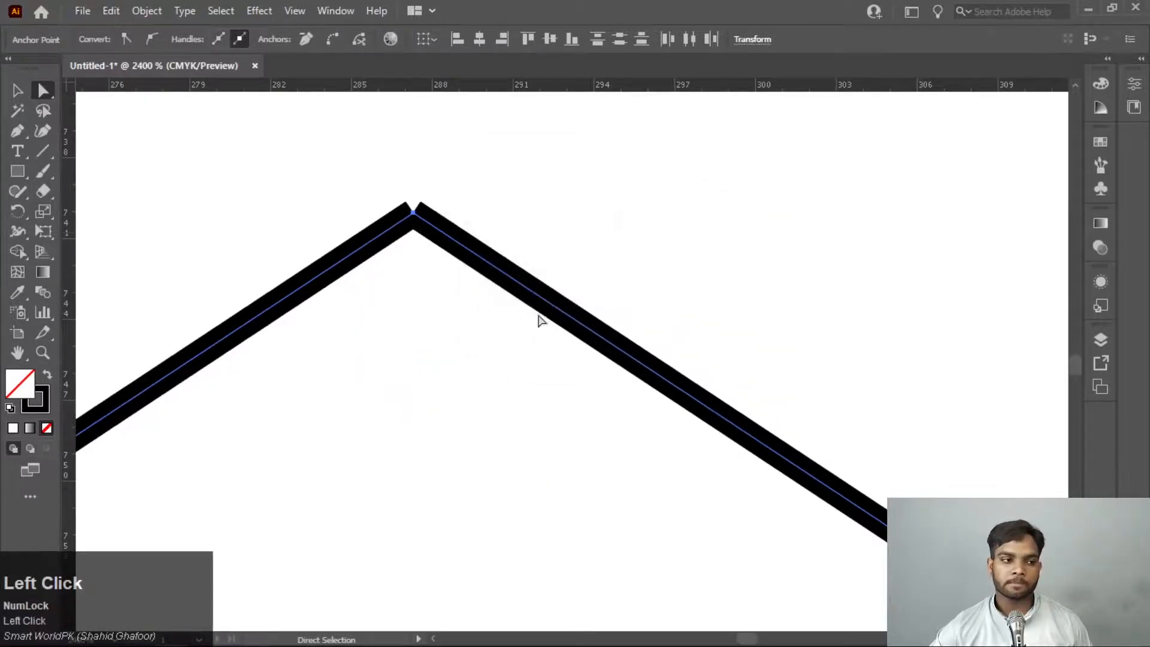
right_click(420, 214)
left_click(458, 334)
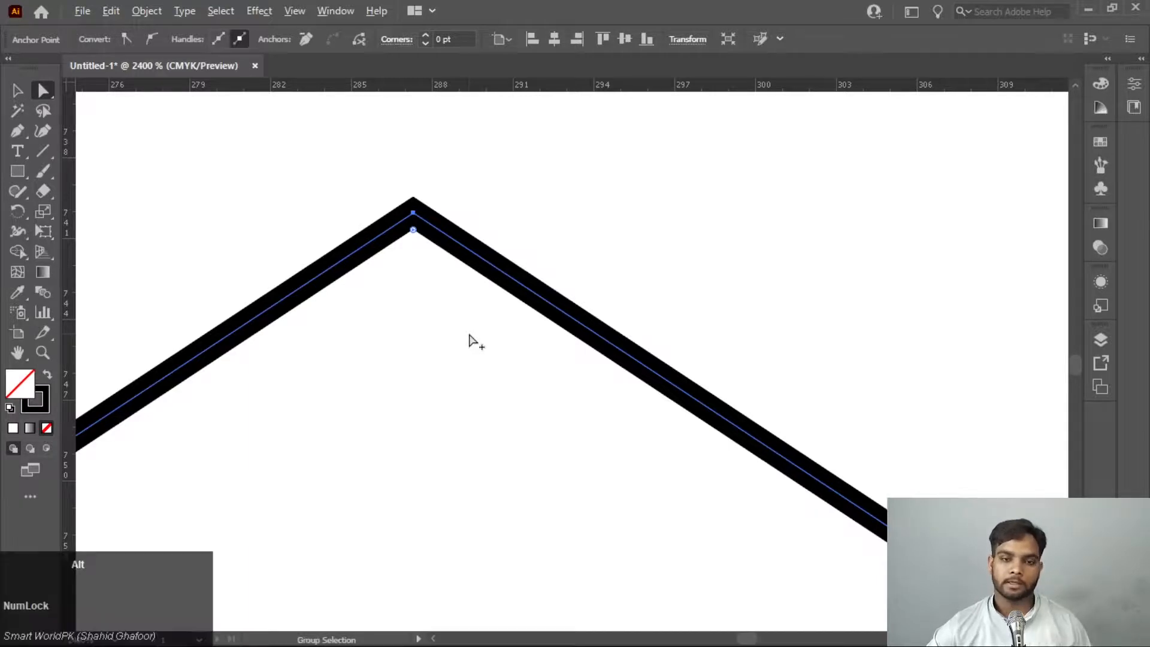
Close the gap in the triangle's base by averaging its two end points on both axes and joining them
scroll(469, 339, "down", 5)
scroll(506, 407, "down", 2)
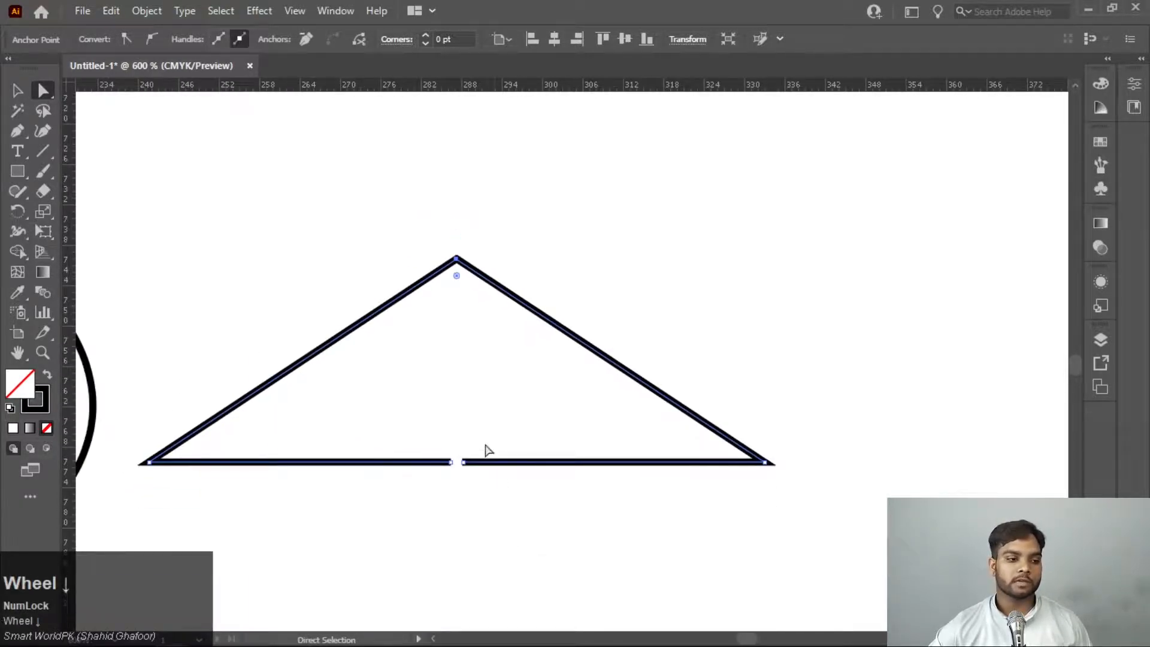
left_click_drag(485, 450, 411, 520)
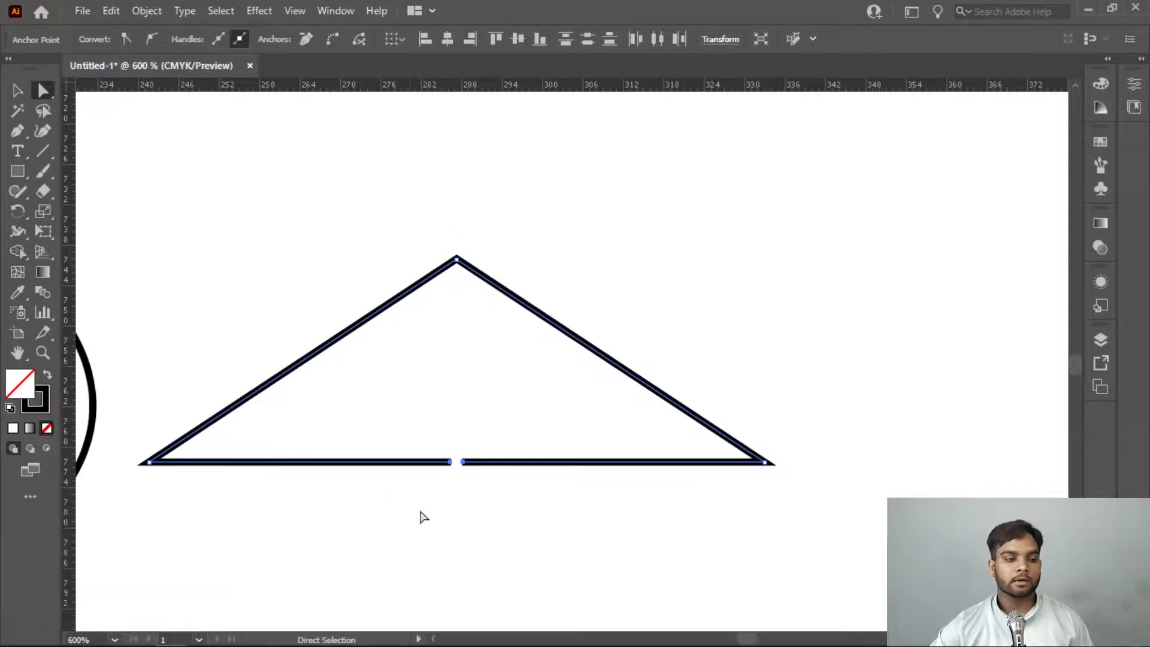
right_click(422, 464)
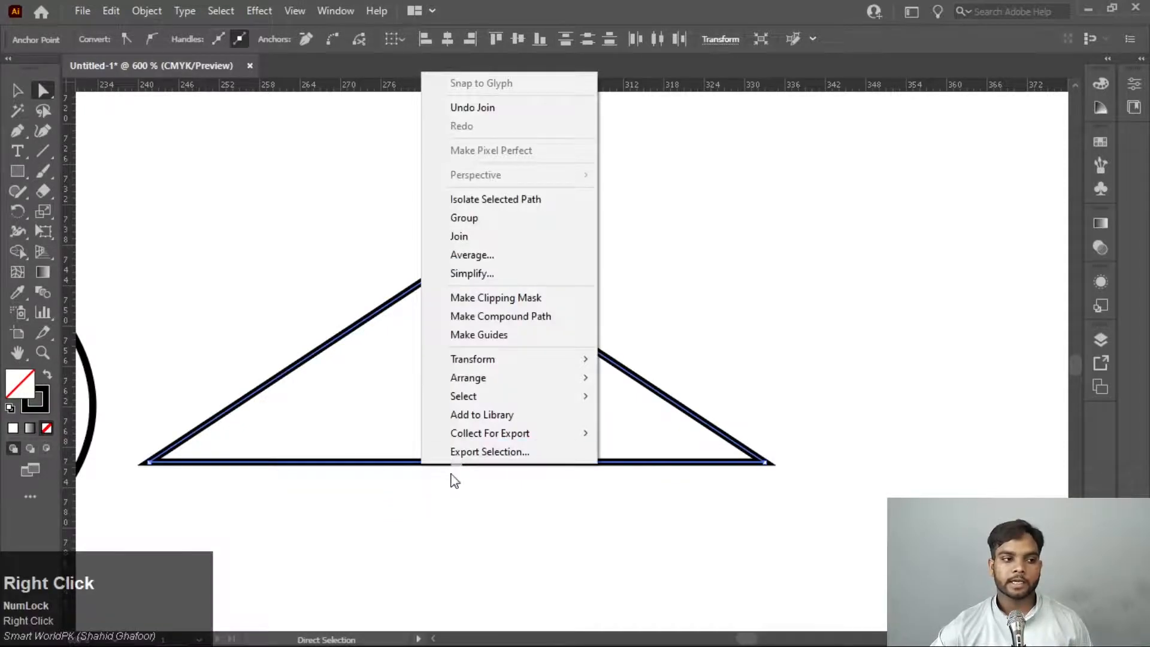
left_click(479, 254)
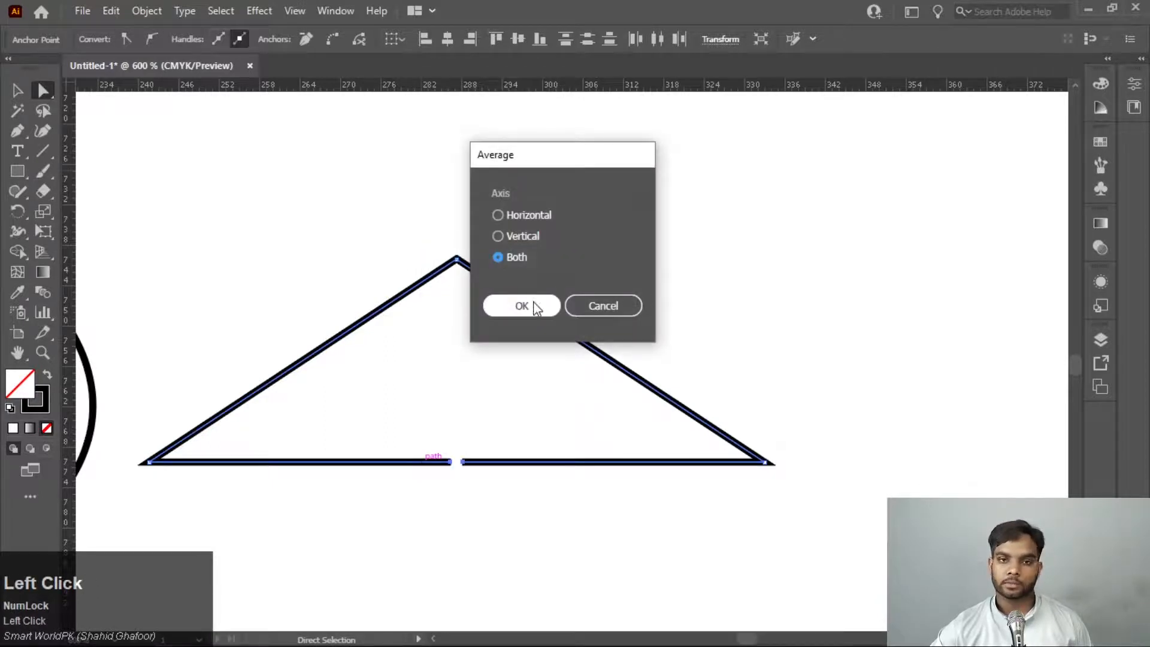
left_click(534, 306)
right_click(453, 467)
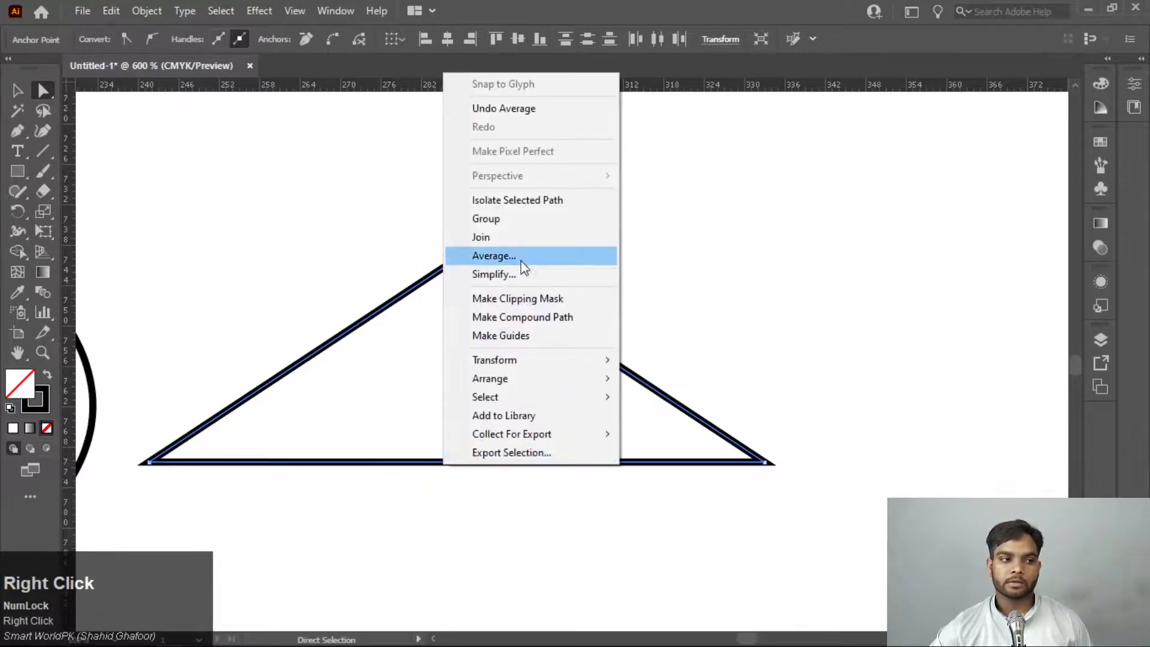
left_click(520, 239)
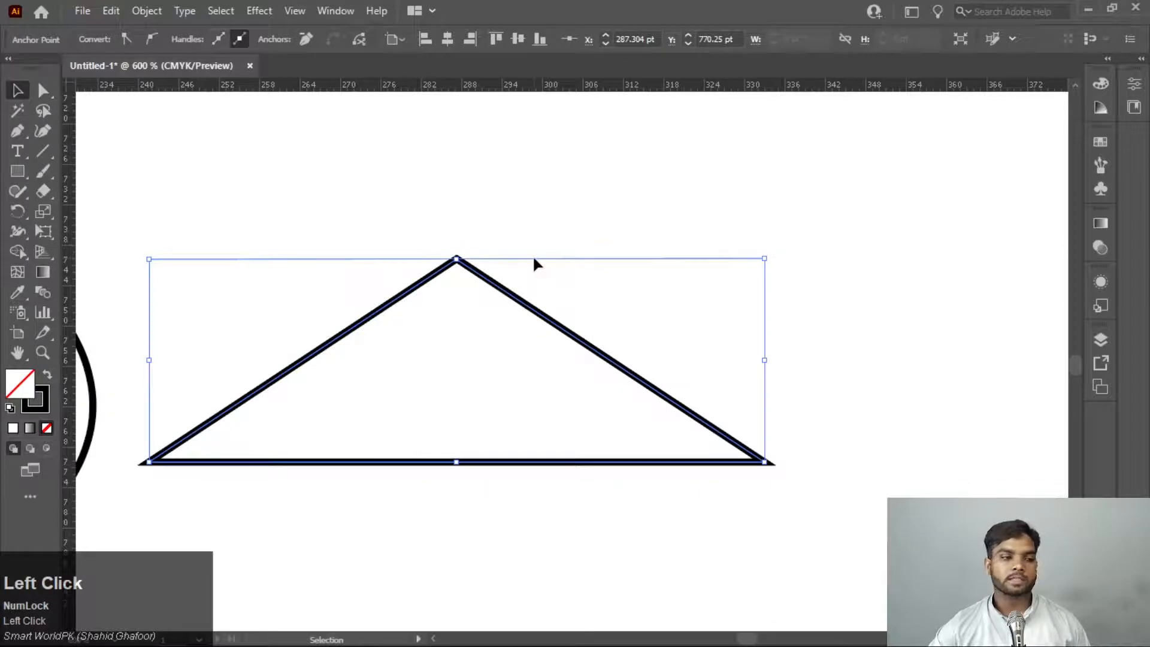
Stretch the completed triangle upward to make it taller, and delete all artwork from the canvas
left_click_drag(458, 259, 494, 146)
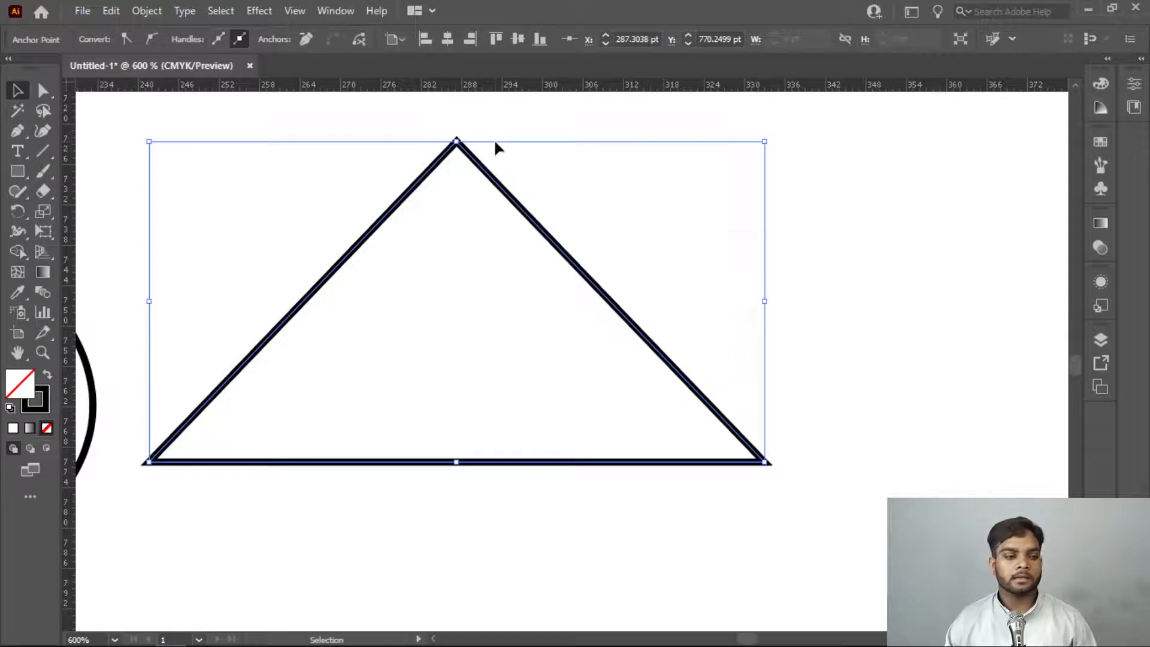
key("ctrl+a")
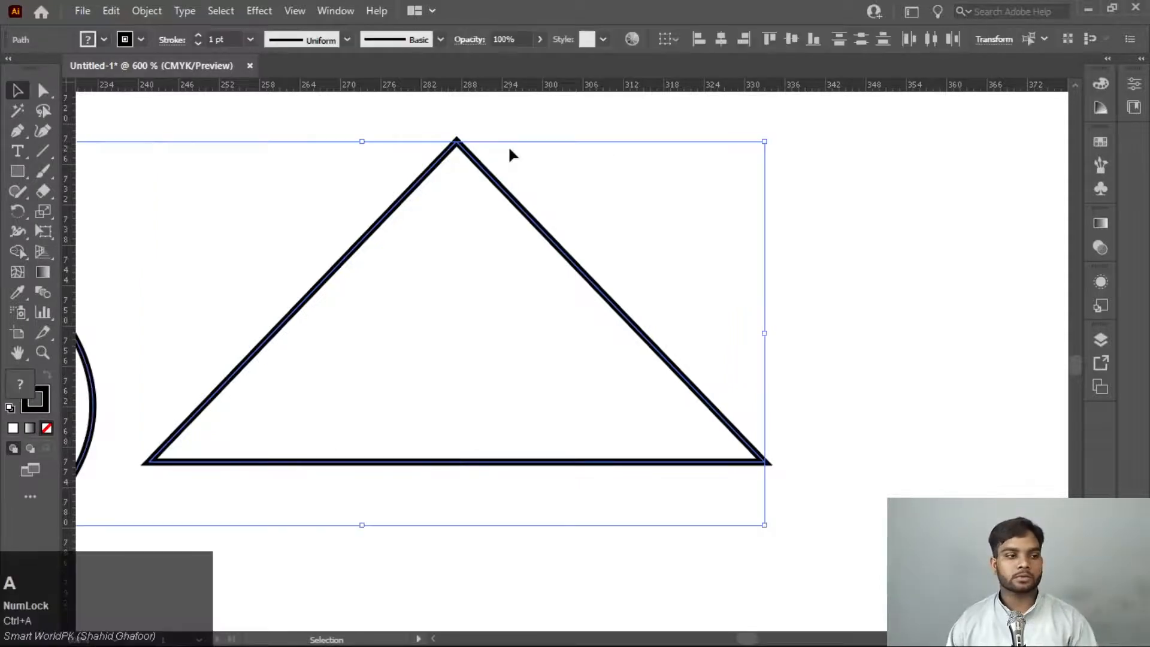
key("Delete")
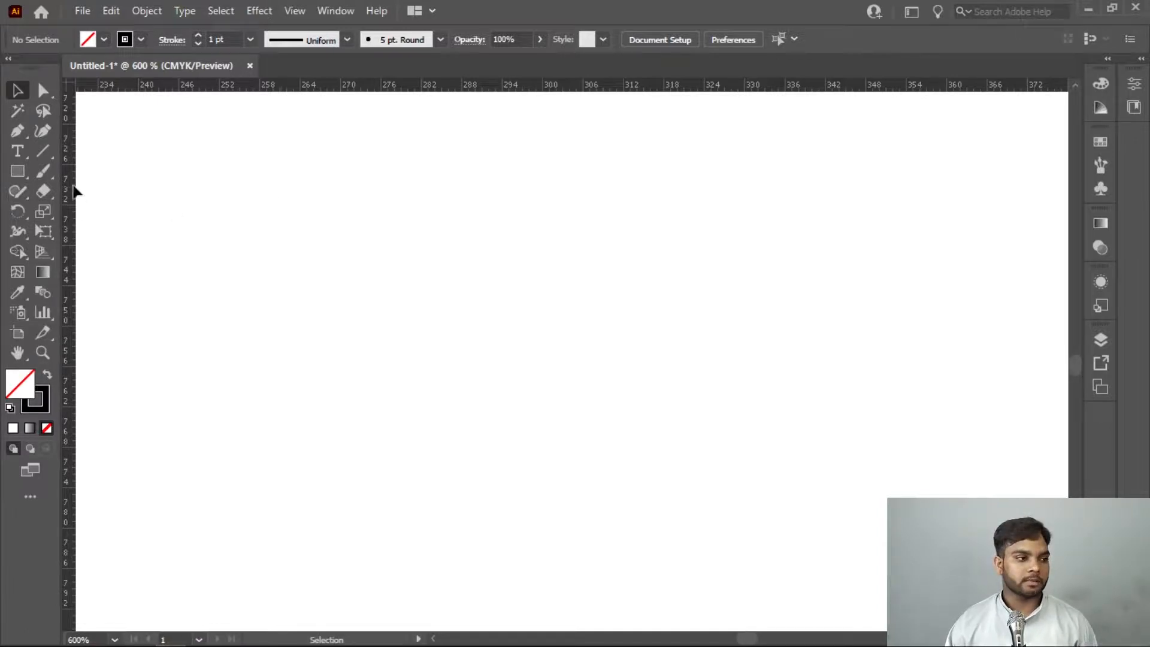
Place a vertical guide at about 288 pt and draw an open five-point zigzag half-shape with the Pen tool, starting and ending on the guide
left_click_drag(74, 191, 459, 206)
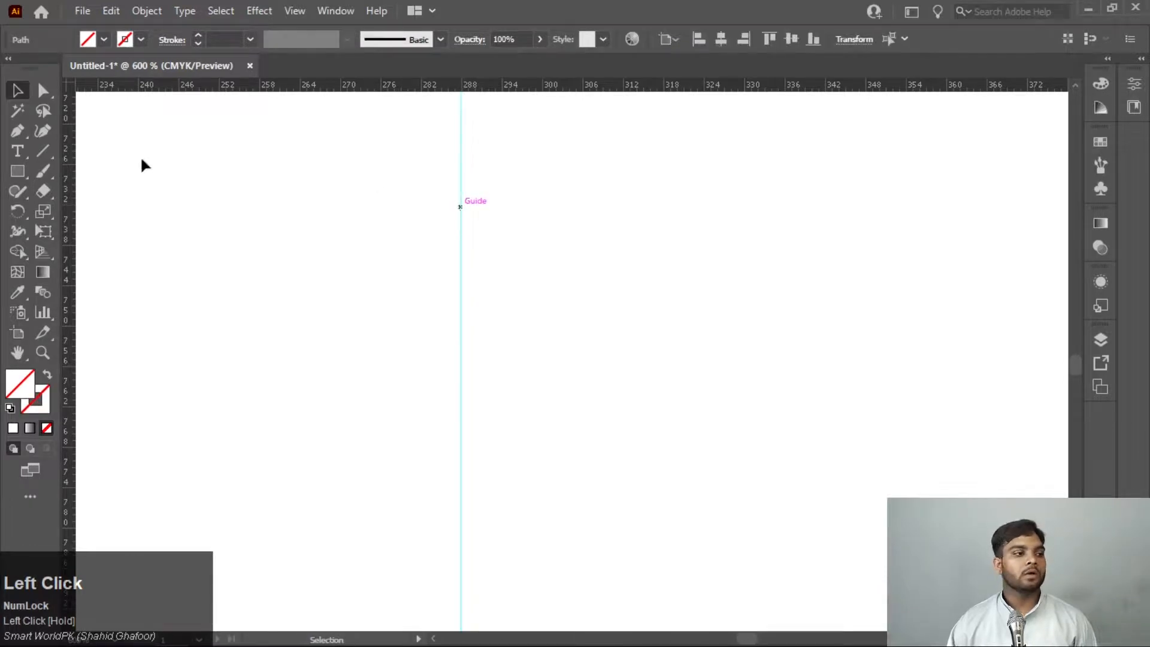
left_click(17, 130)
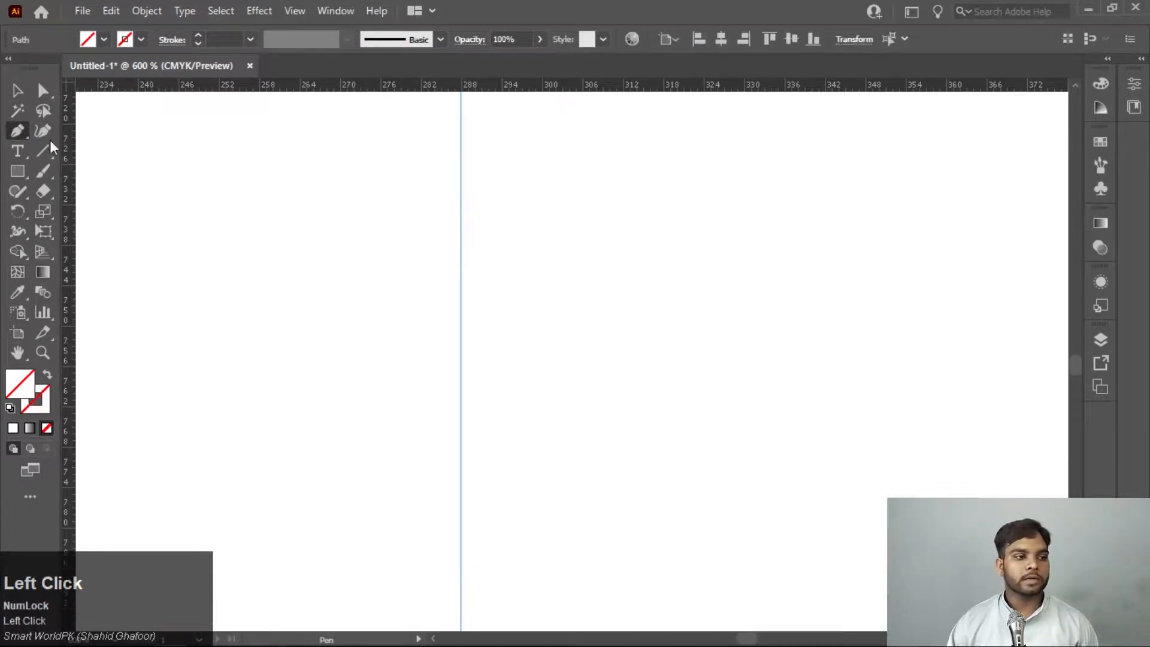
left_click(460, 159)
left_click(614, 274)
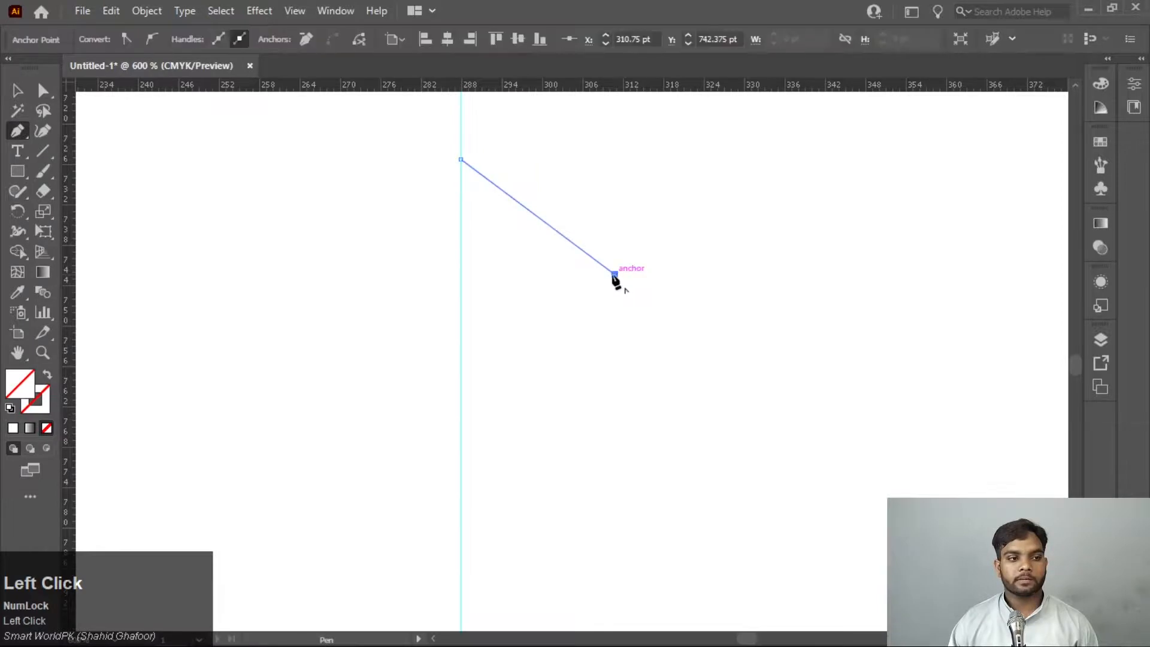
left_click(476, 273)
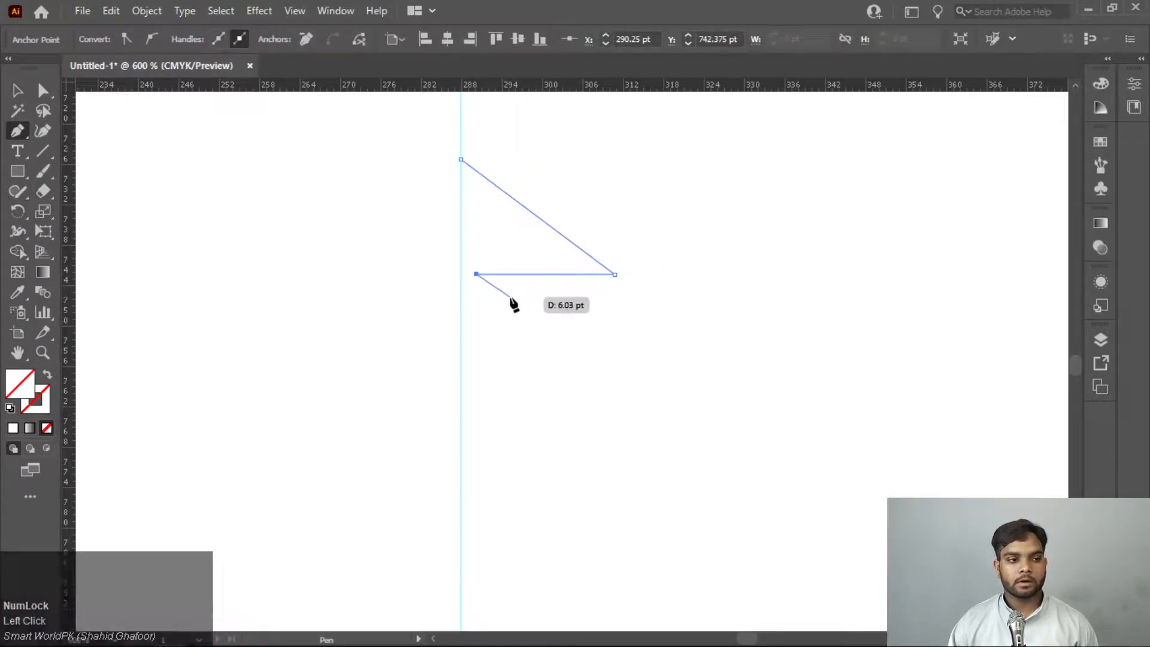
left_click(510, 293)
left_click(460, 293)
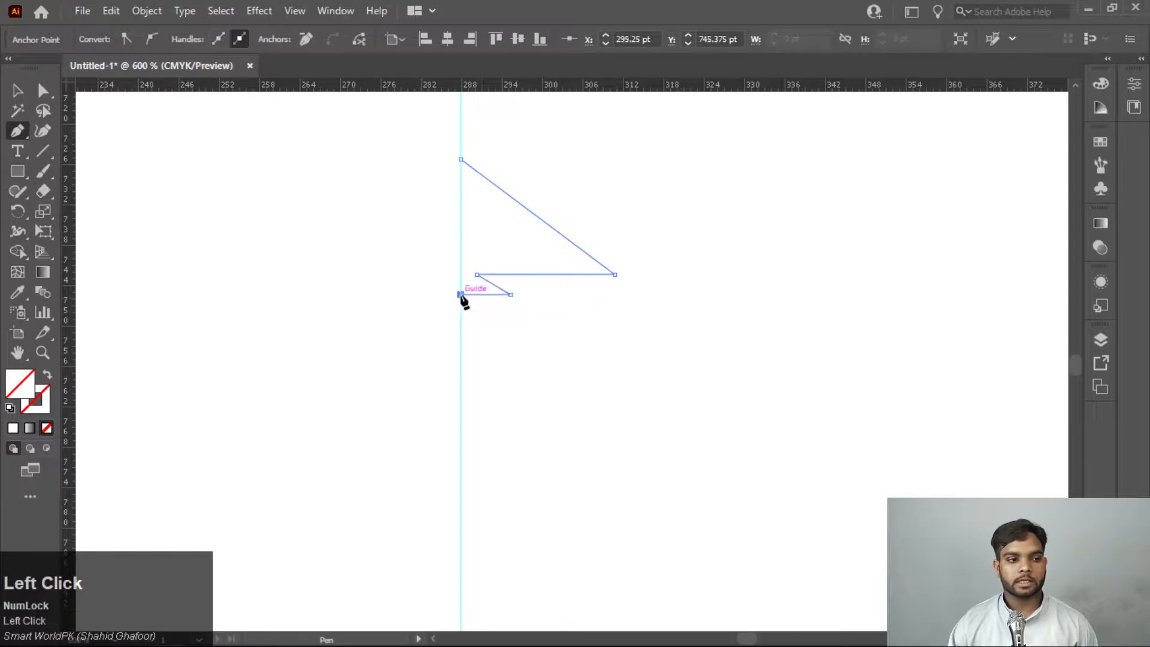
key("Escape")
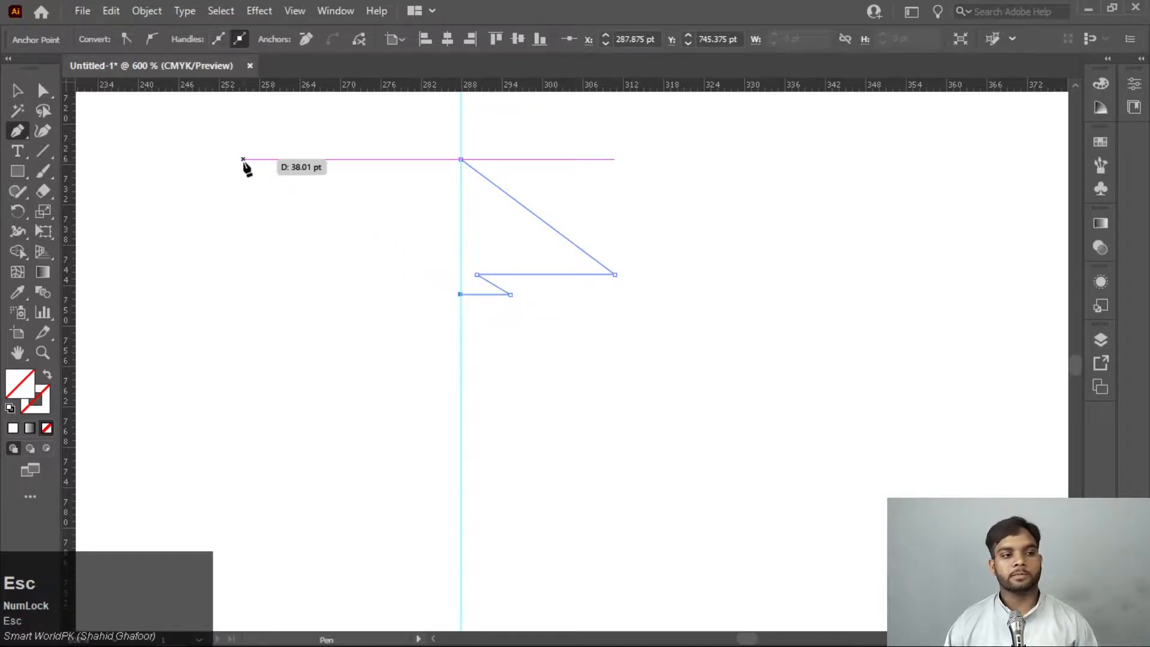
Give the zigzag half-shape the default black stroke and set its fill to None
left_click(10, 407)
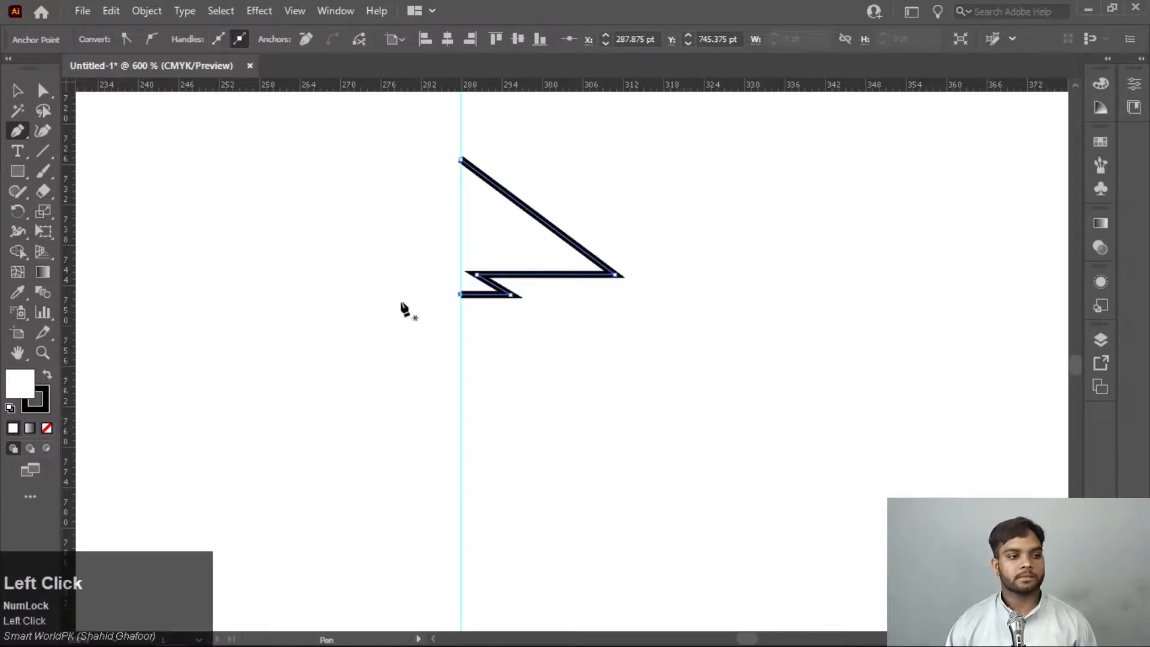
left_click(28, 404)
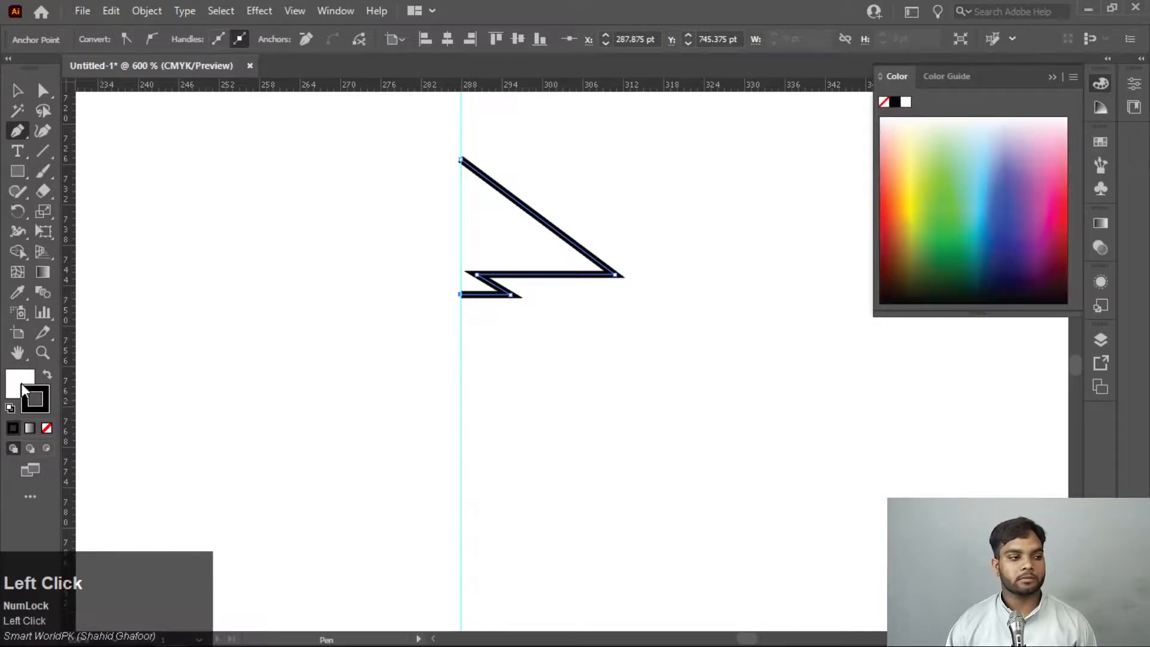
left_click(20, 383)
left_click(47, 428)
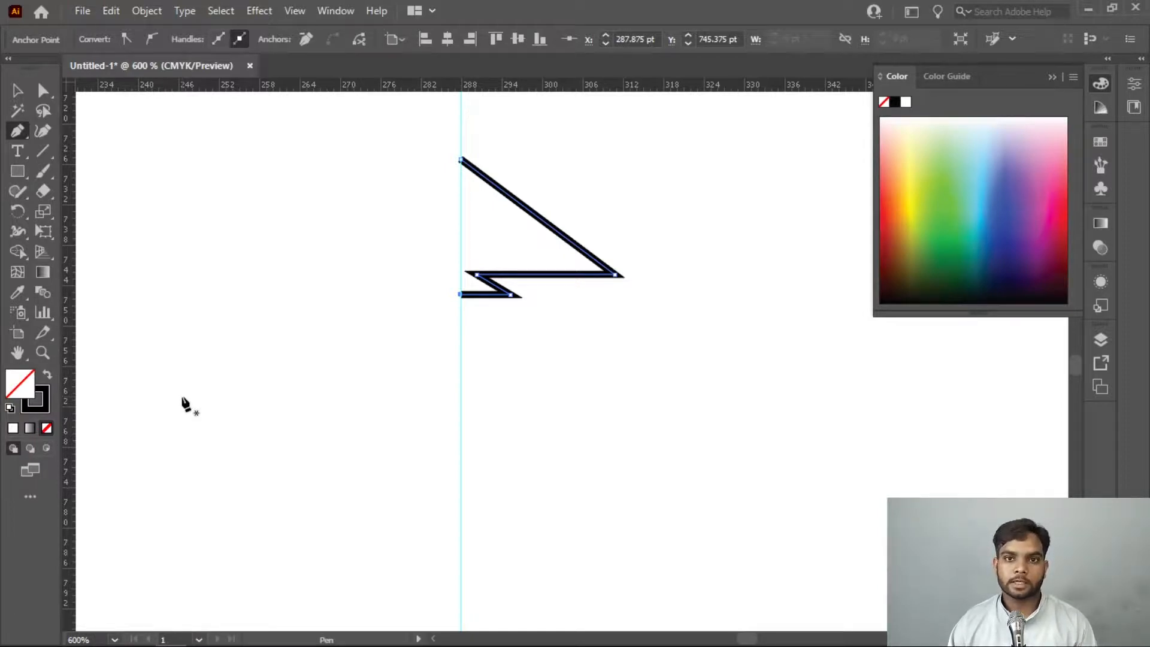
Select the vertical guide along the zigzag's open side and delete it
left_click(18, 91)
left_click_drag(490, 421, 413, 525)
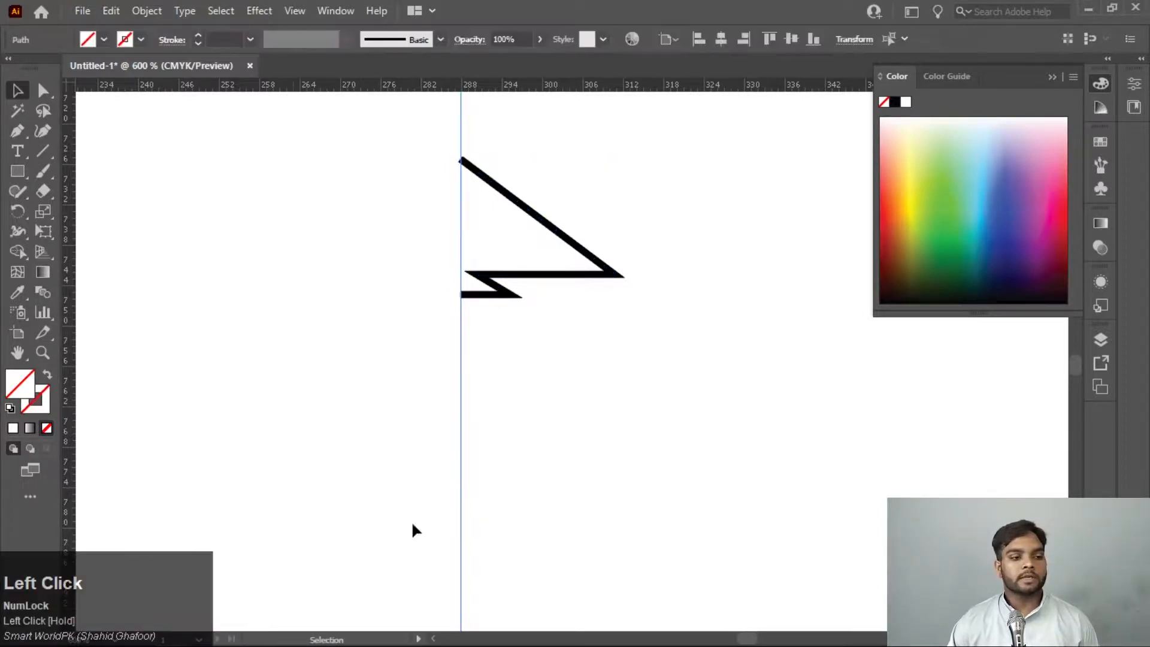
key("Delete")
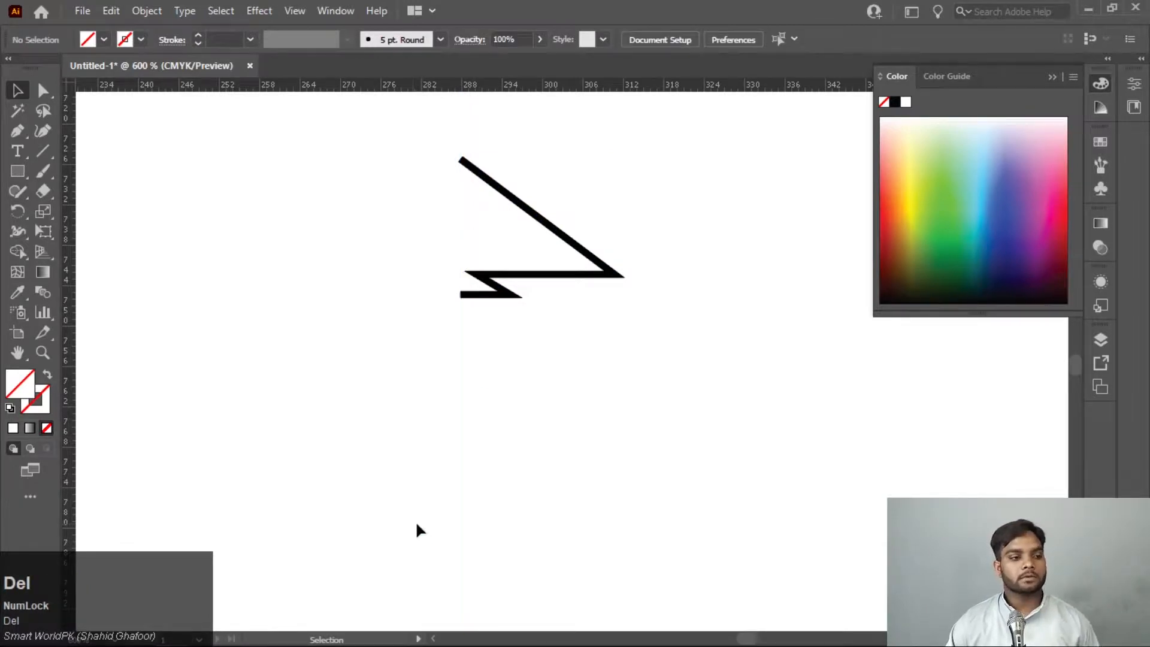
Reflect a copy of the zigzag half-shape across the vertical axis
scroll(529, 466, "up", 1)
scroll(530, 465, "up", 5)
left_click_drag(569, 329, 433, 519)
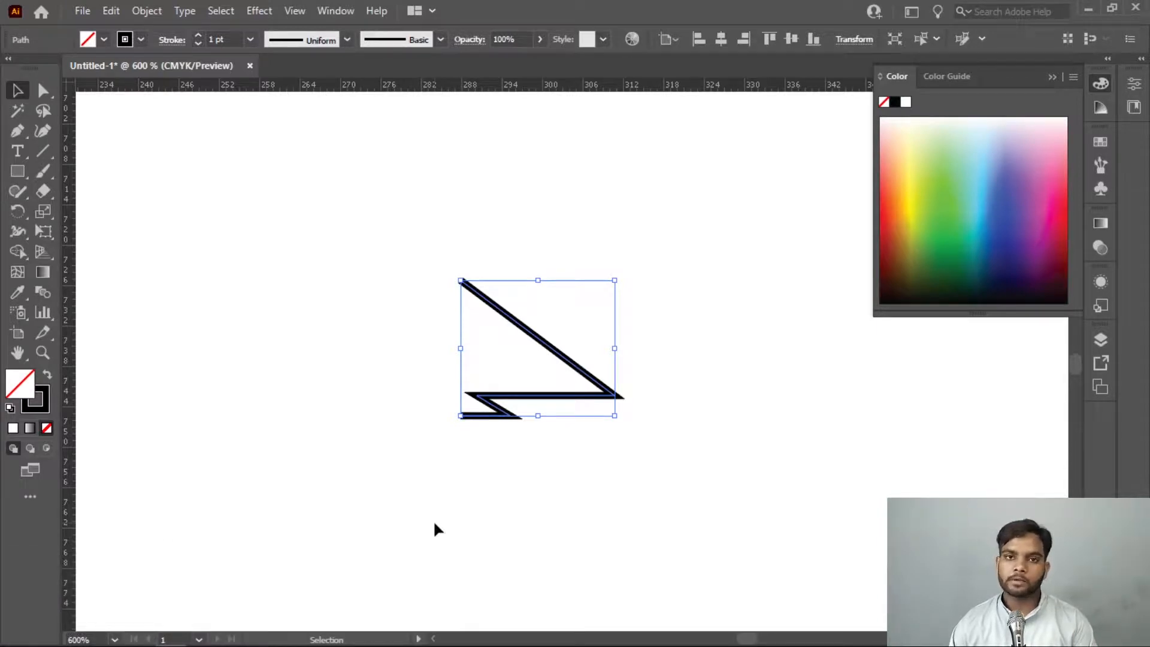
right_click(535, 340)
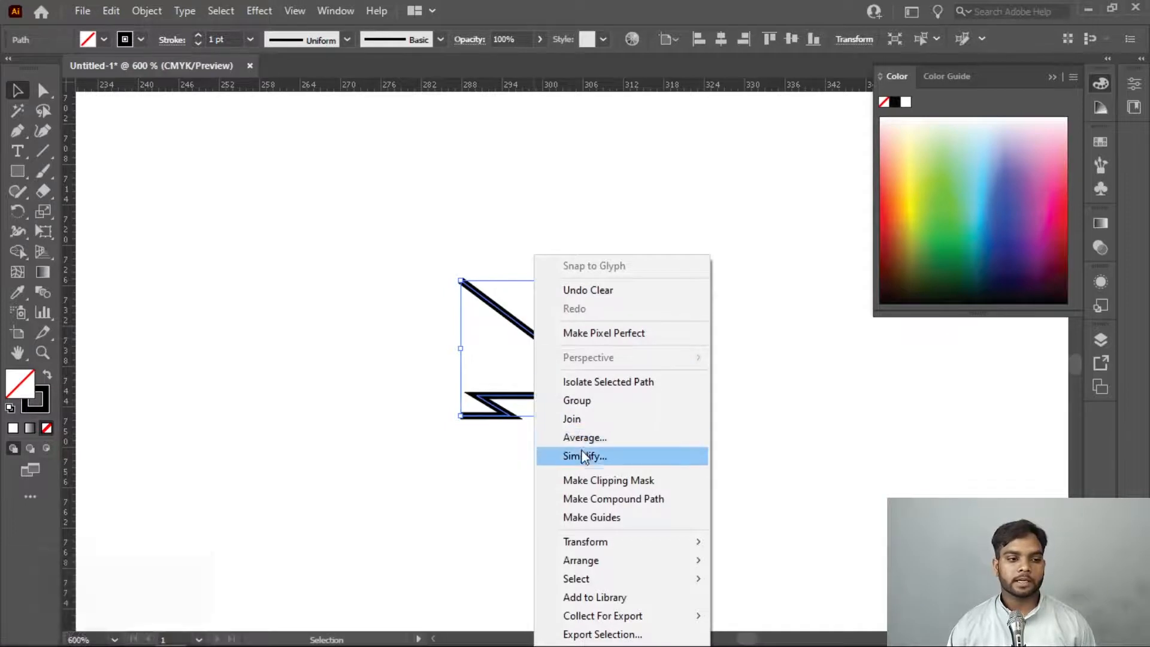
left_click(607, 550)
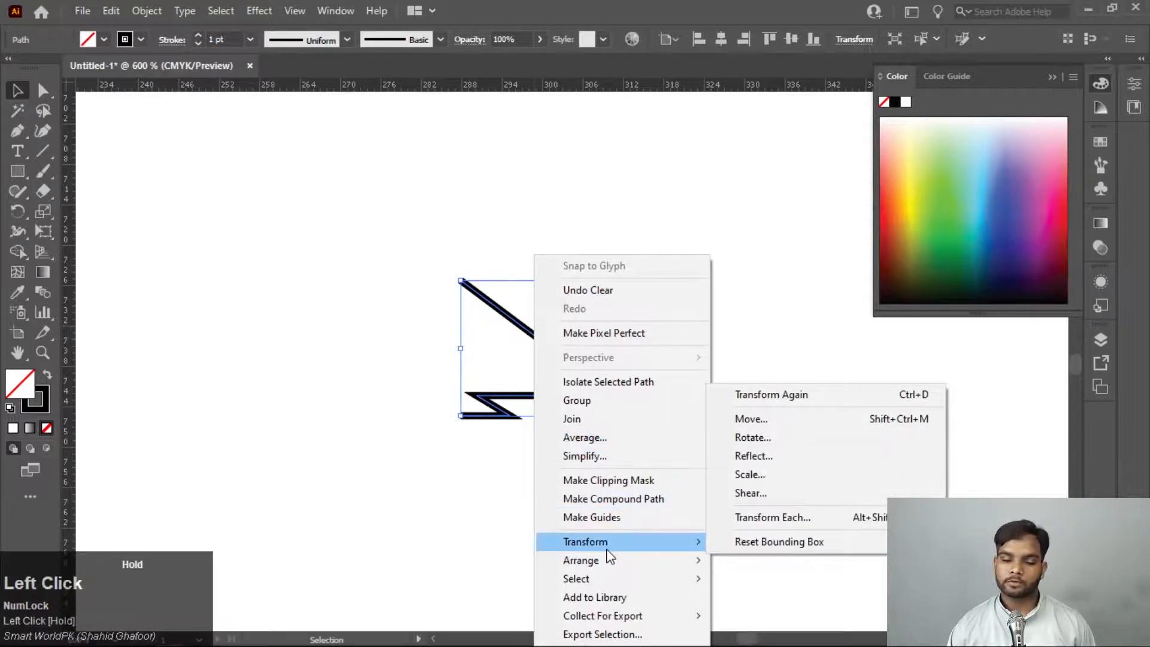
left_click(775, 456)
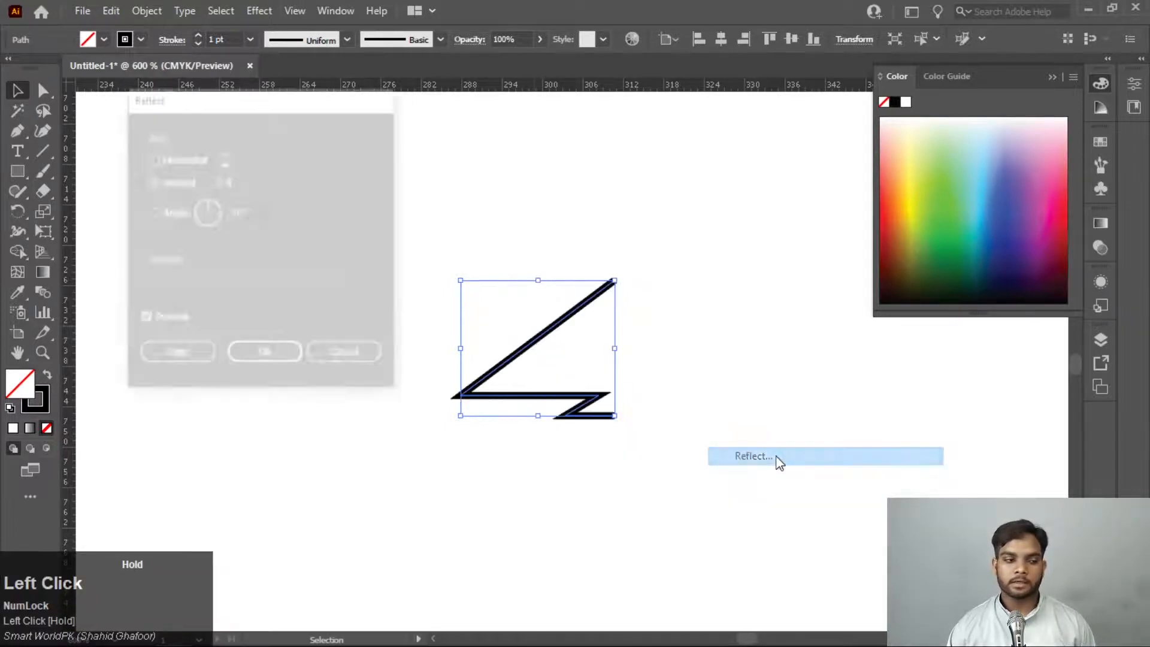
left_click(183, 355)
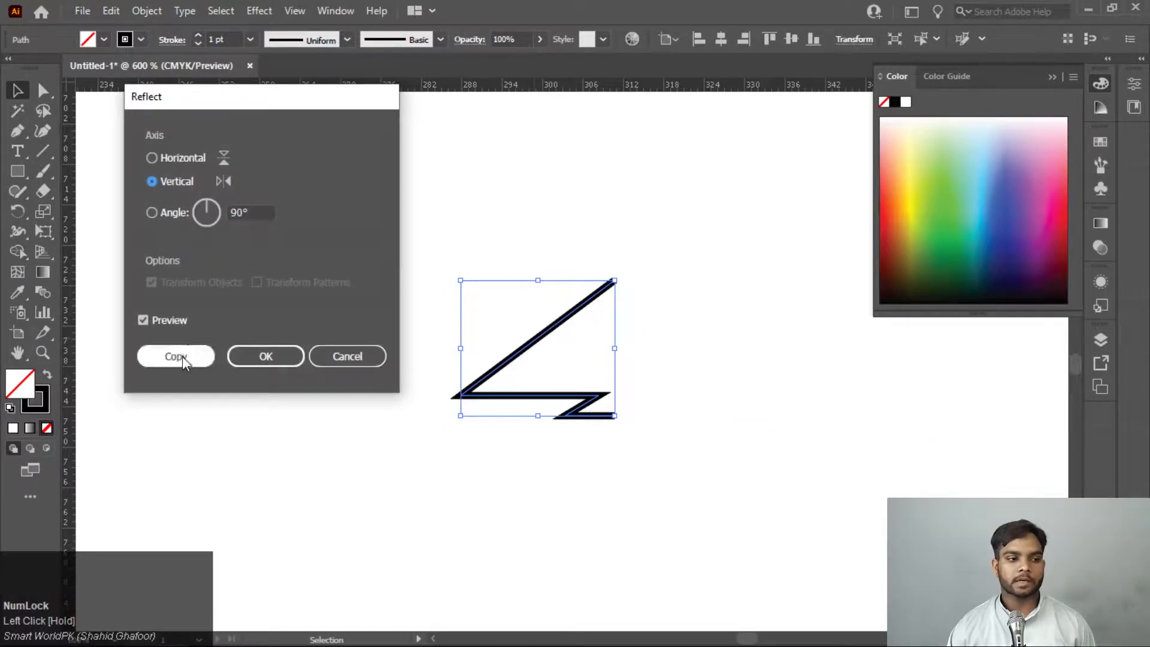
Move the mirrored half horizontally beside the open side of the original half, leaving a narrow gap between them, and deselect it
left_click(626, 352)
left_click_drag(590, 305, 424, 307)
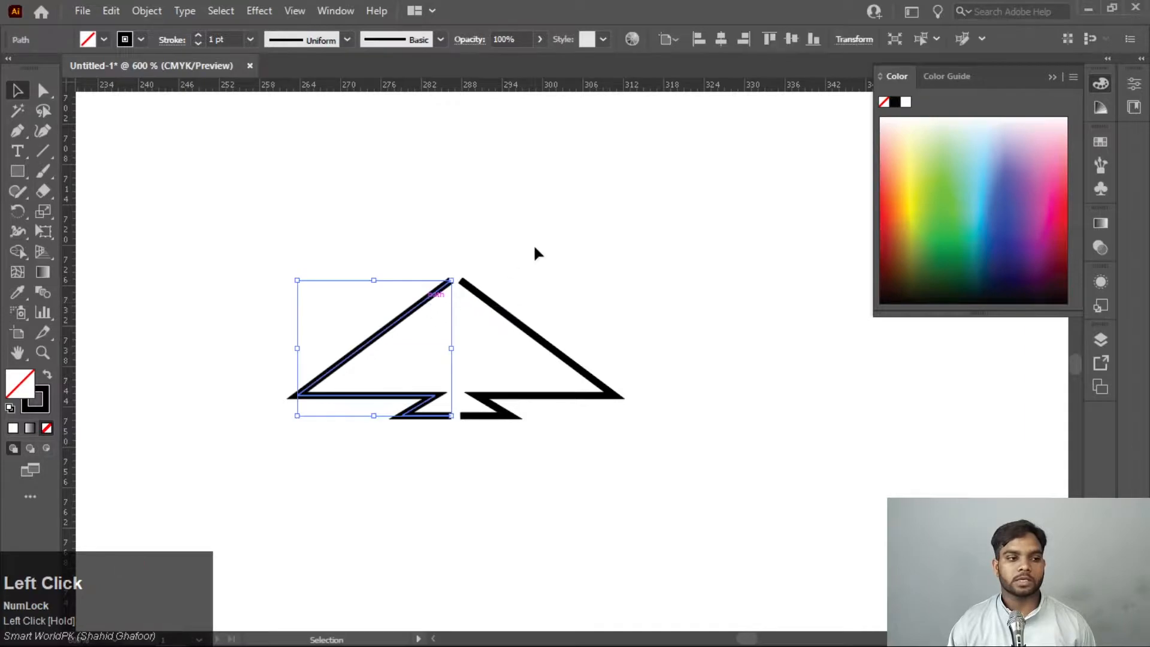
left_click(534, 252)
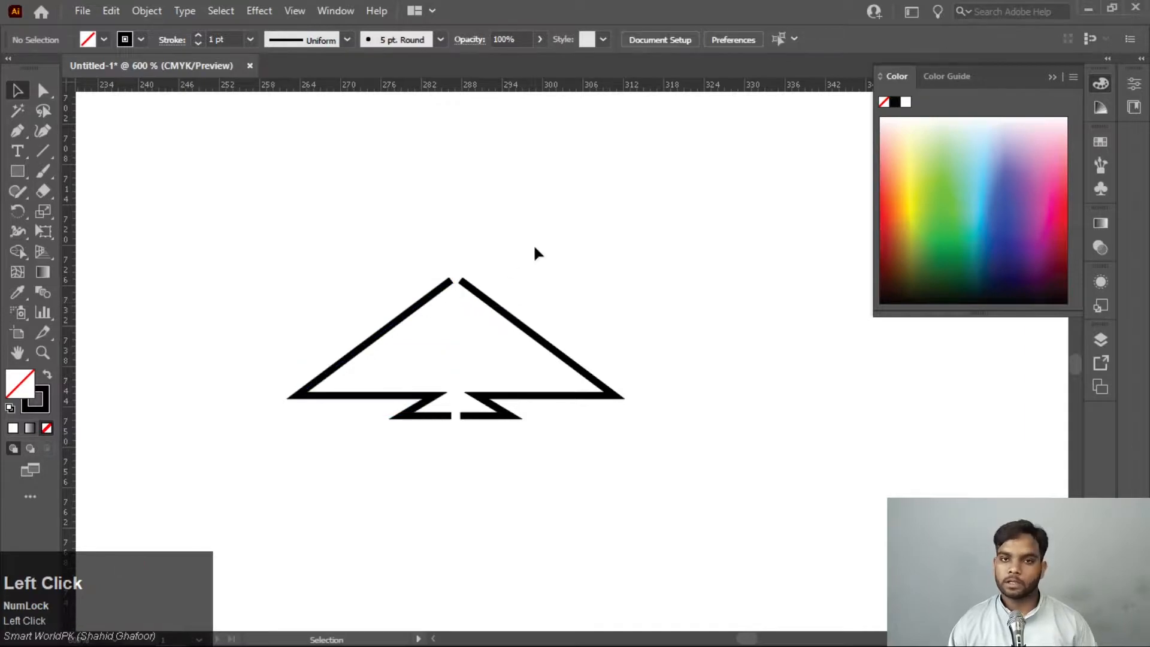
Average the two open endpoints at the apex of the halves on both axes and join them into one point
left_click(51, 88)
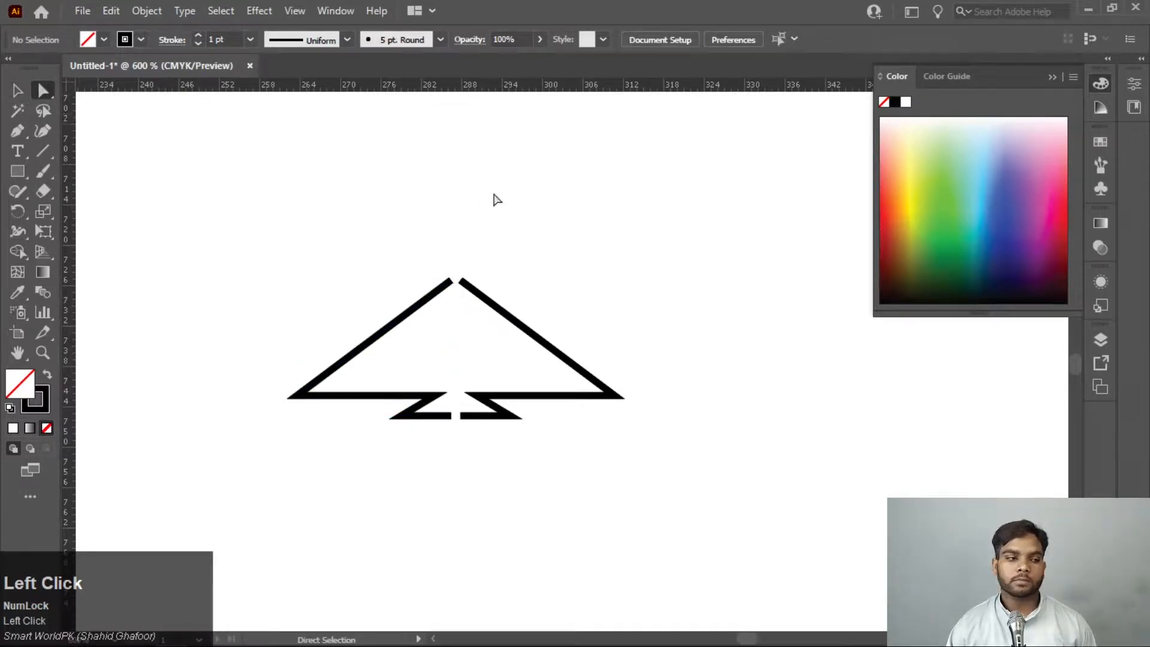
left_click_drag(682, 228, 334, 329)
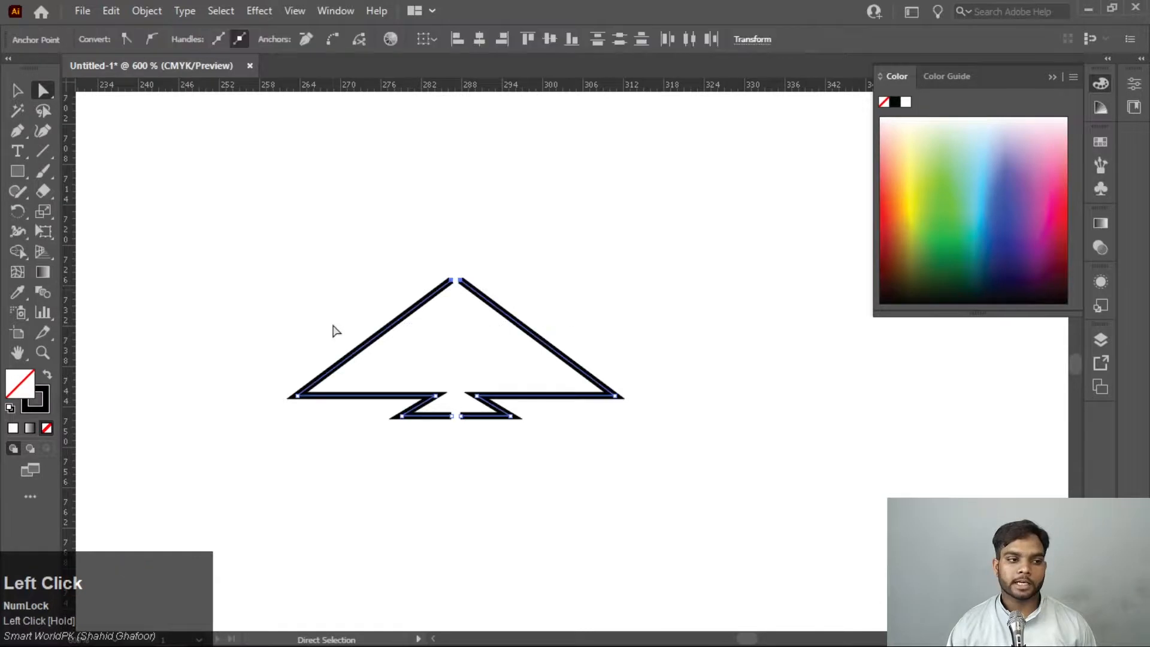
right_click(448, 282)
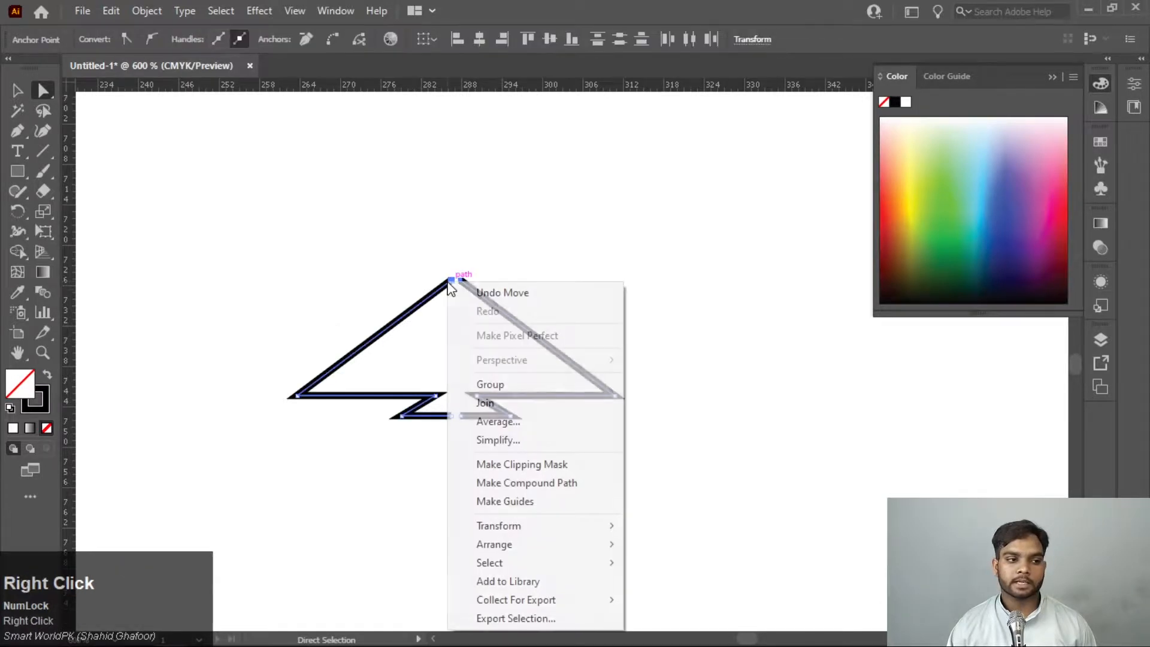
left_click(505, 423)
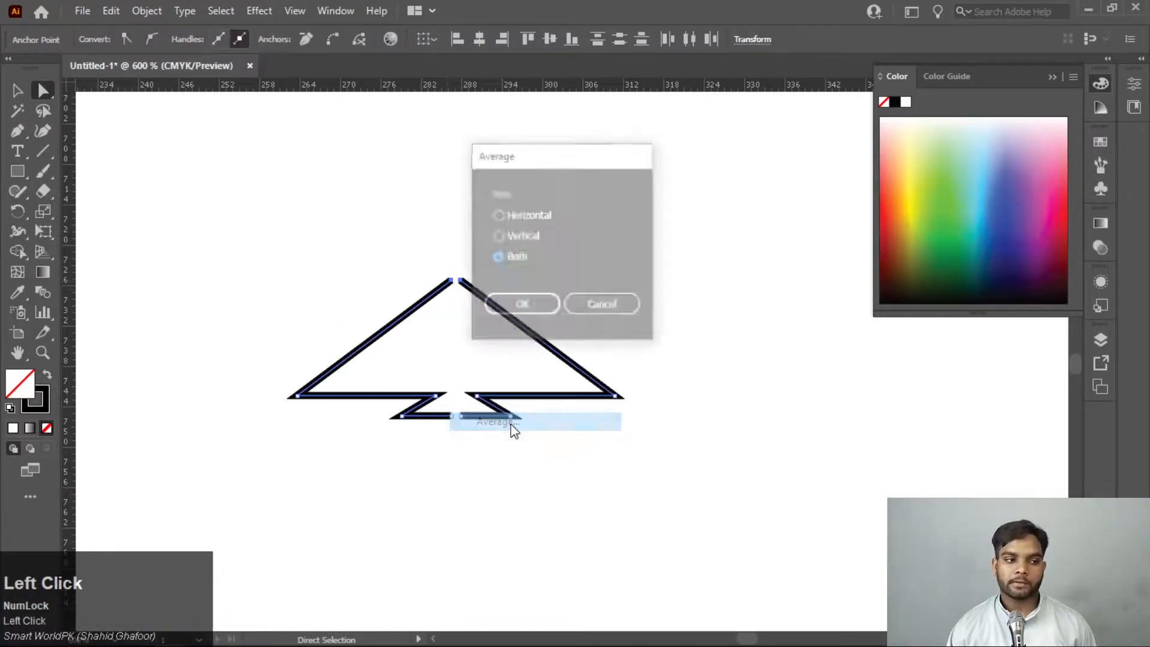
left_click(523, 308)
left_click(548, 212)
left_click_drag(548, 211, 423, 326)
right_click(462, 291)
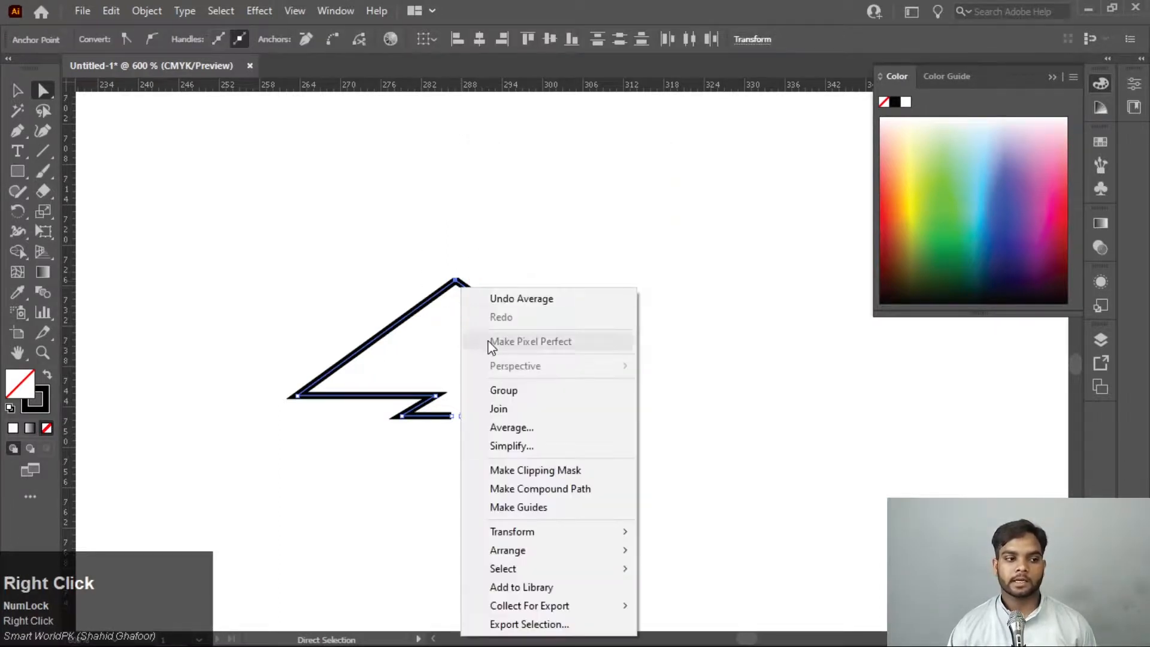
left_click(498, 409)
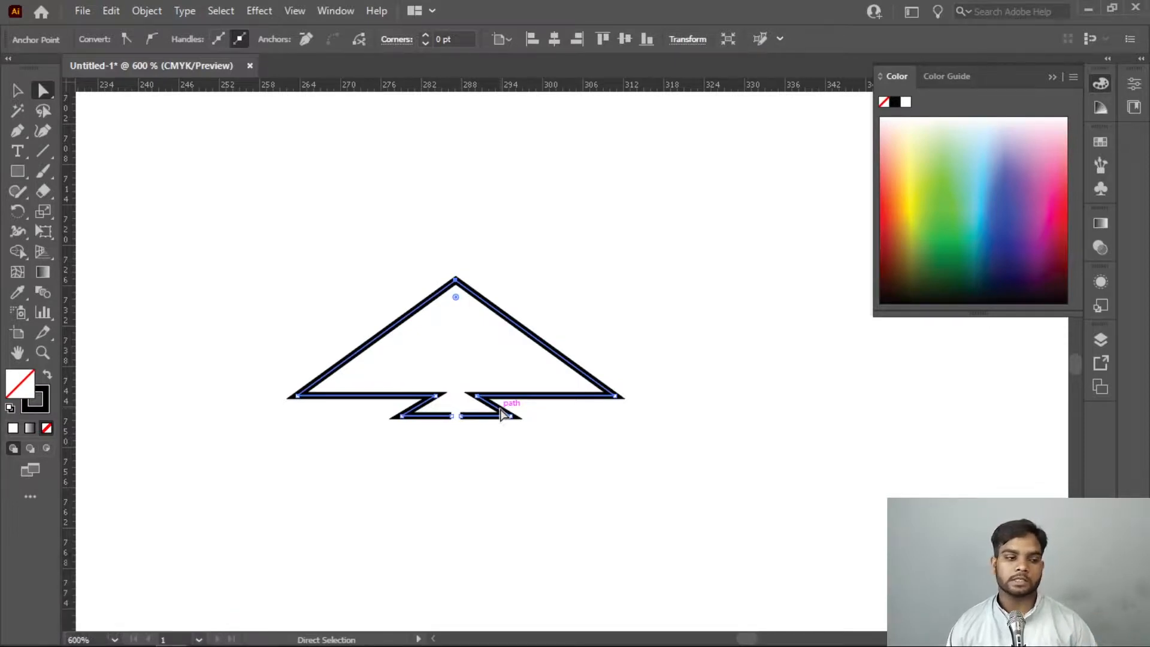
Average the two open endpoints at the base of the shape on both axes and join them to close the path
left_click(465, 450)
left_click_drag(475, 437, 445, 414)
right_click(452, 426)
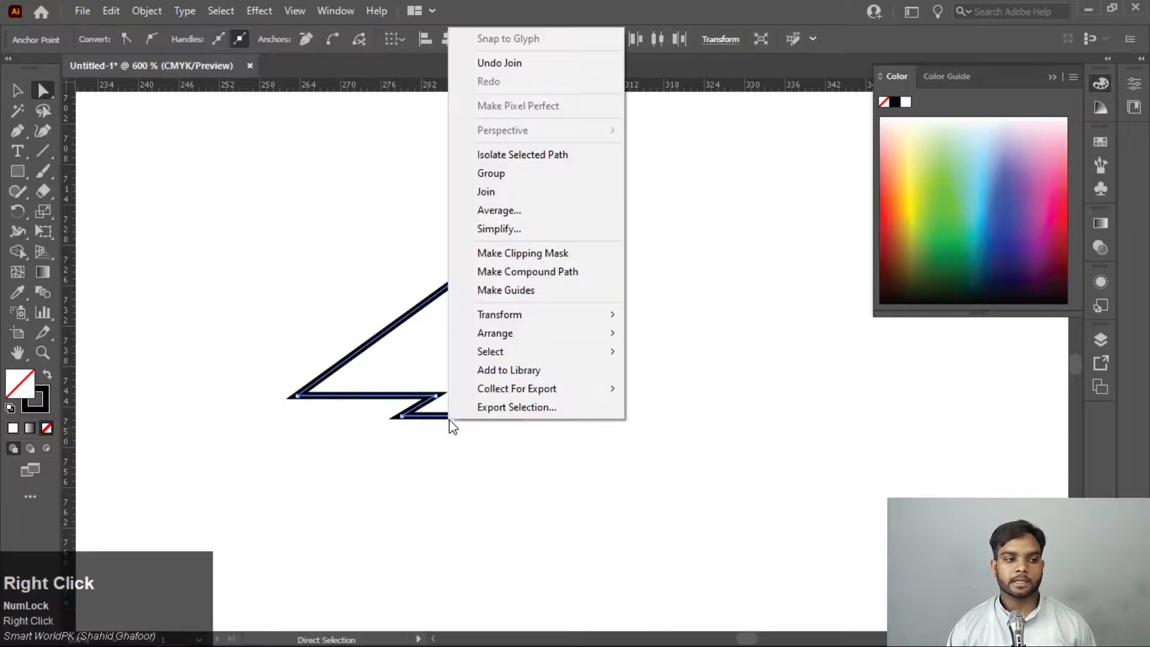
left_click(503, 217)
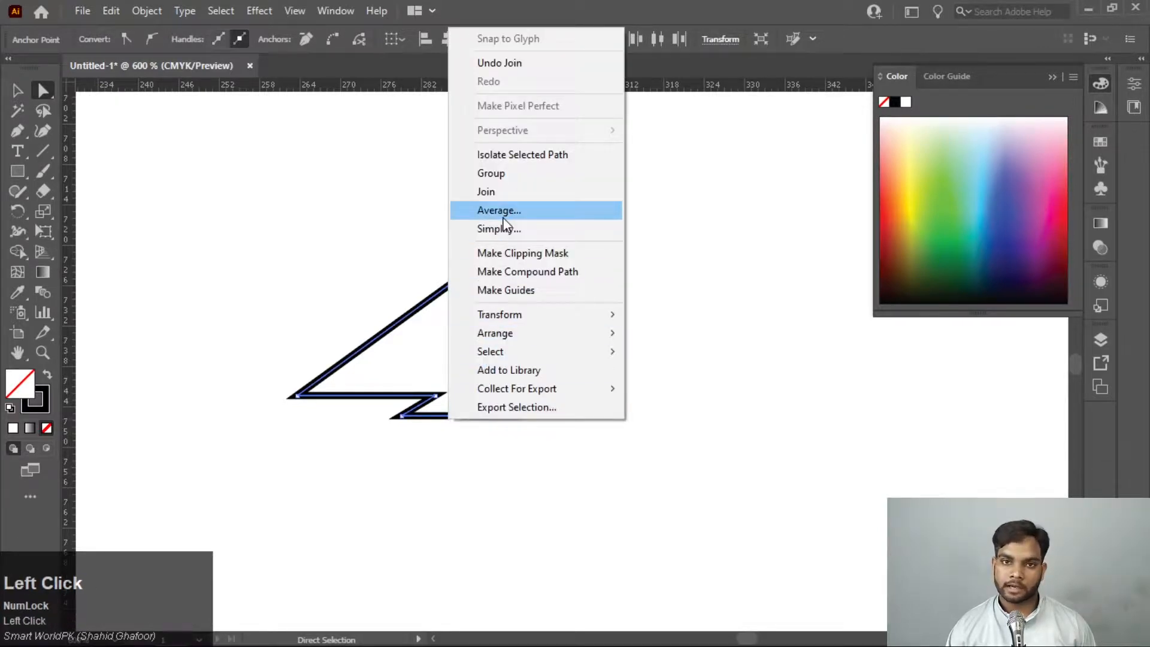
left_click(533, 307)
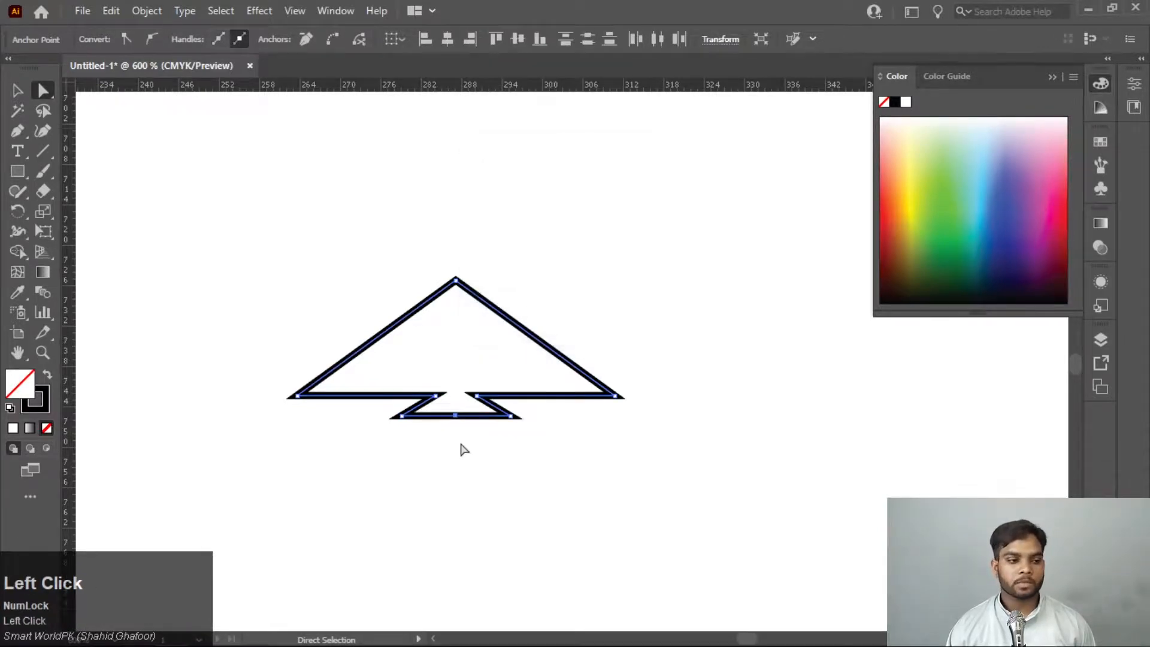
right_click(459, 422)
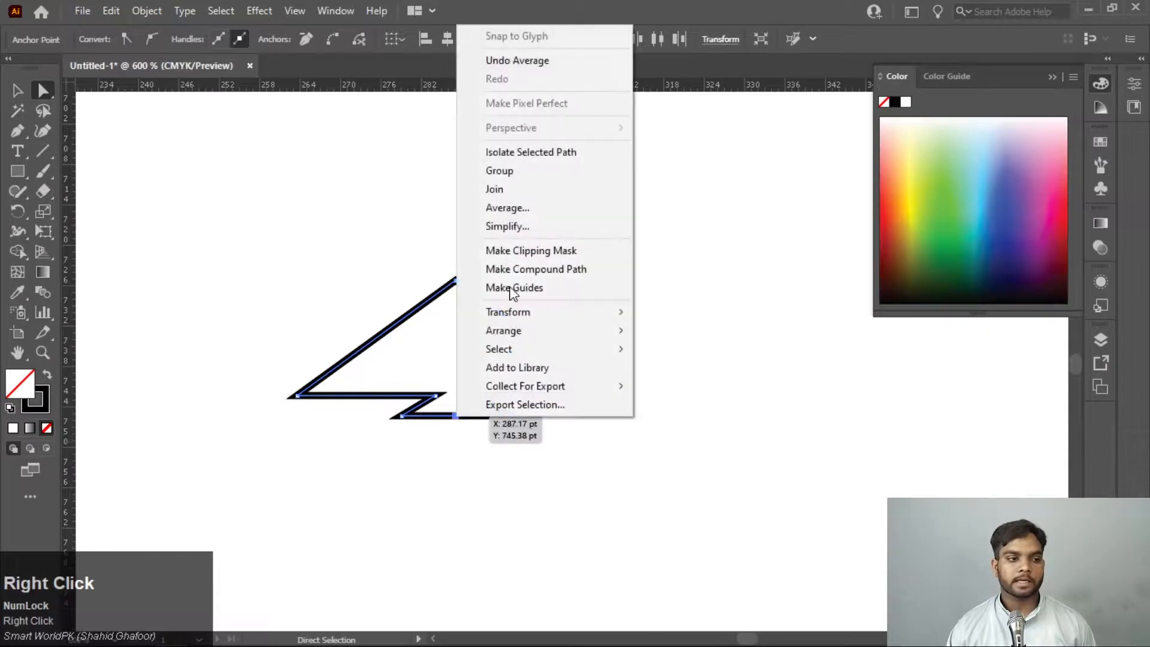
left_click(517, 208)
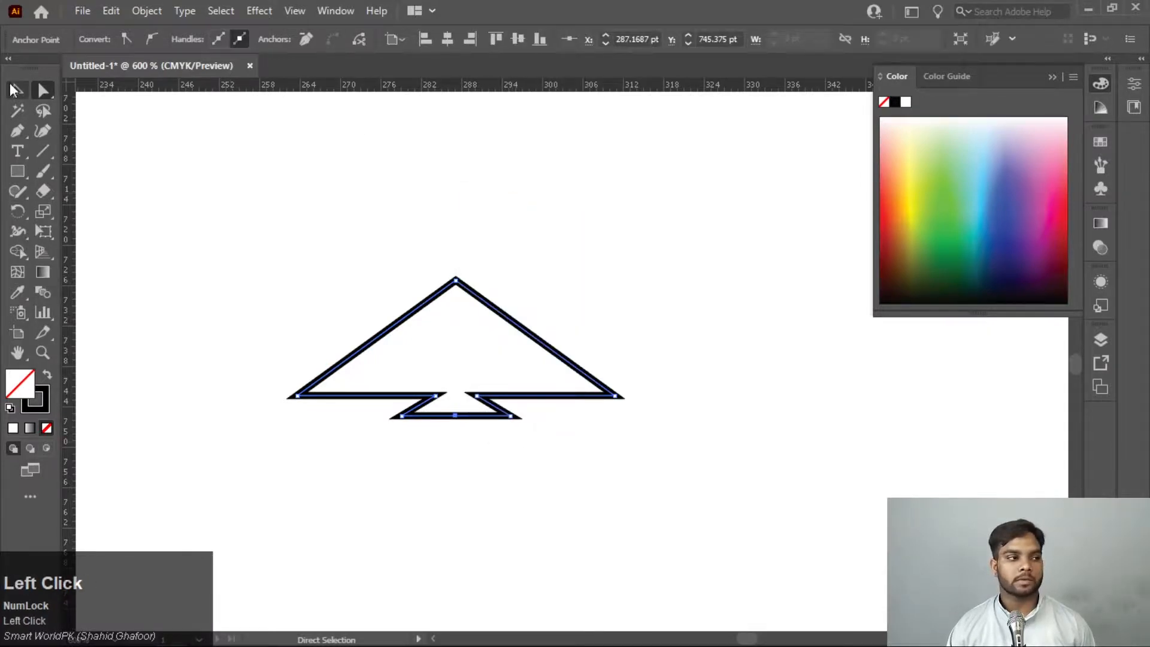
Select the whole closed shape, stretch it downward from its bottom edge to make it taller, and deselect it
key("v")
left_click(568, 352)
left_click_drag(667, 270, 367, 503)
left_click_drag(455, 418, 444, 580)
scroll(759, 419, "down", 2)
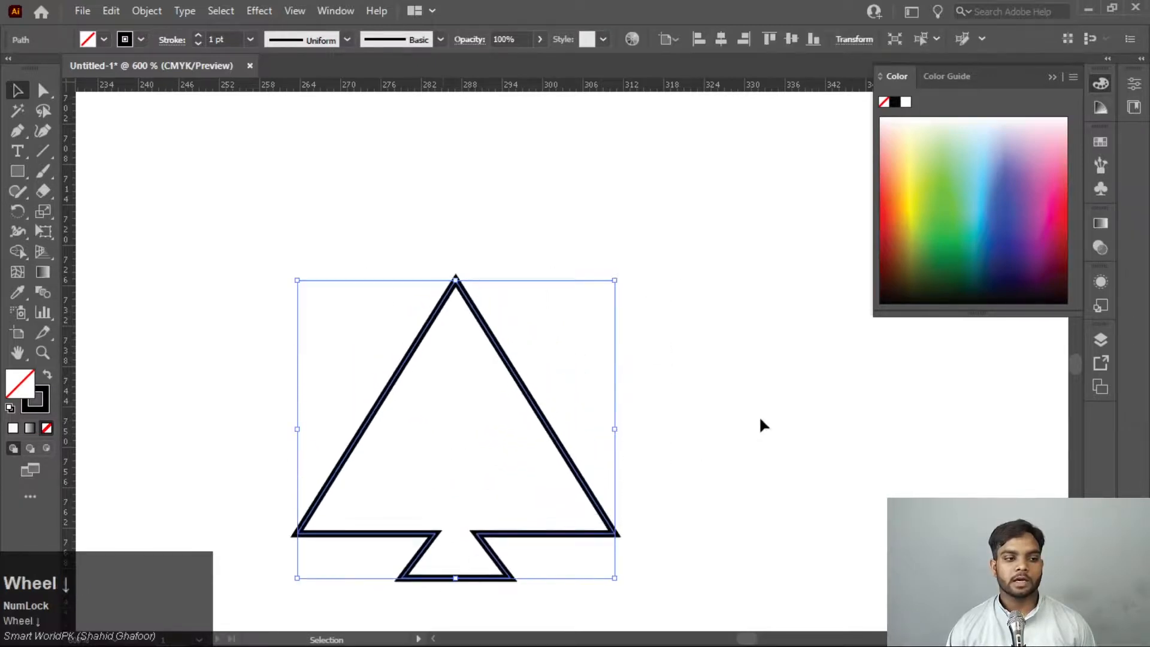
left_click(745, 412)
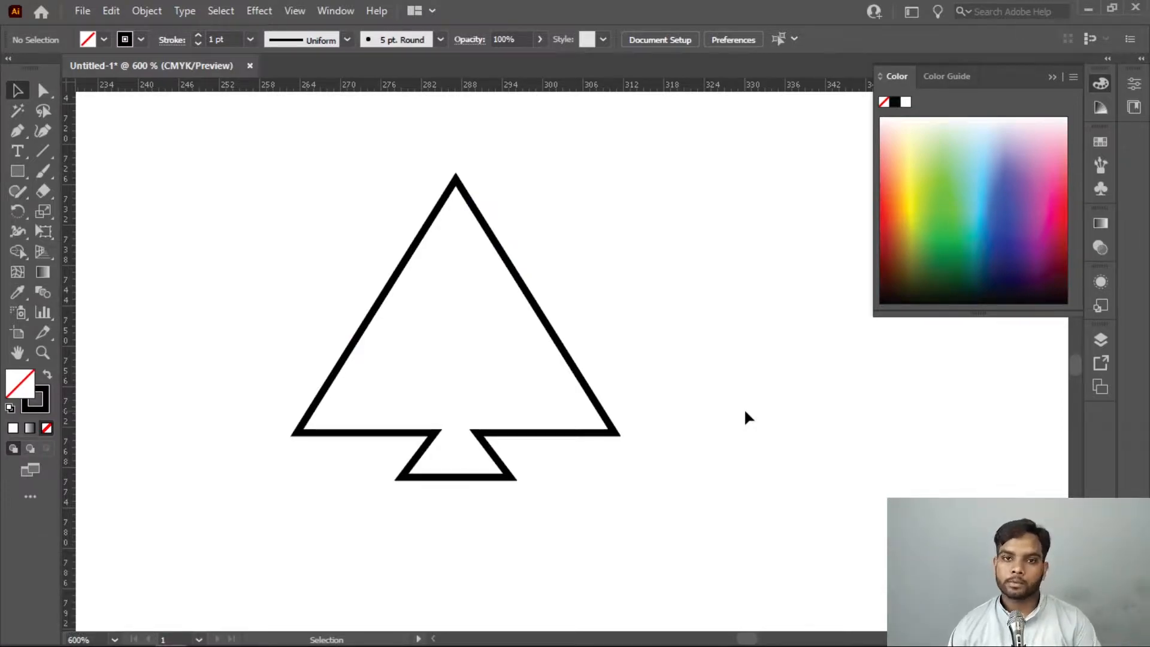
Reset the spade-like shape to the default fill and stroke, and set its fill to bright red
key("ctrl+a")
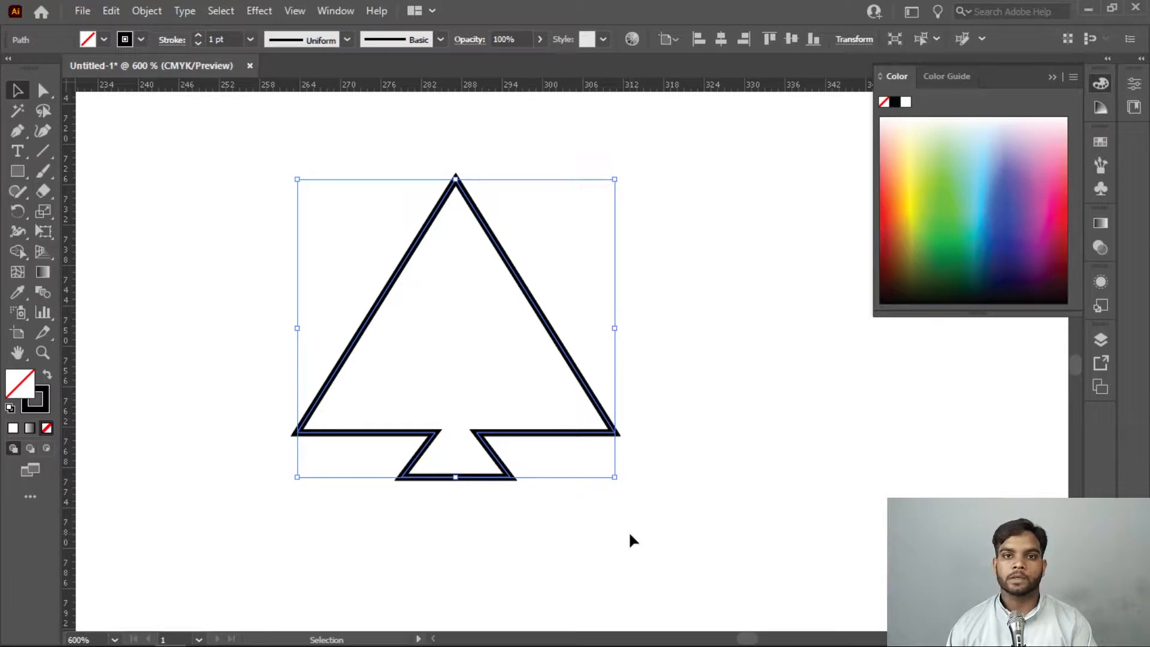
left_click(10, 409)
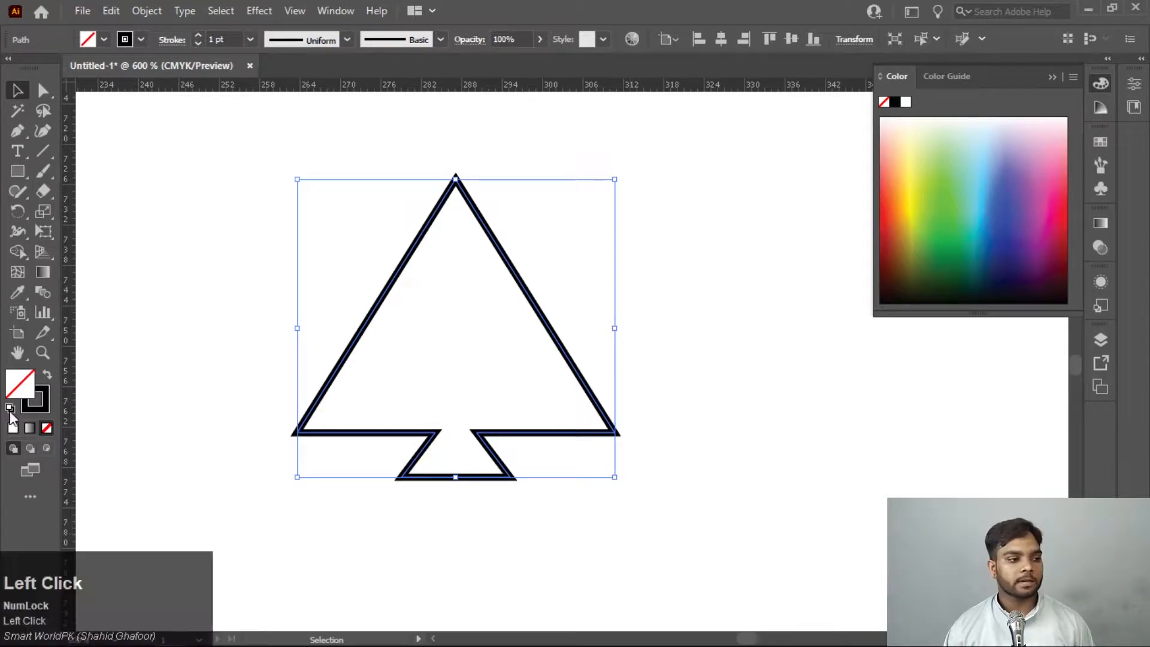
double_click(17, 386)
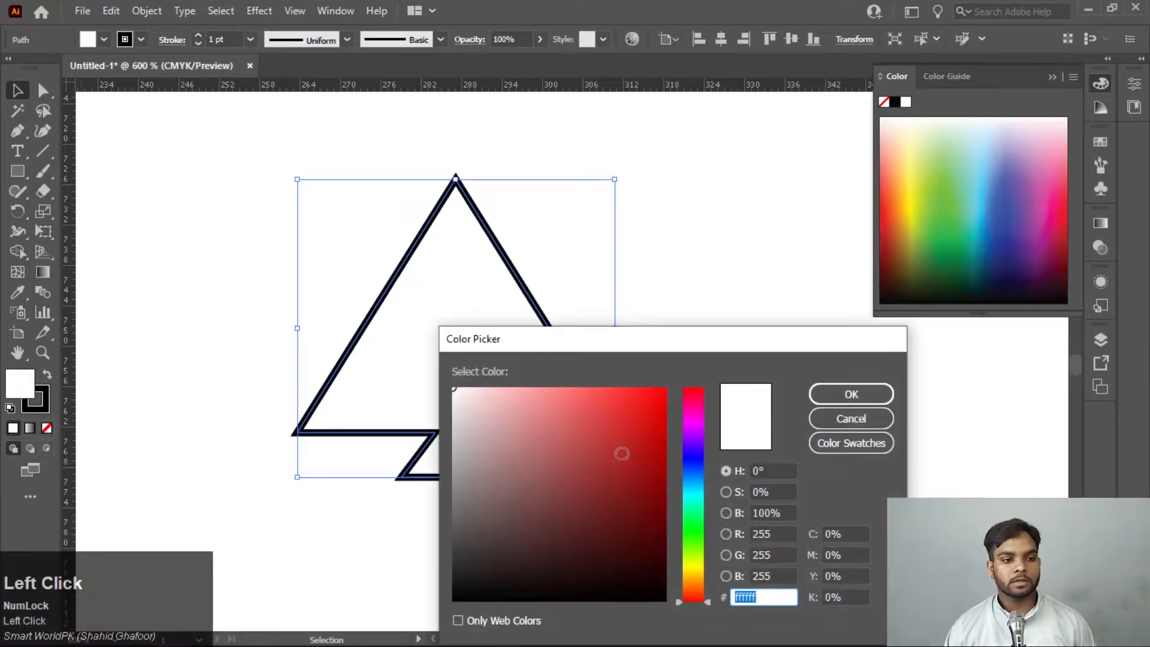
left_click(662, 395)
left_click(854, 397)
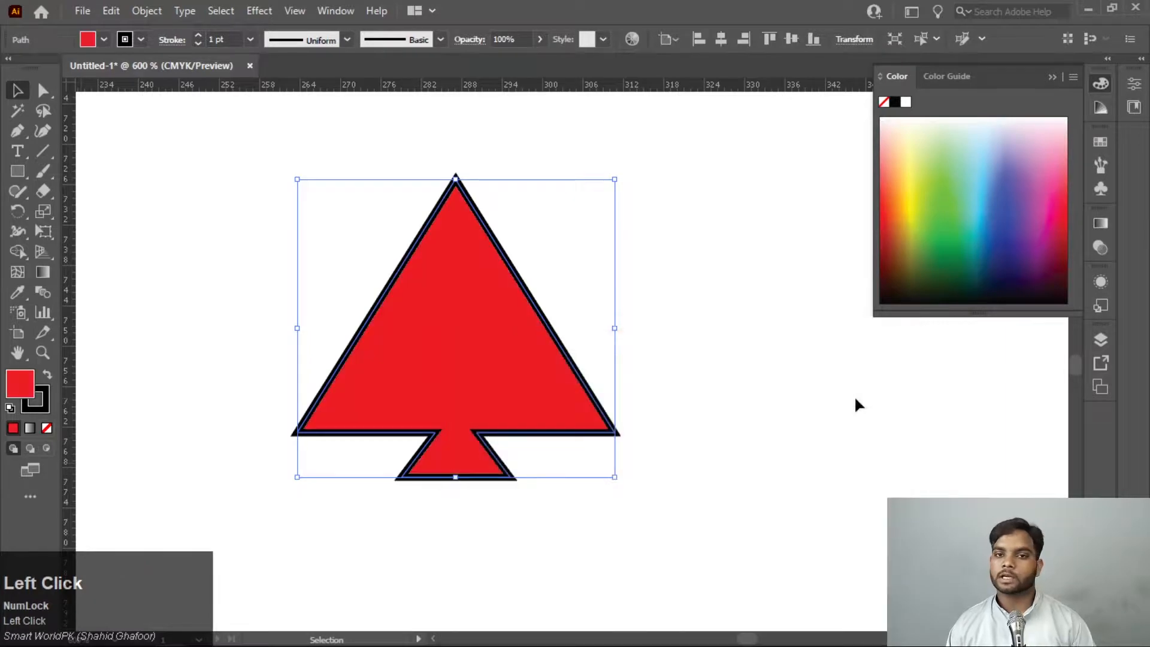
Draw a closed freeform shape with smooth curved segments below the red shape using the Pen tool
scroll(855, 399, "down", 5)
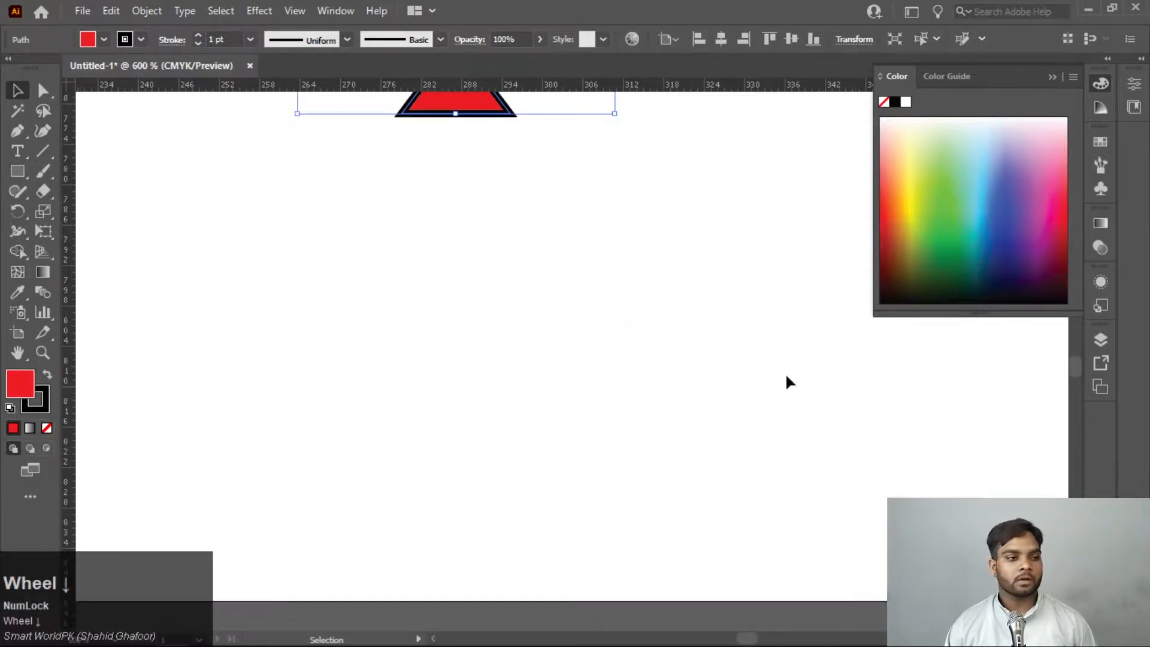
left_click(17, 130)
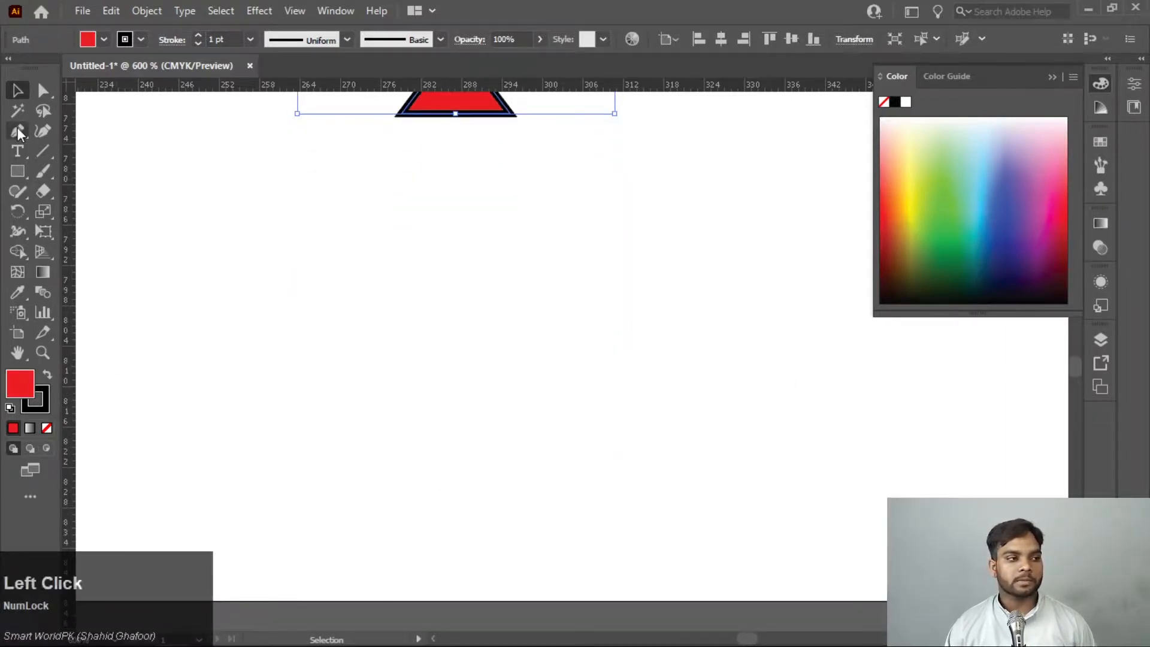
left_click(226, 403)
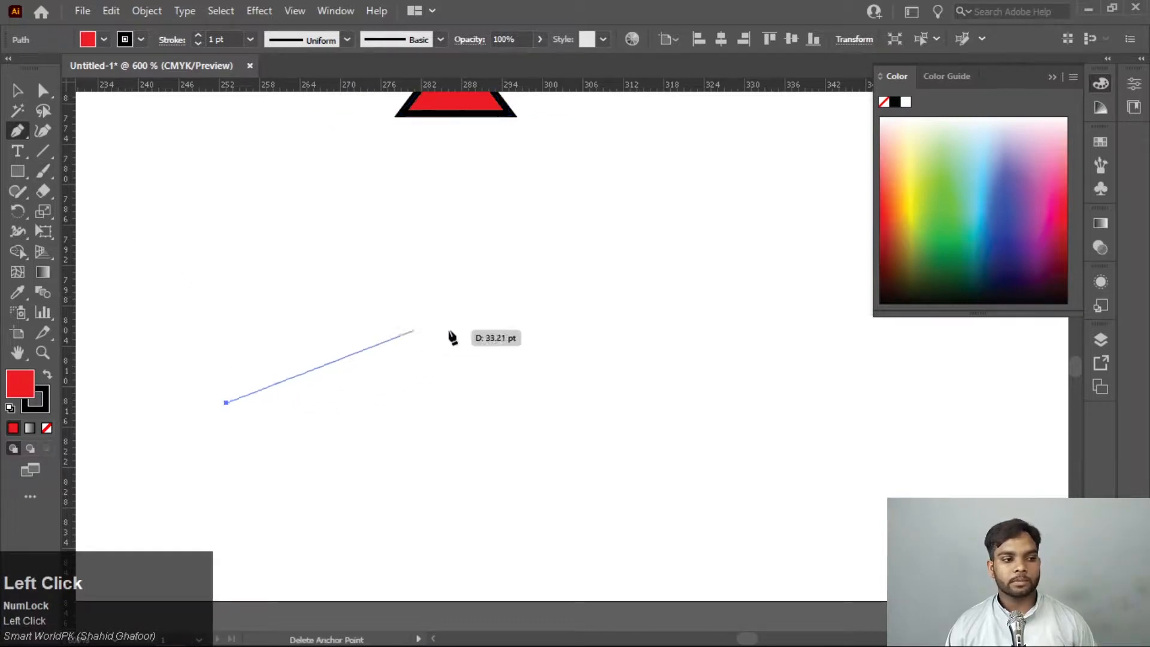
left_click_drag(456, 330, 586, 428)
left_click_drag(767, 456, 769, 319)
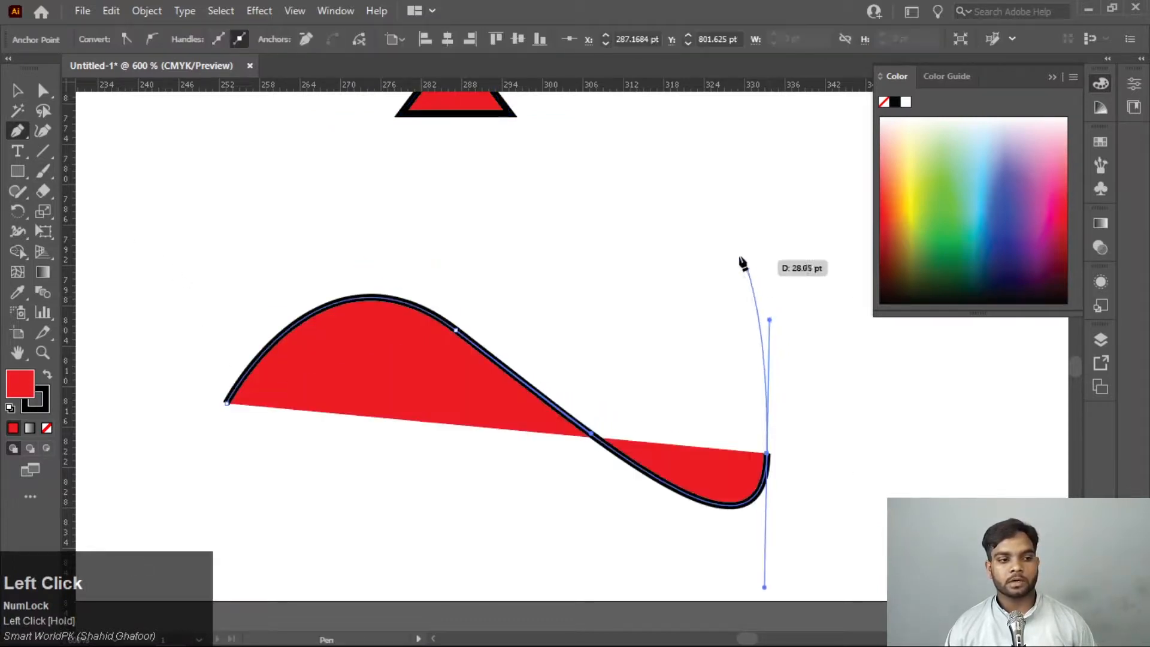
left_click_drag(721, 240, 418, 218)
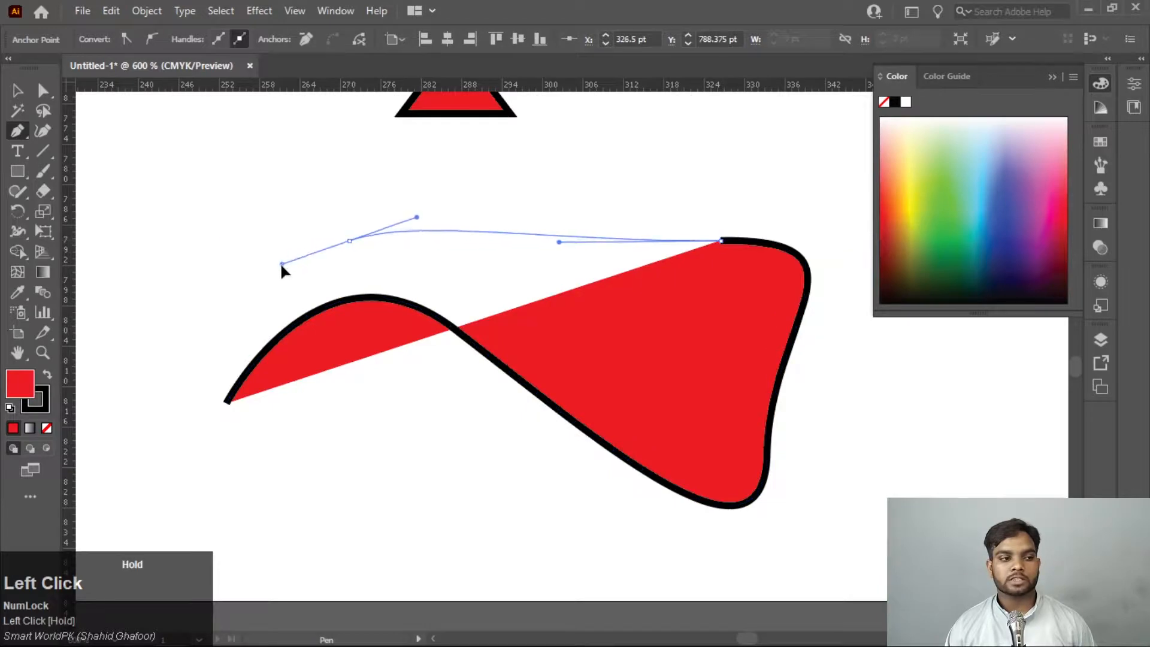
mouse_move(226, 402)
left_mouse_down()
mouse_move(246, 336)
mouse_move(231, 408)
mouse_move(223, 399)
left_mouse_up()
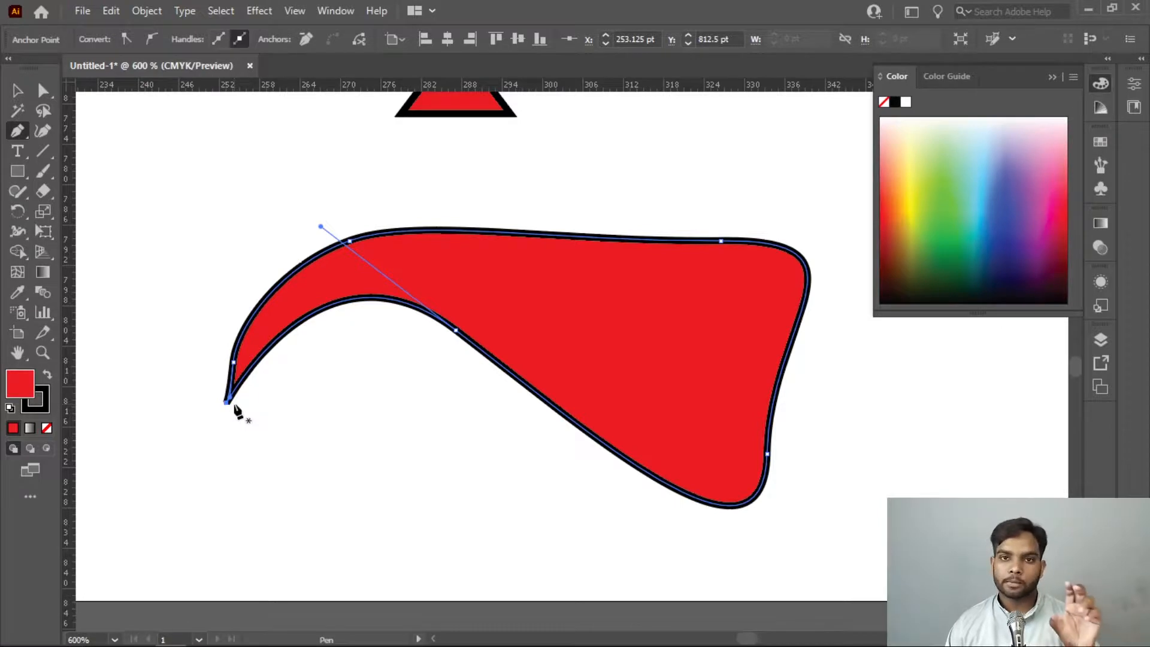
Set the curved shape's fill to None, and delete all artwork from the canvas
left_click(19, 394)
left_click(46, 427)
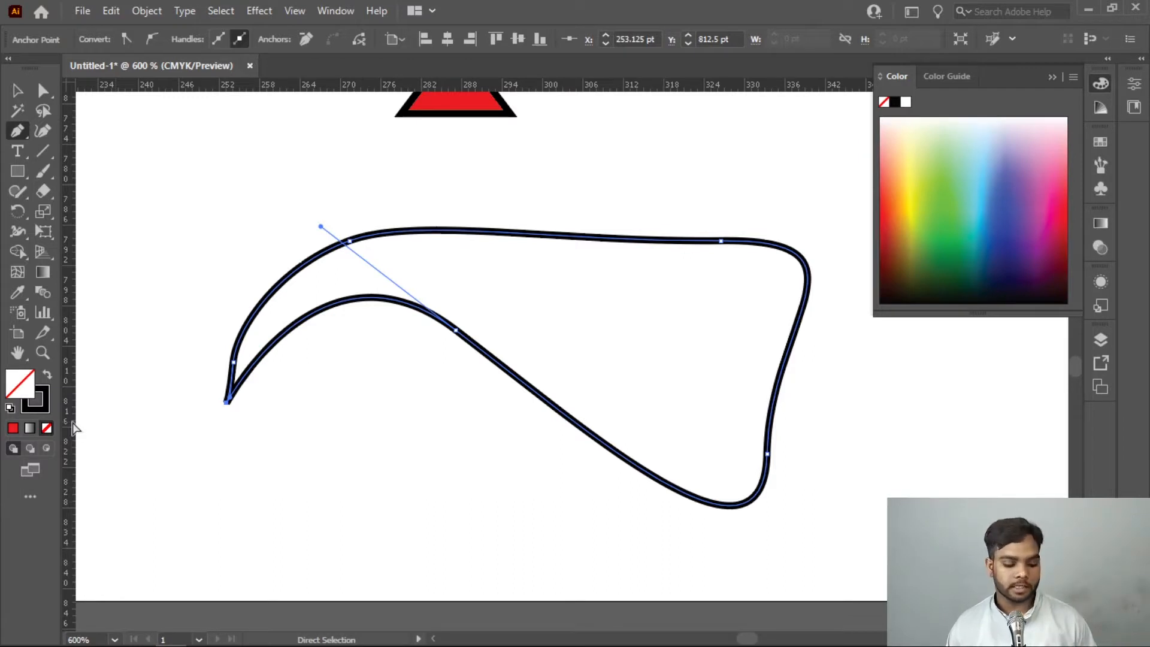
key("ctrl")
key("ctrl+a")
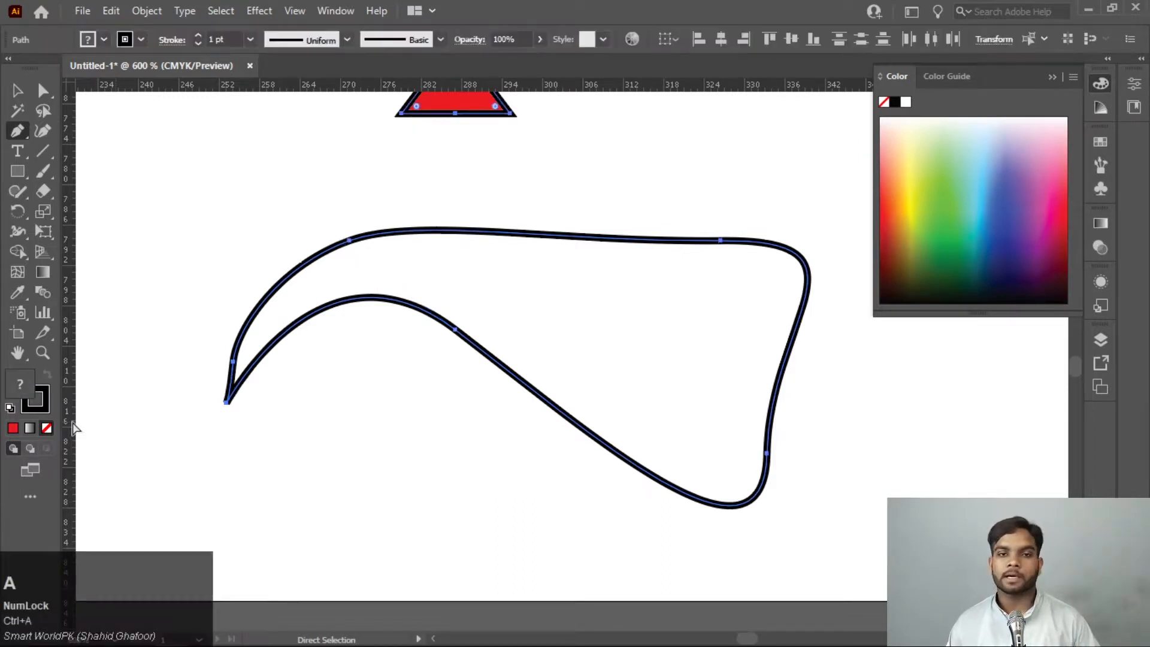
key("Delete")
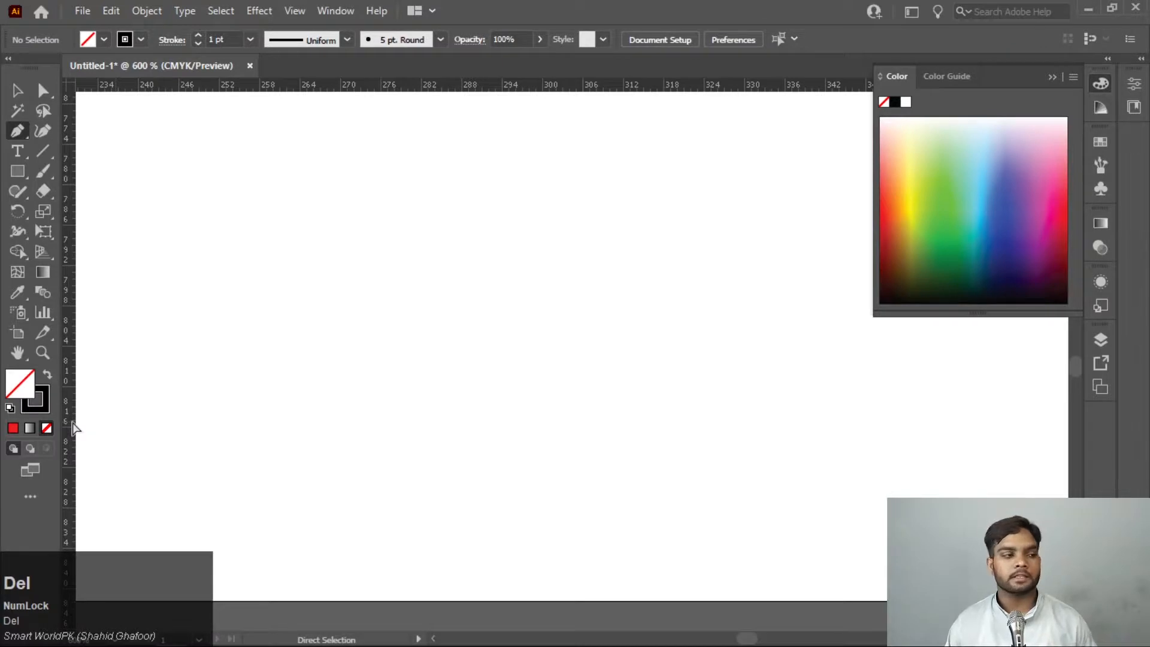
Draw an open path with a horizontal straight segment about 38 pt long followed by a U-shaped curve using the Pen tool
left_click(1052, 77)
left_click(130, 168)
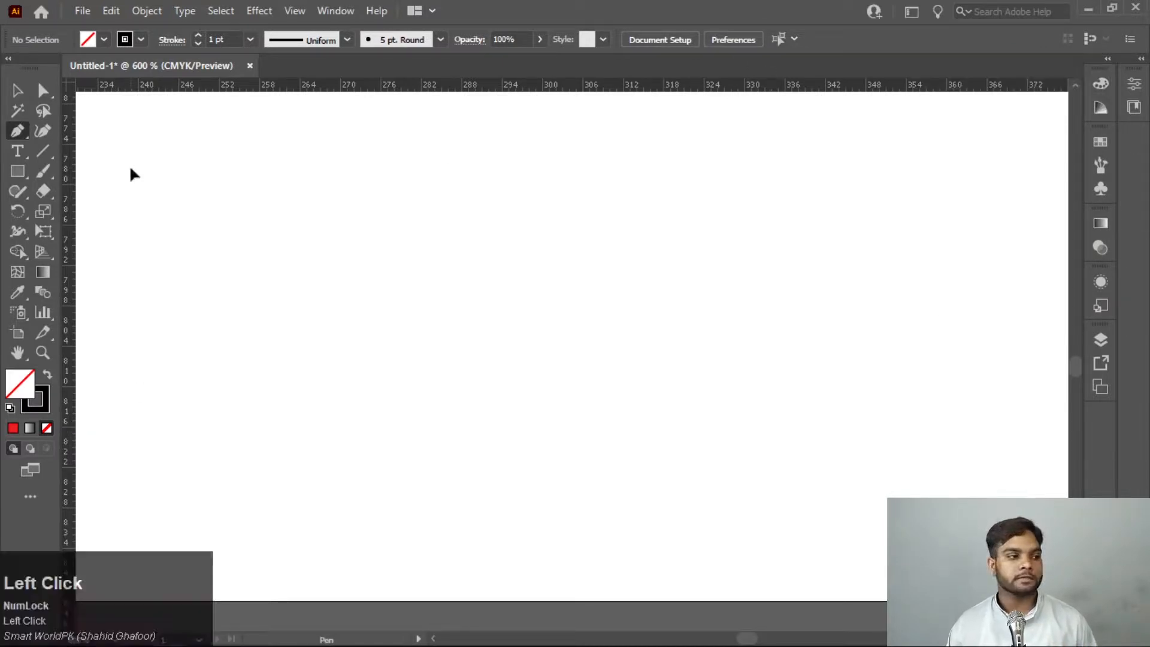
left_click_drag(322, 168, 497, 282)
key("ctrl+z")
left_click(389, 171, "shift")
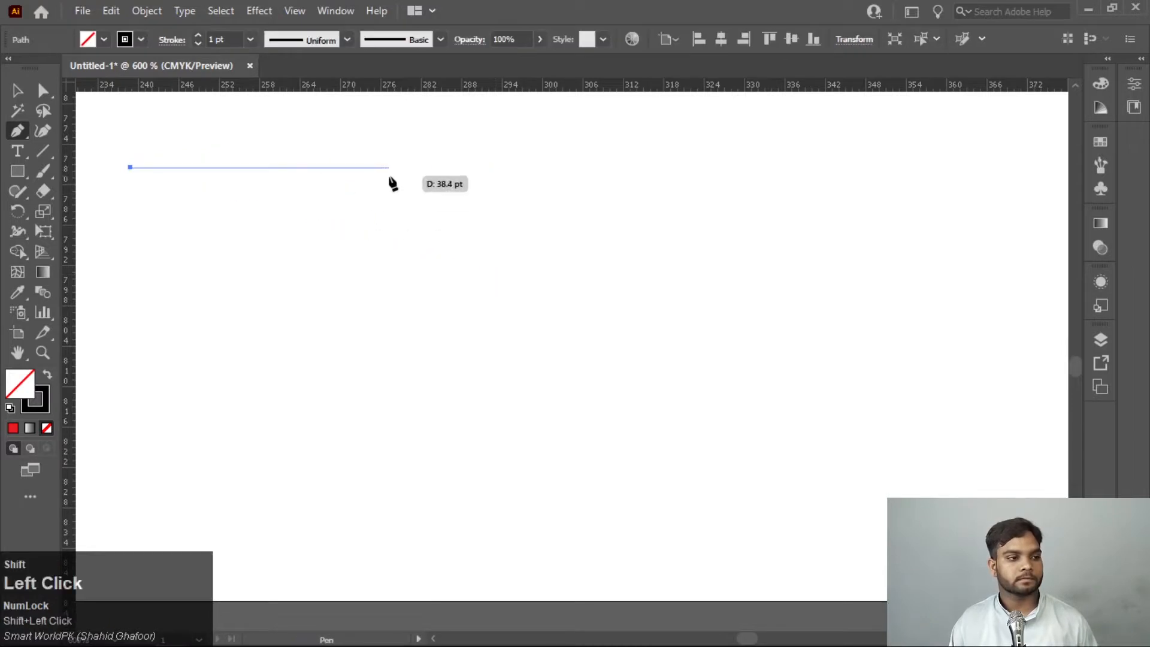
left_click_drag(513, 271, 677, 150)
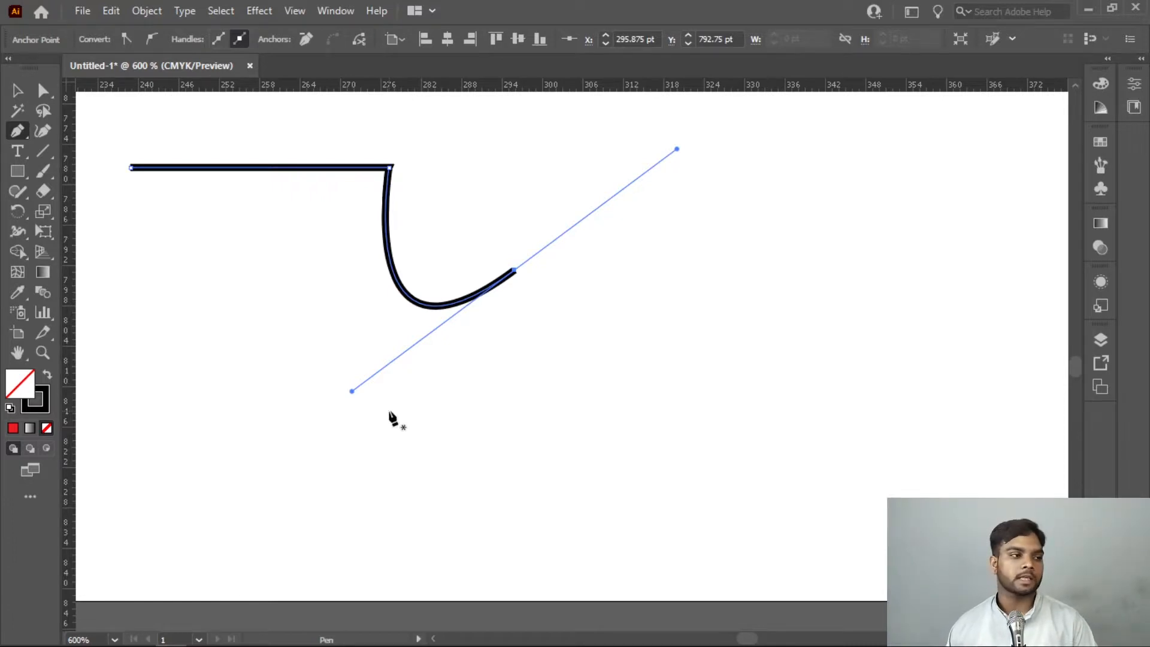
Remove the end anchor's outgoing handle, then continue the path with a curved segment back toward the corner and on to its start point
left_click(22, 137)
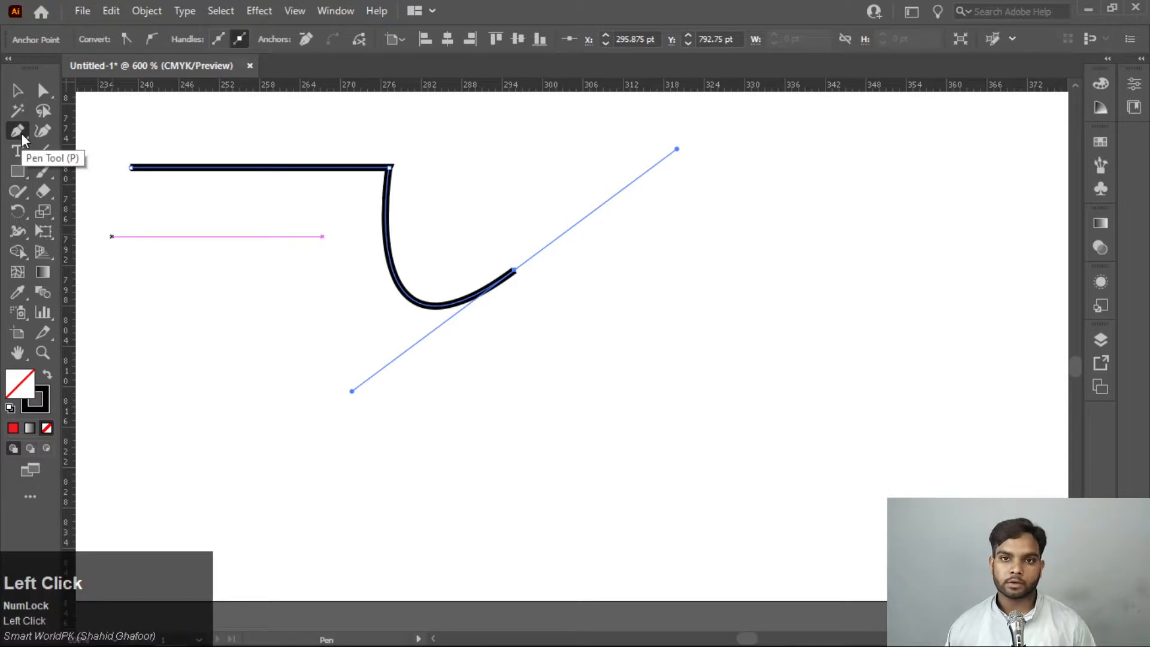
left_click(514, 271)
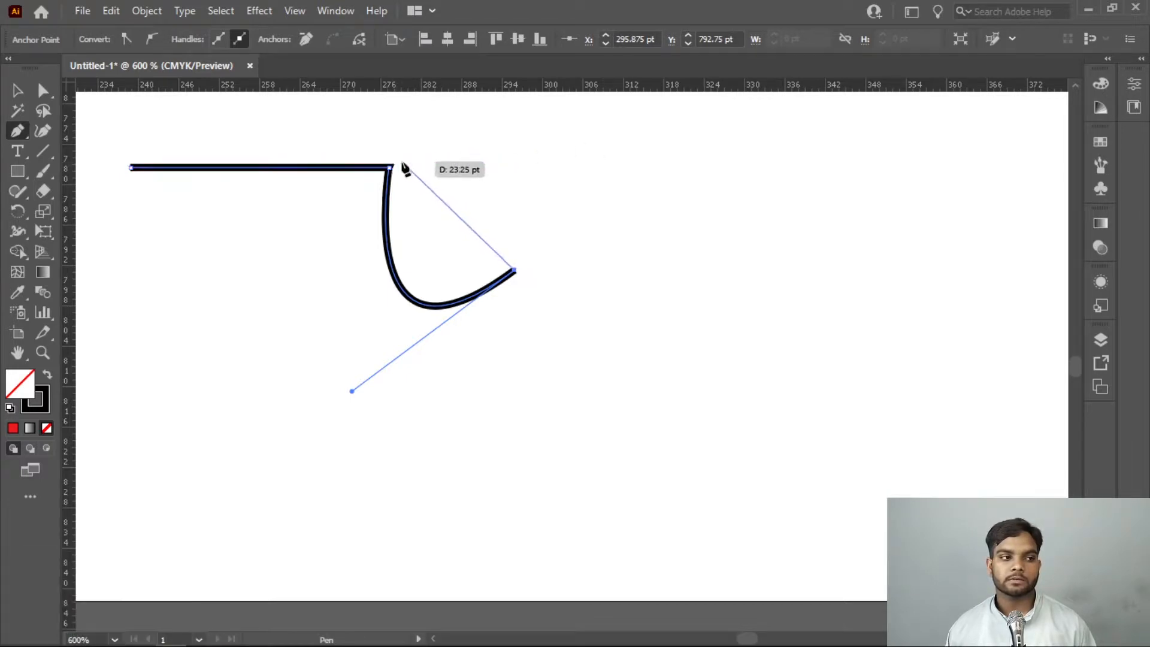
left_click_drag(402, 161, 269, 176)
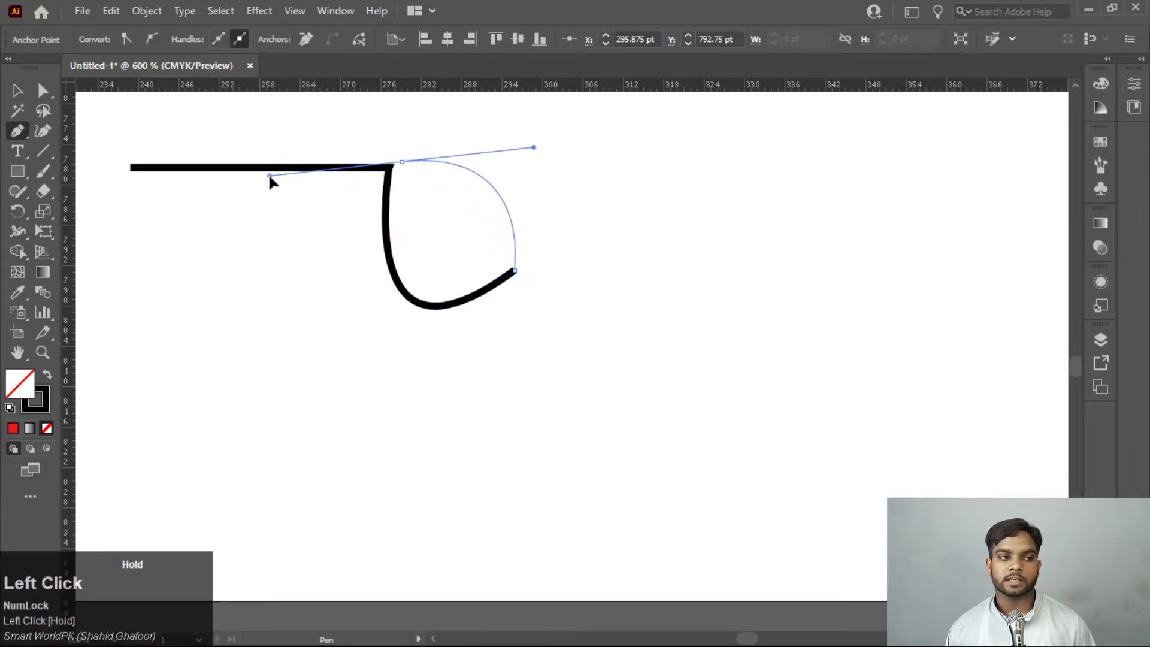
left_click(130, 167)
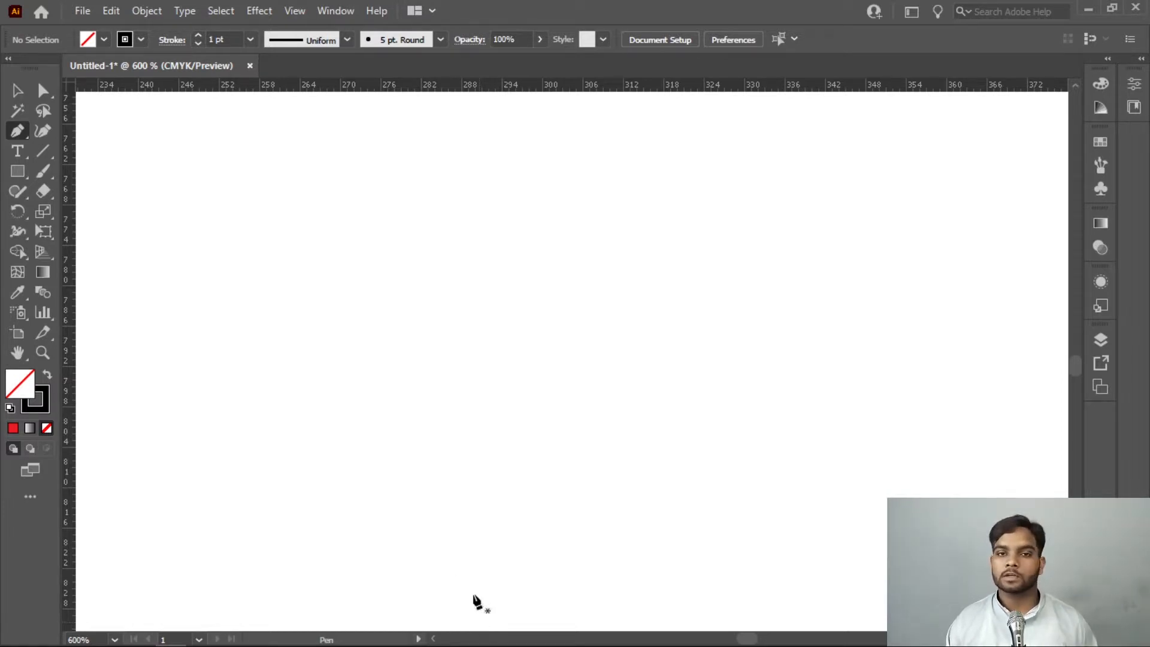
Draw a wavy open path of smooth curved segments across the empty canvas with the Pen tool
left_click(126, 357)
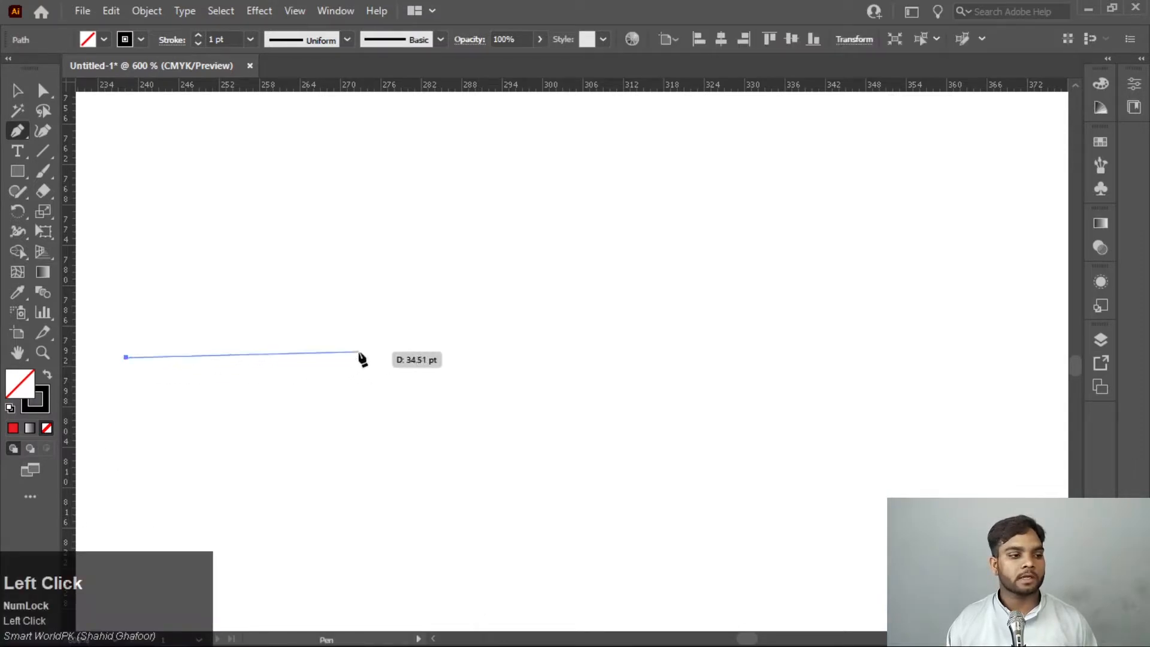
left_click_drag(360, 353, 425, 449)
left_click_drag(619, 399, 653, 253)
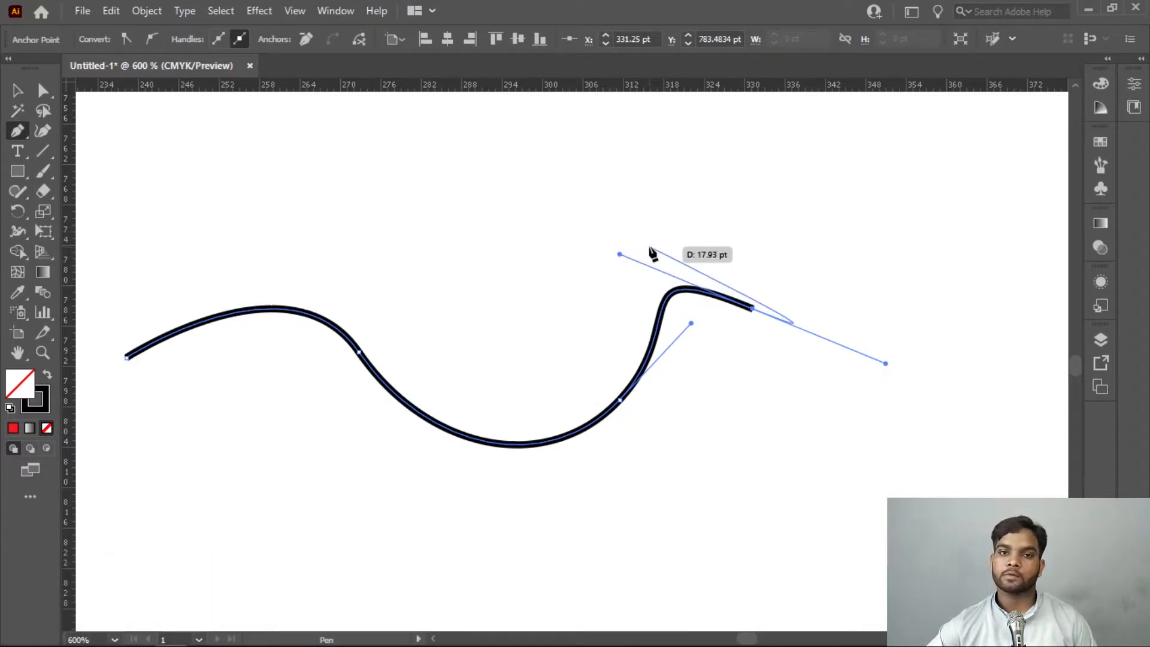
Adjust the last segment's two direction handles independently to form a sharp corner and a rounded outward curve, and end the path
key("alt")
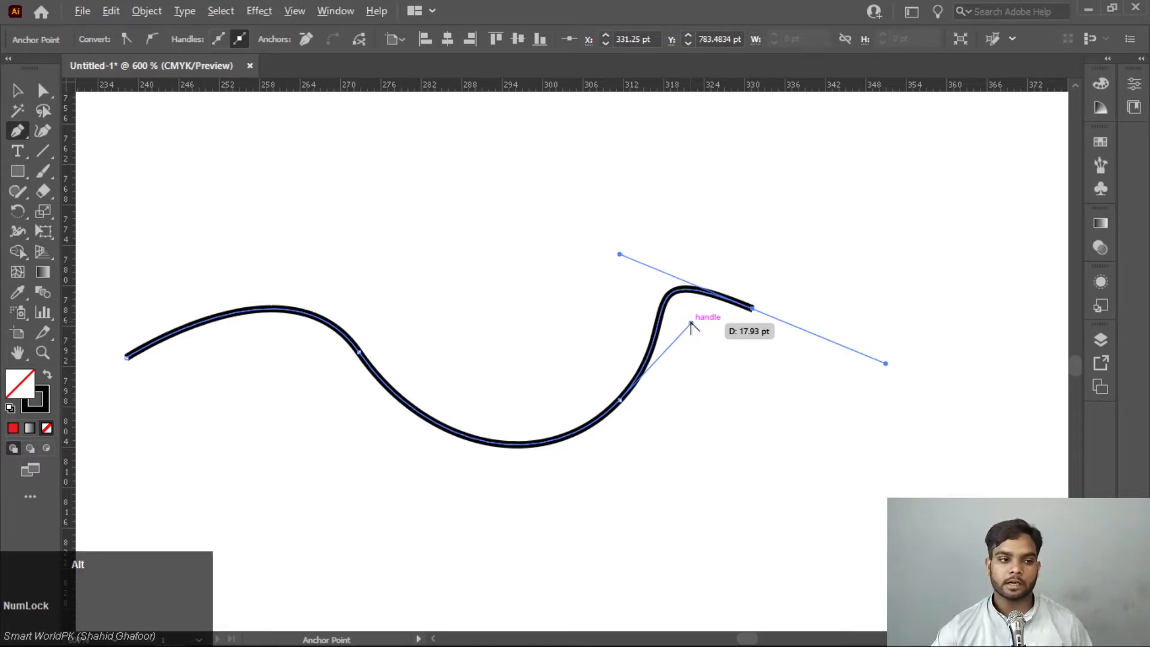
left_click_drag(691, 324, 740, 490)
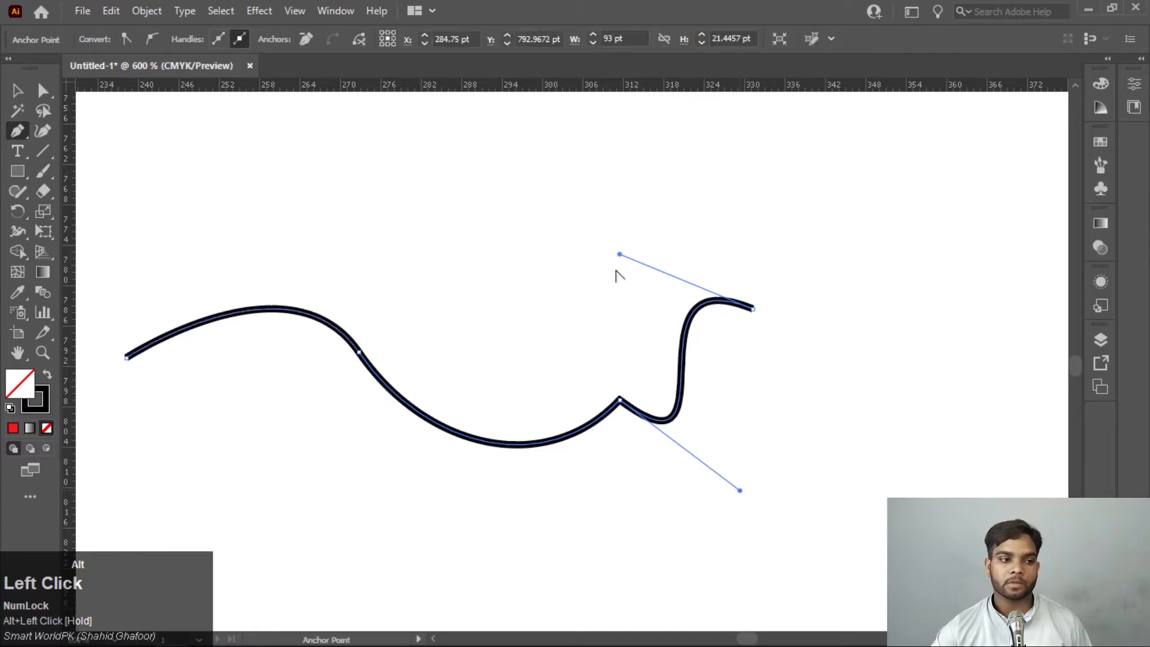
left_click_drag(621, 255, 797, 368)
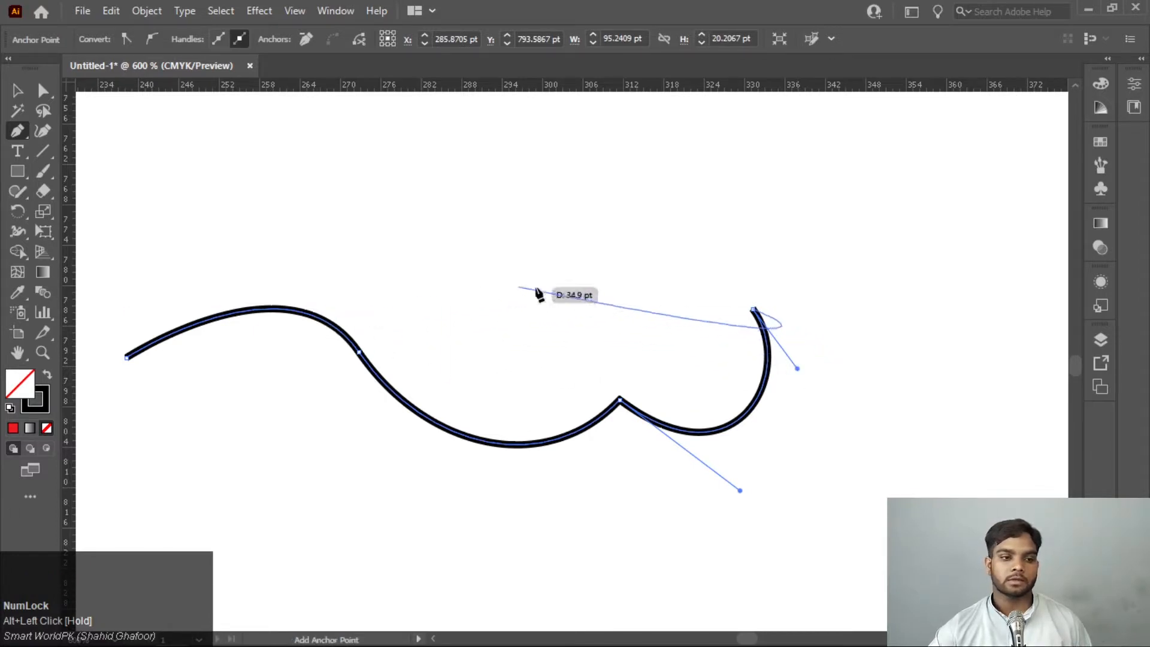
key("Escape")
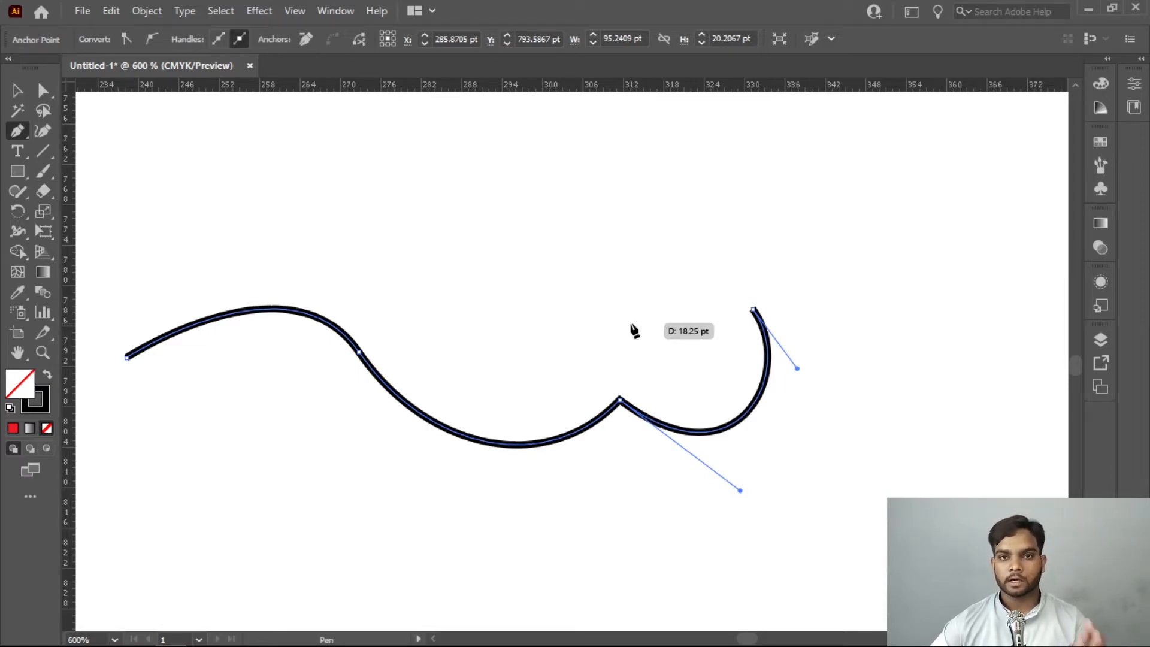
key("ctrl+z")
Place a vertical guide at about 300 pt above the wavy path, and draw the right half of a heart starting and ending on it
scroll(591, 252, "up", 4)
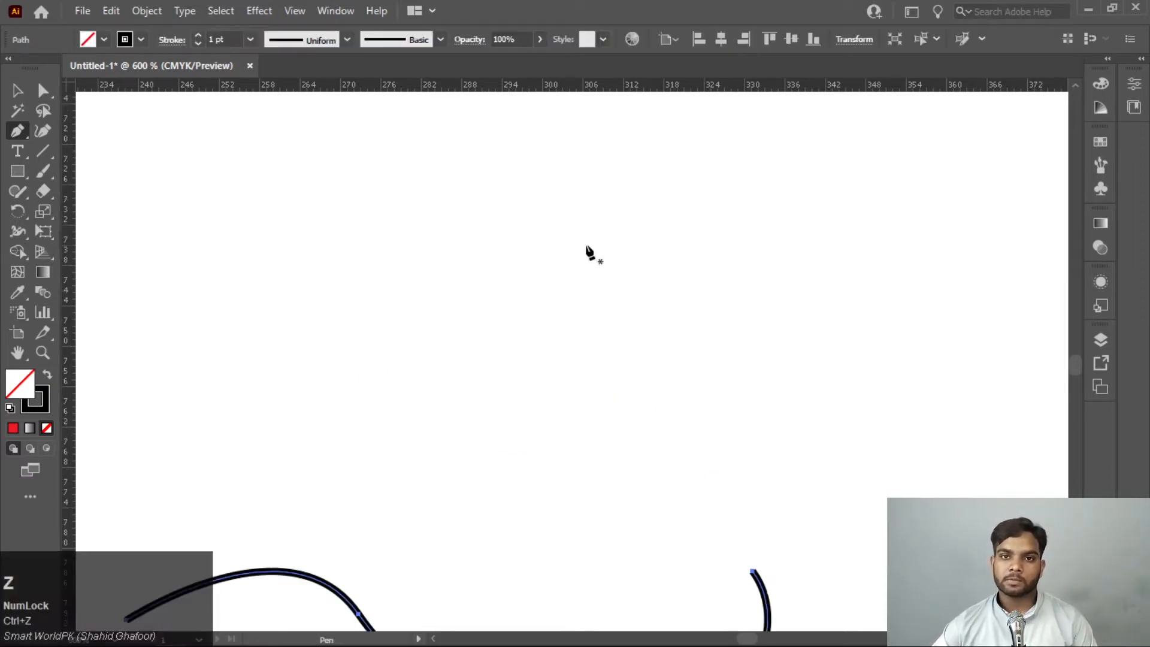
left_click_drag(72, 204, 542, 238)
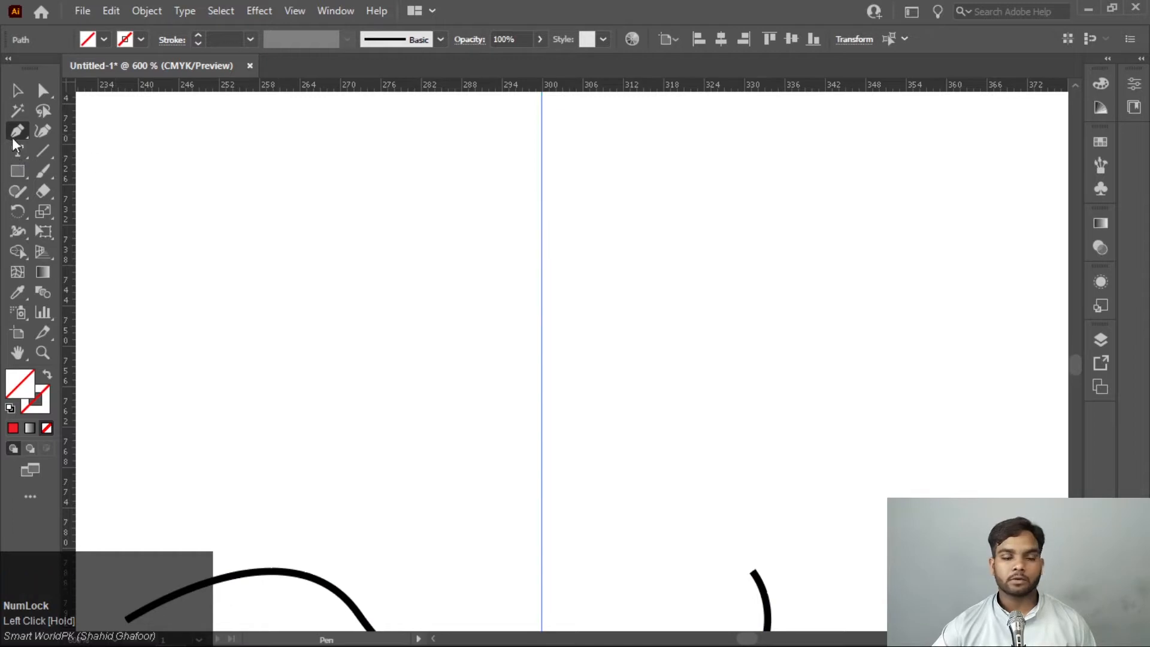
left_click(541, 197)
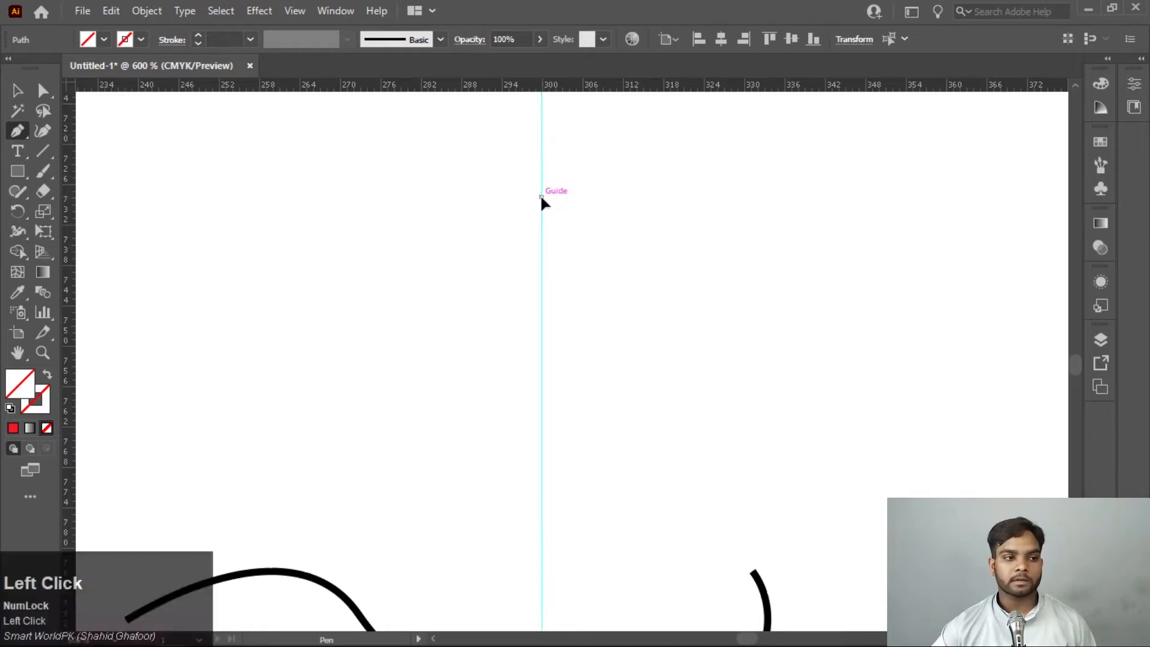
left_click_drag(687, 196, 766, 323)
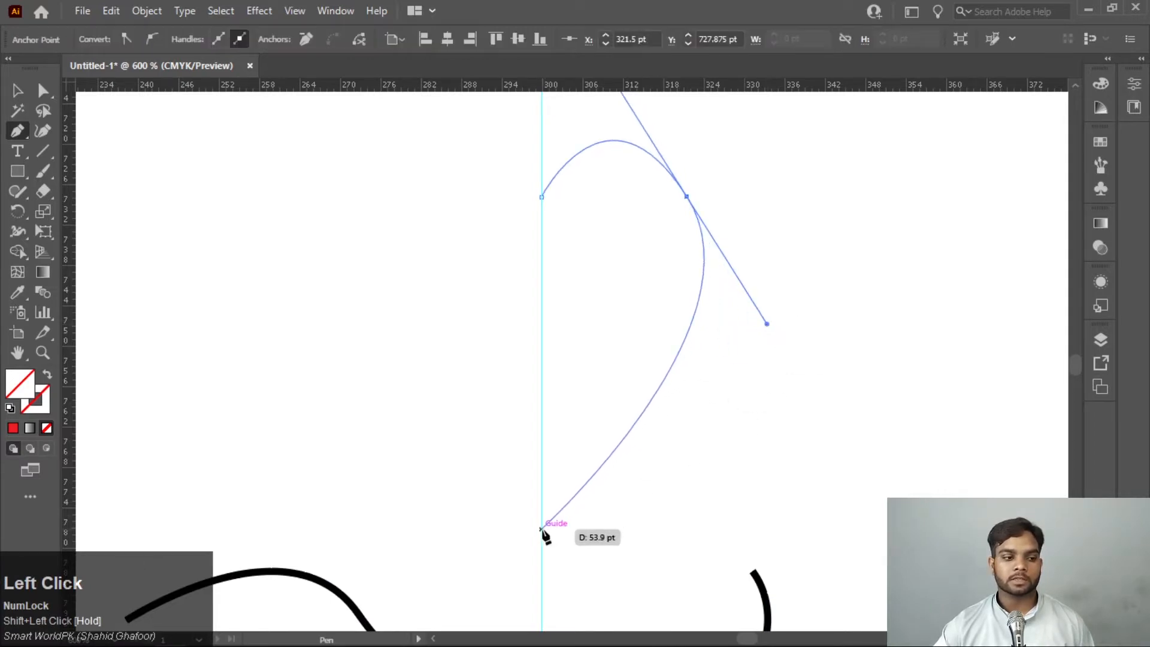
left_click(541, 529)
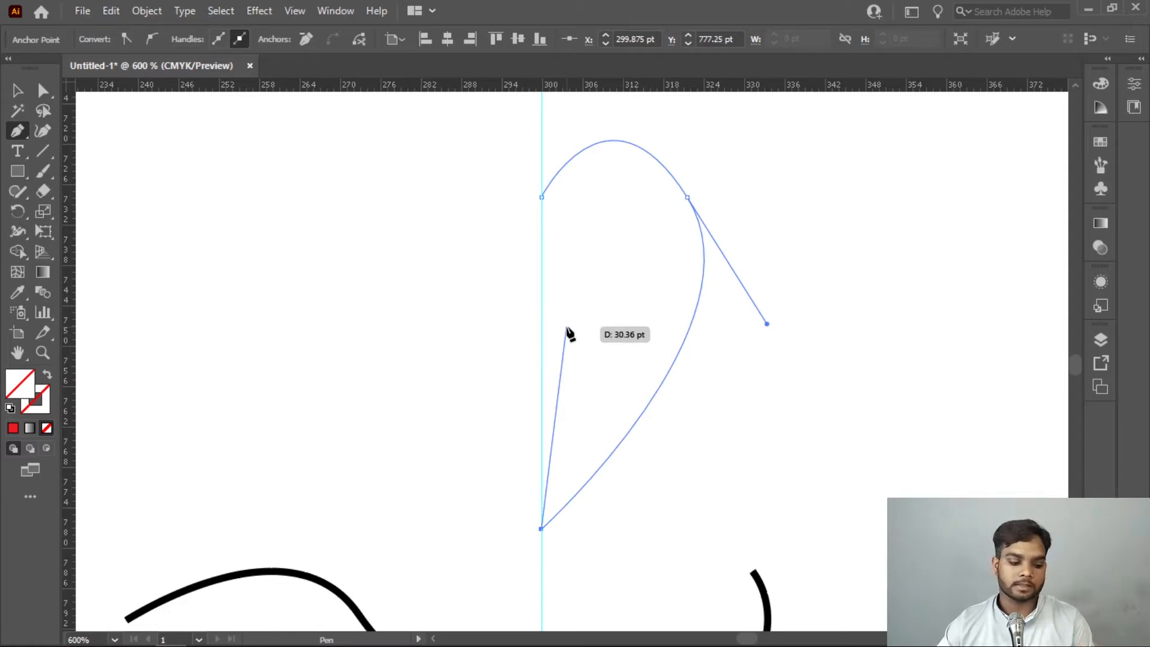
key("Escape")
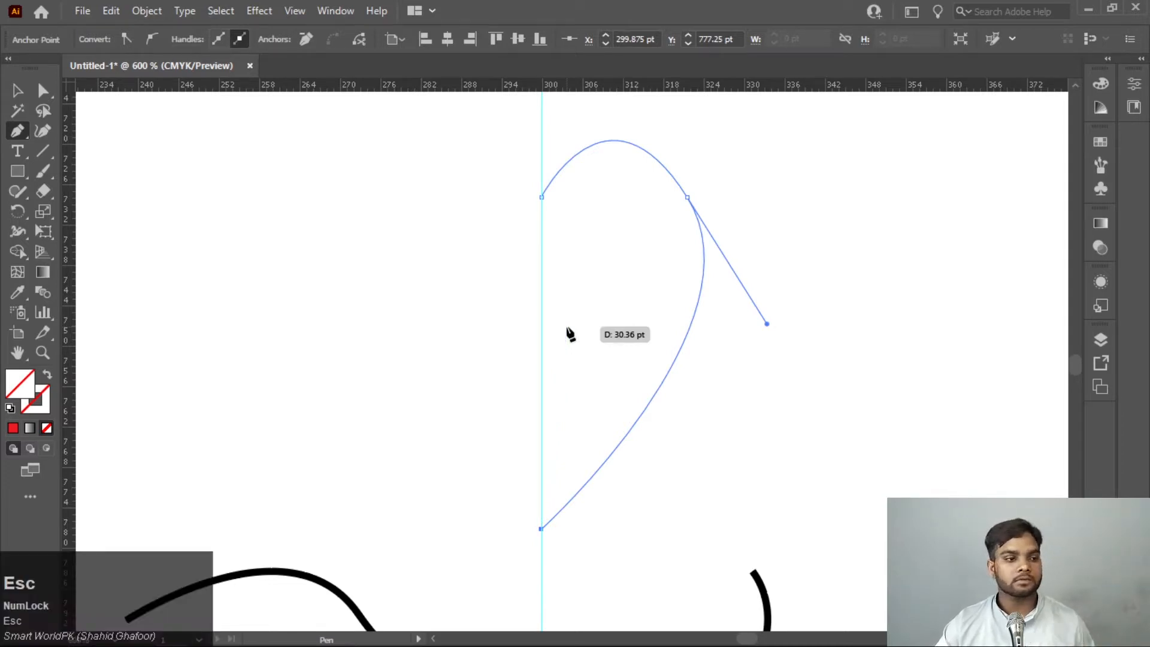
Select the vertical guide above the half-heart and delete it
left_click(18, 90)
scroll(772, 311, "up", 1)
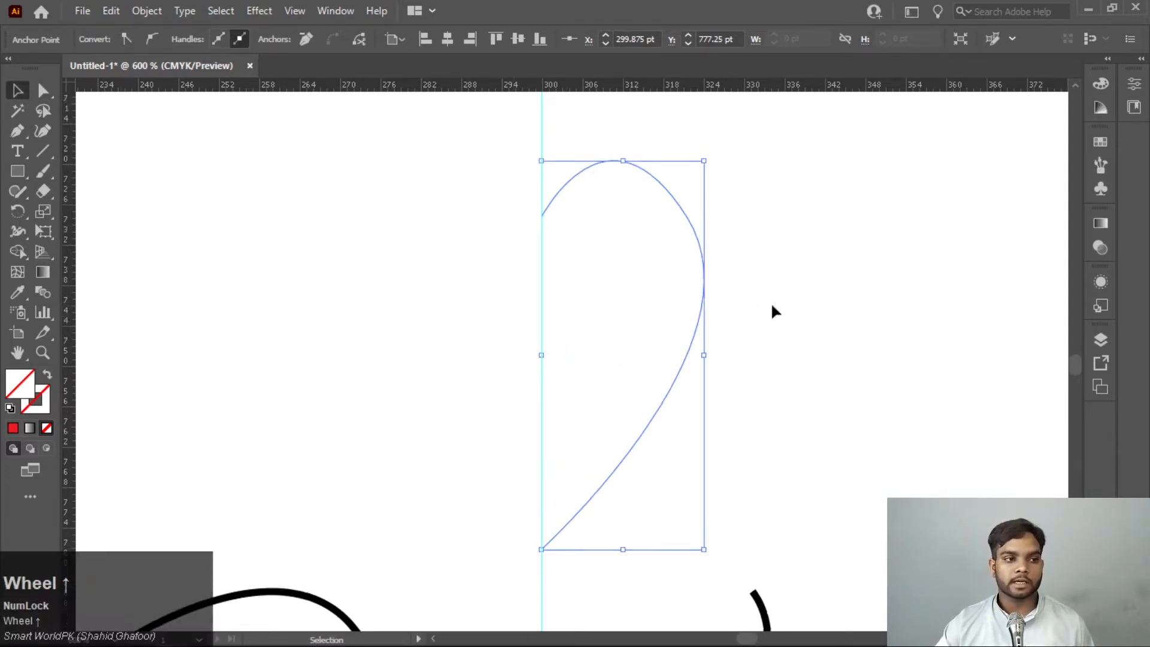
scroll(772, 311, "up", 5)
left_click(662, 205)
mouse_move(600, 123)
left_mouse_down()
mouse_move(523, 154)
mouse_move(486, 193)
left_mouse_up()
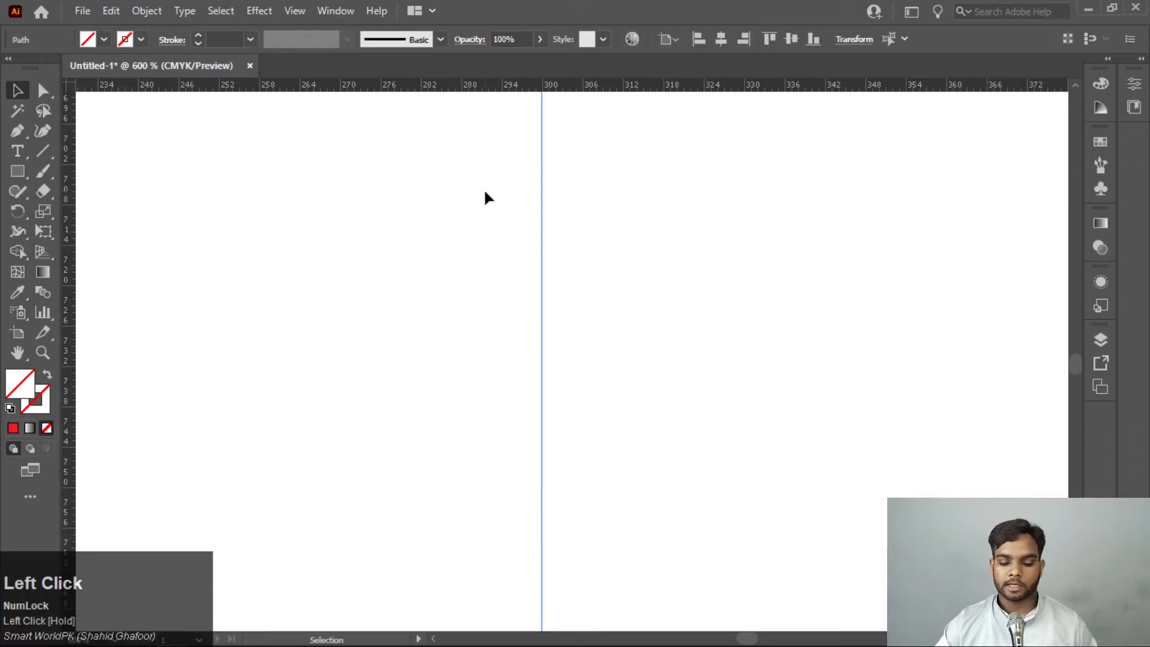
key("Delete")
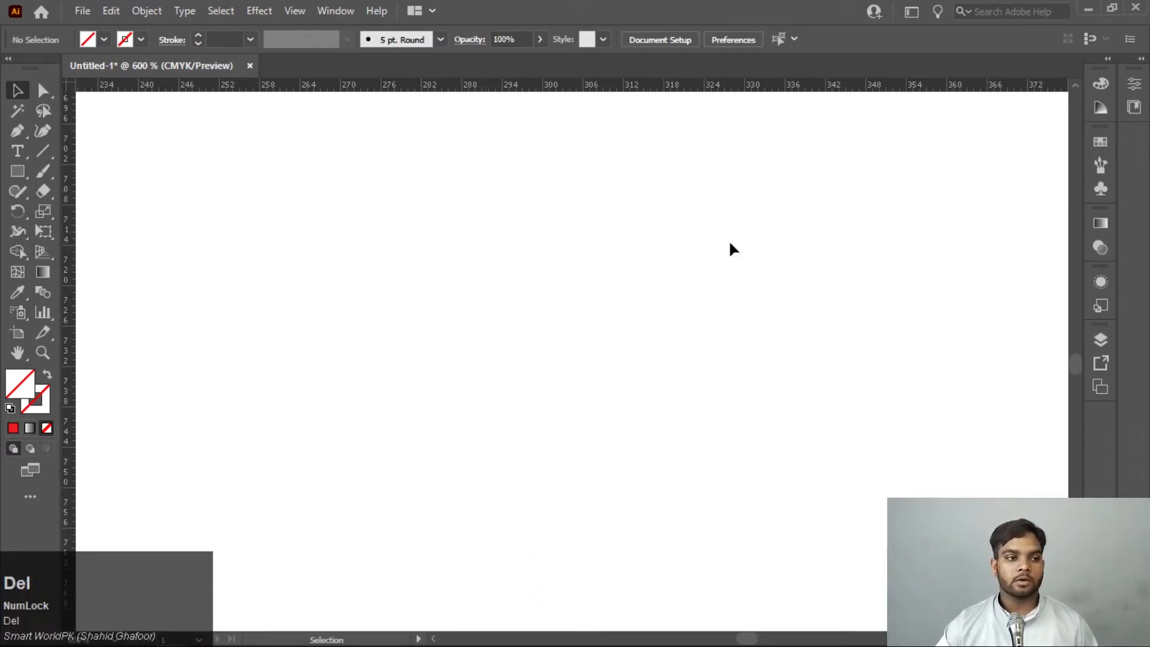
Apply the default fill and stroke to the half-heart, deselect it, and set the current fill to None
left_click_drag(721, 174, 604, 281)
scroll(675, 325, "down", 2)
scroll(675, 325, "down", 4)
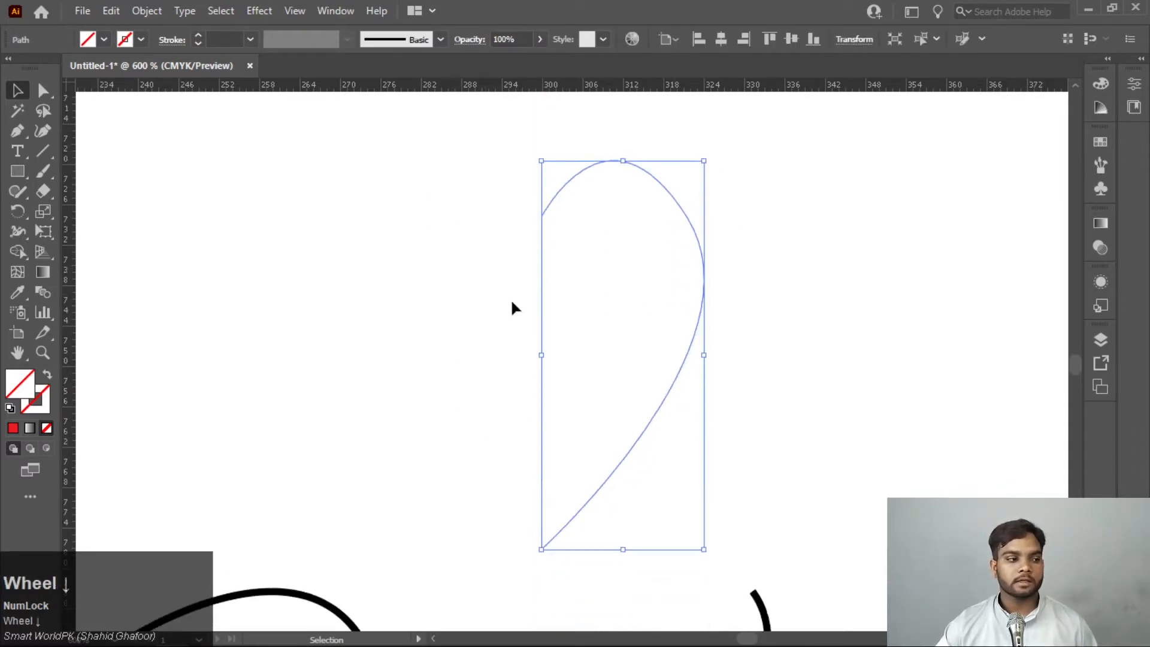
left_click(9, 408)
left_click(832, 277)
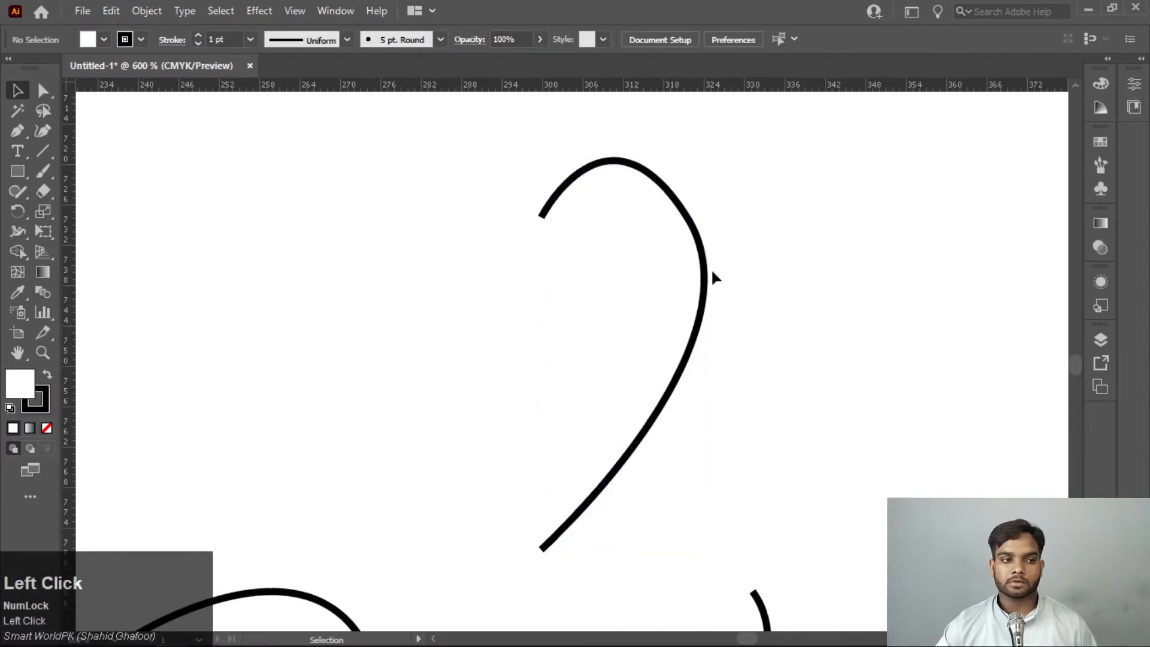
left_click(47, 428)
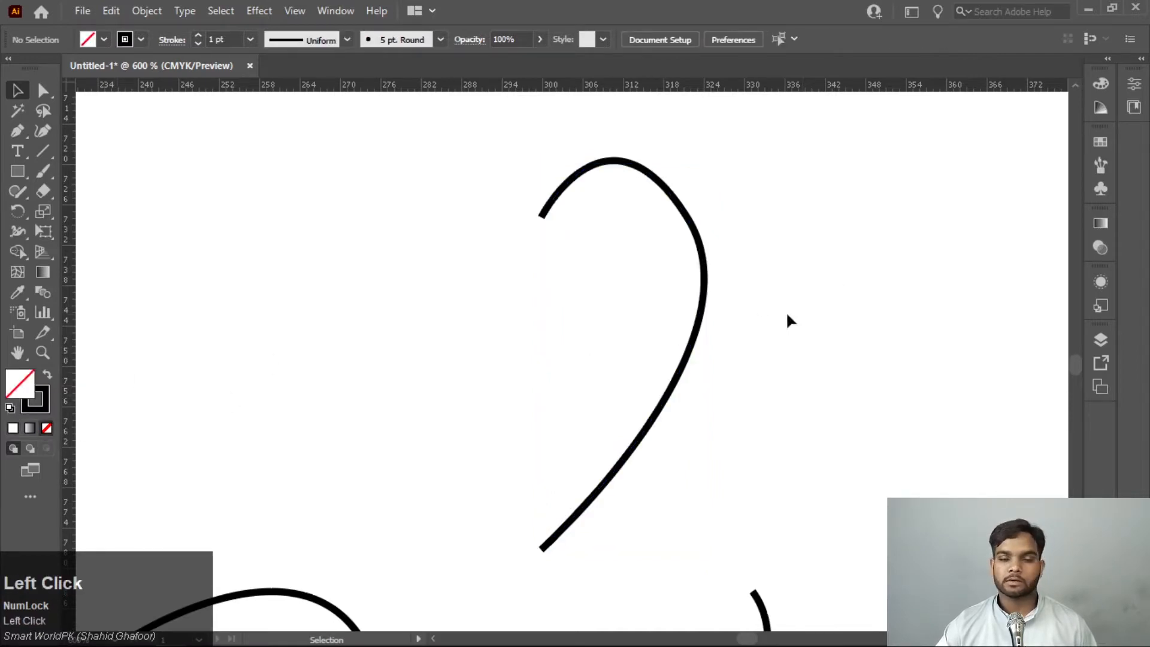
Create a reflected copy of the half-heart about the vertical axis and move it to the left side to form a heart
left_click(556, 413)
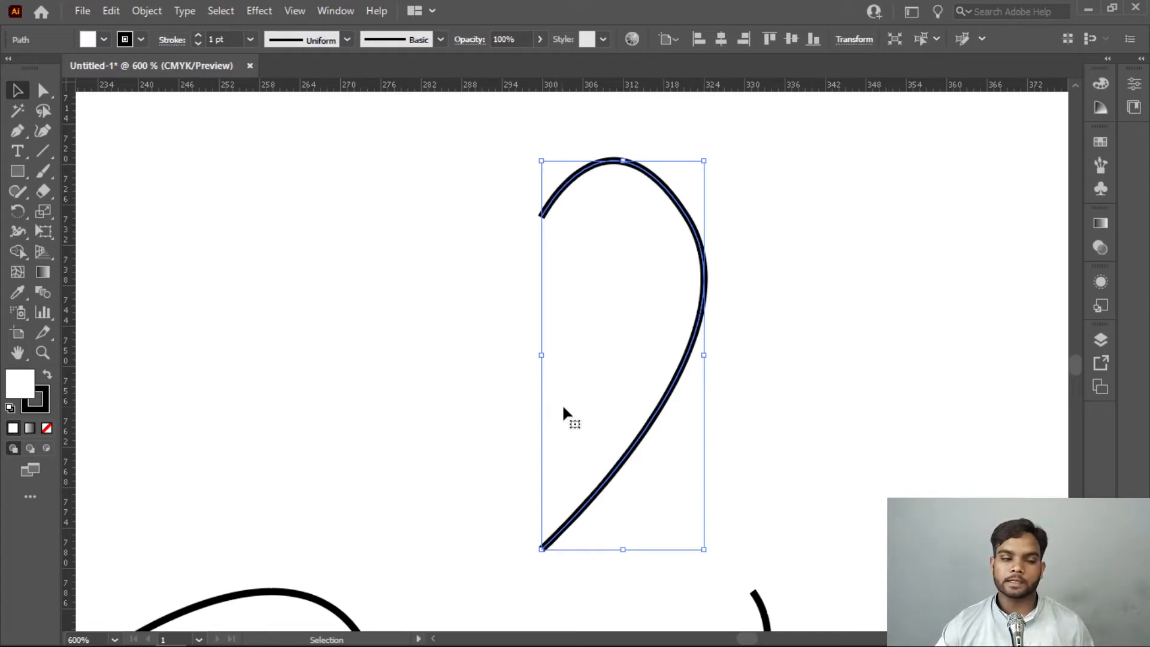
right_click(617, 322)
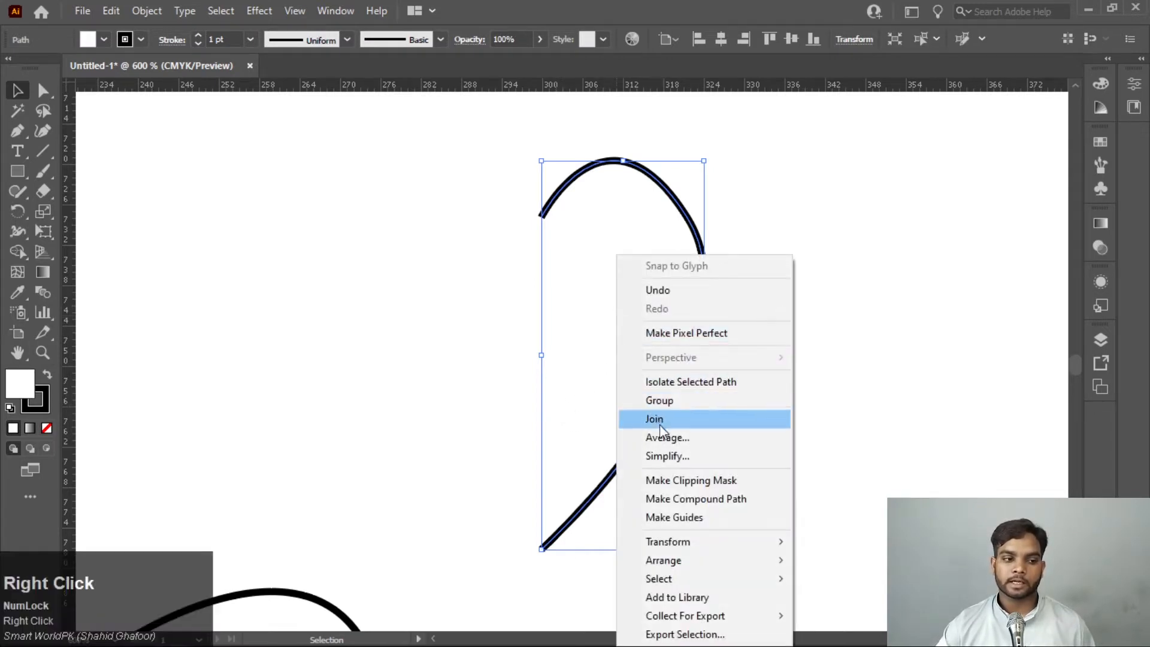
left_click(701, 549)
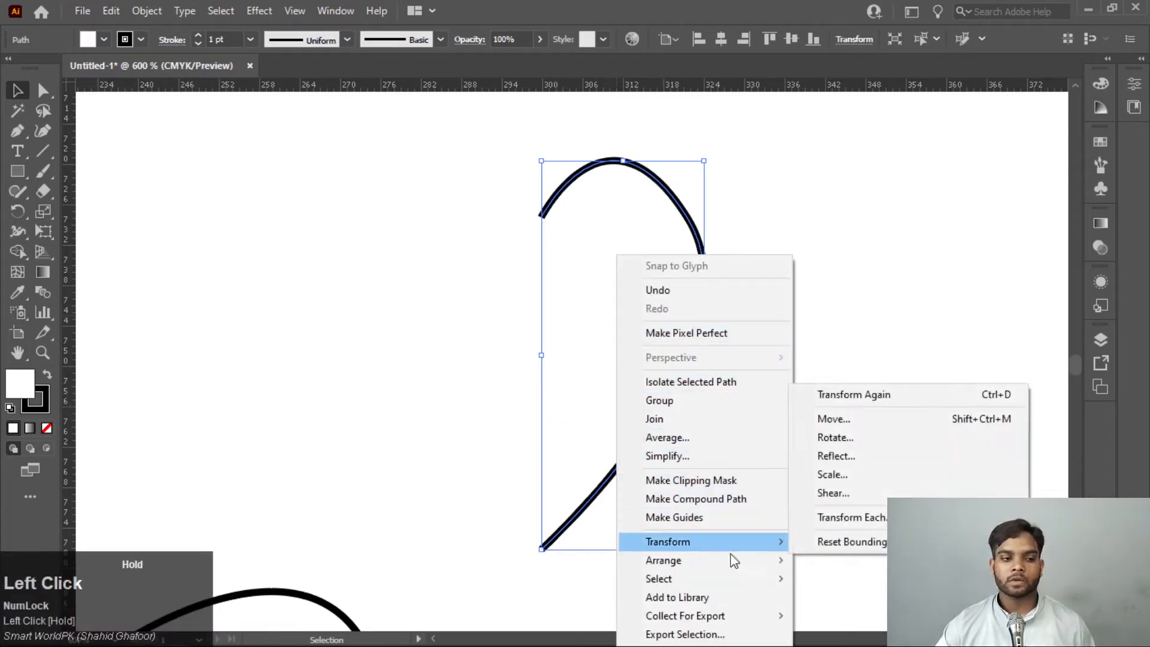
left_click(894, 467)
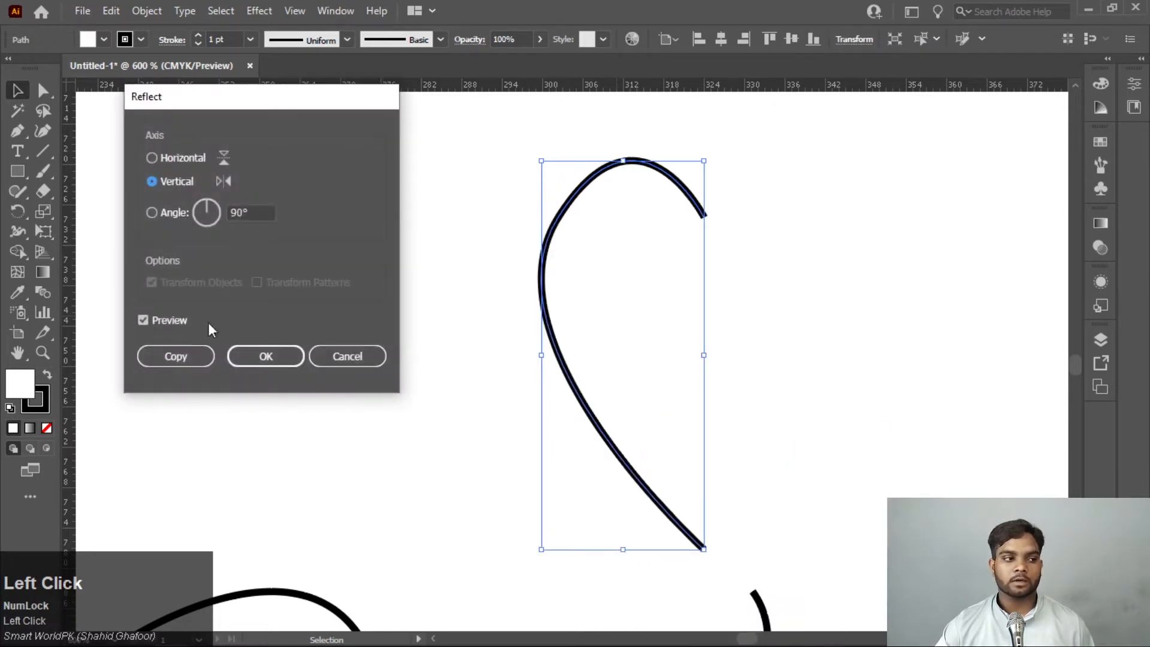
left_click(178, 357)
left_click(685, 277)
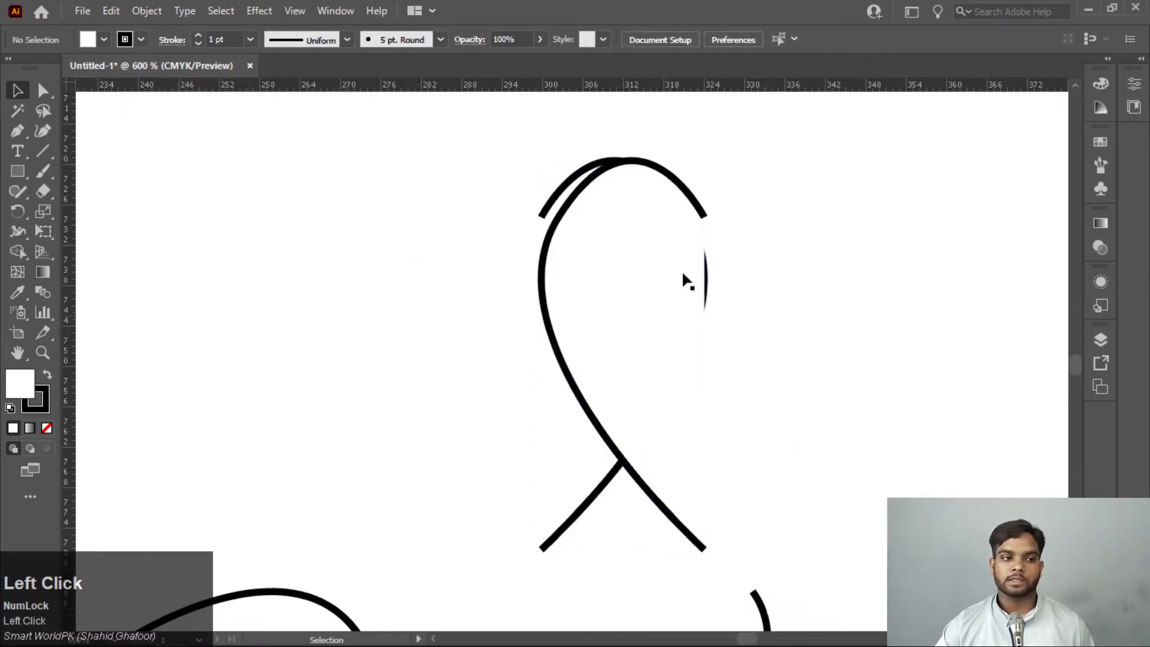
left_click_drag(556, 243, 377, 249)
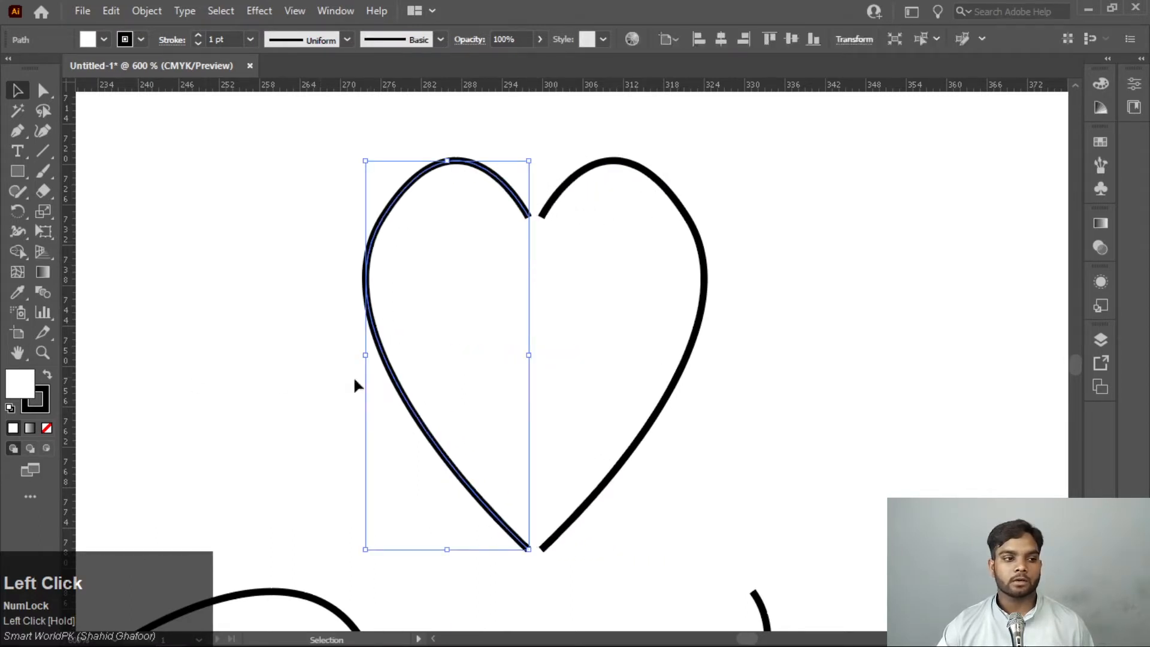
Select both heart halves, set their fill to None, and deselect them
left_click(837, 290)
left_click_drag(836, 290, 260, 444)
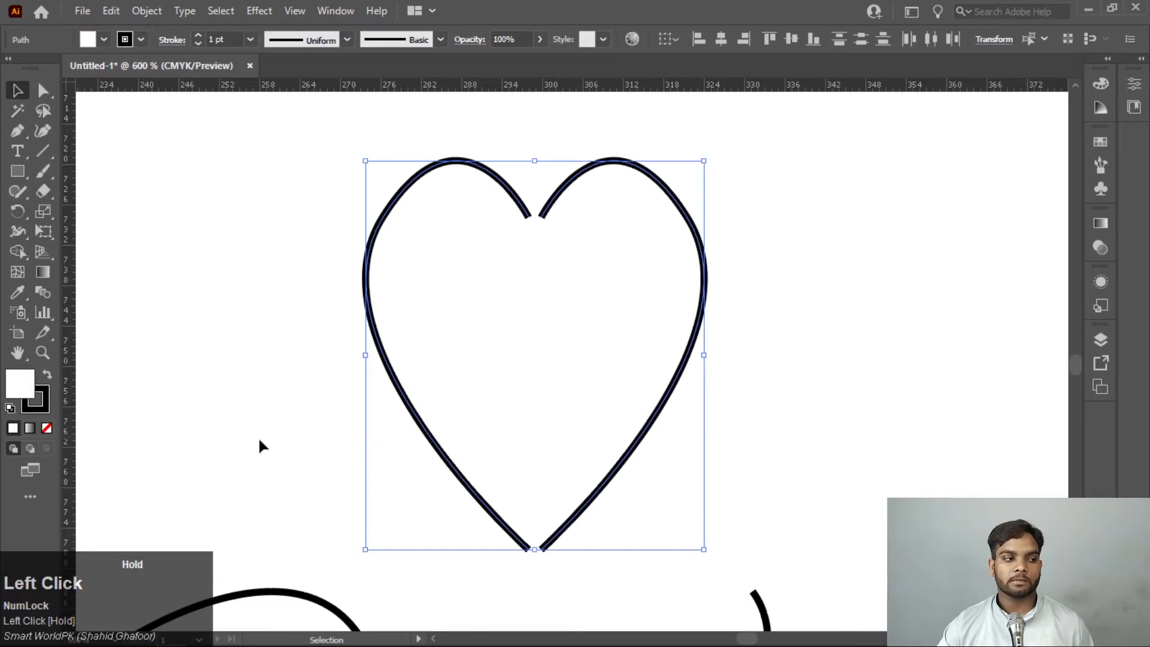
left_click(47, 429)
left_click(784, 330)
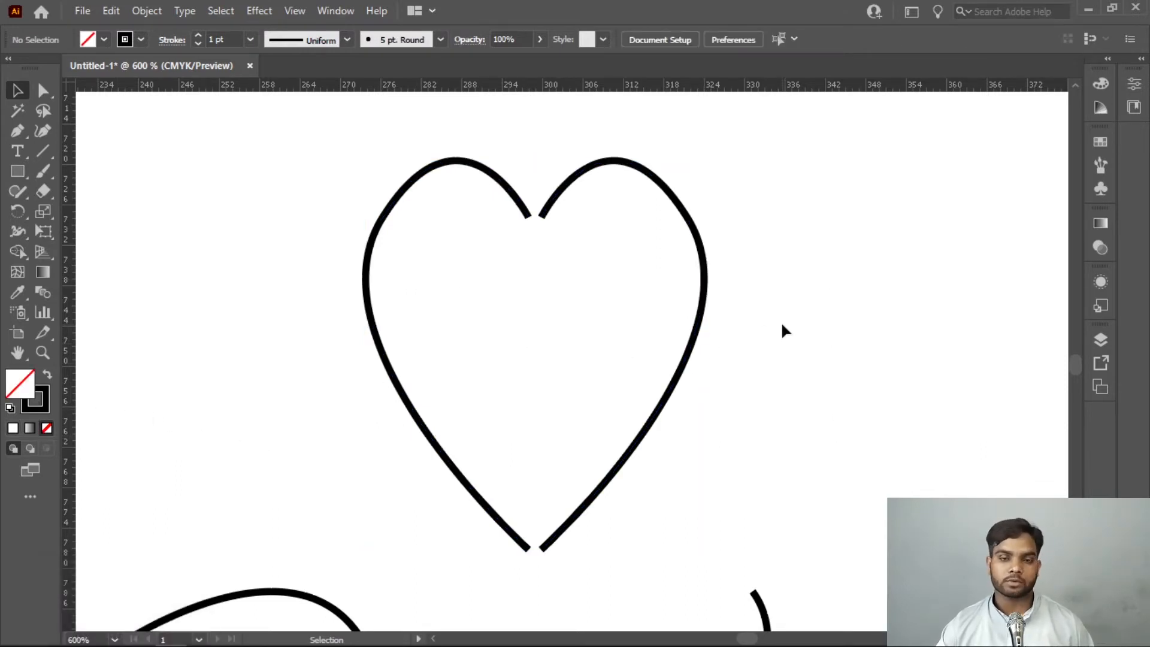
Select the two open endpoints at the heart's upper notch, average their positions, and join them
left_click(45, 90)
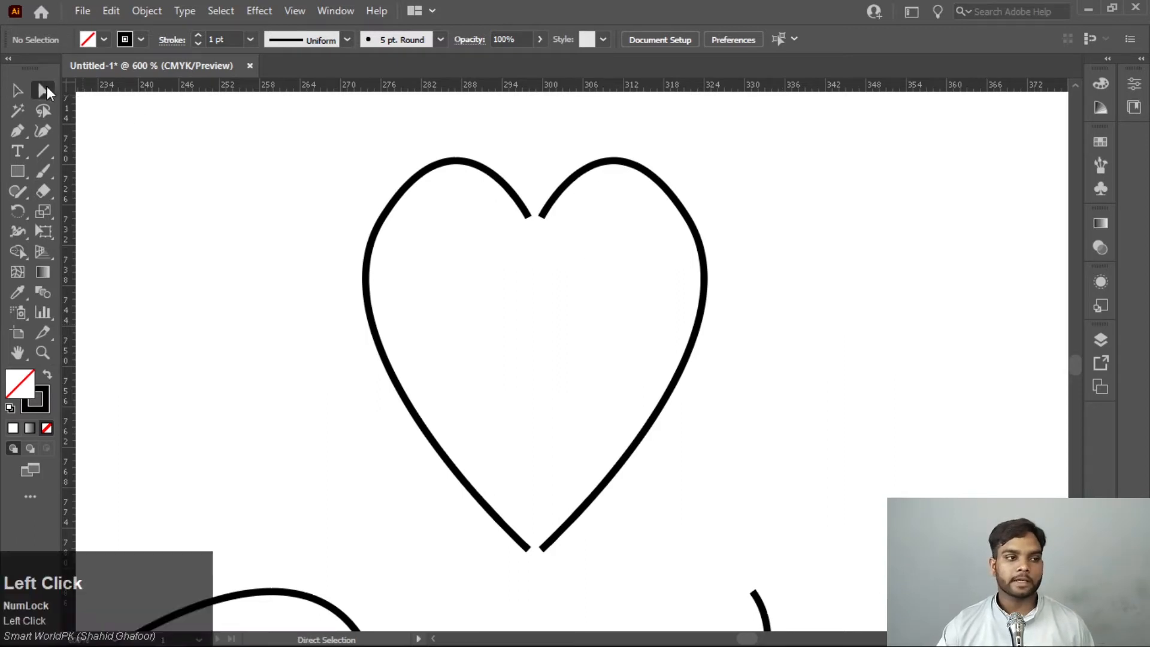
left_click_drag(615, 235, 475, 206)
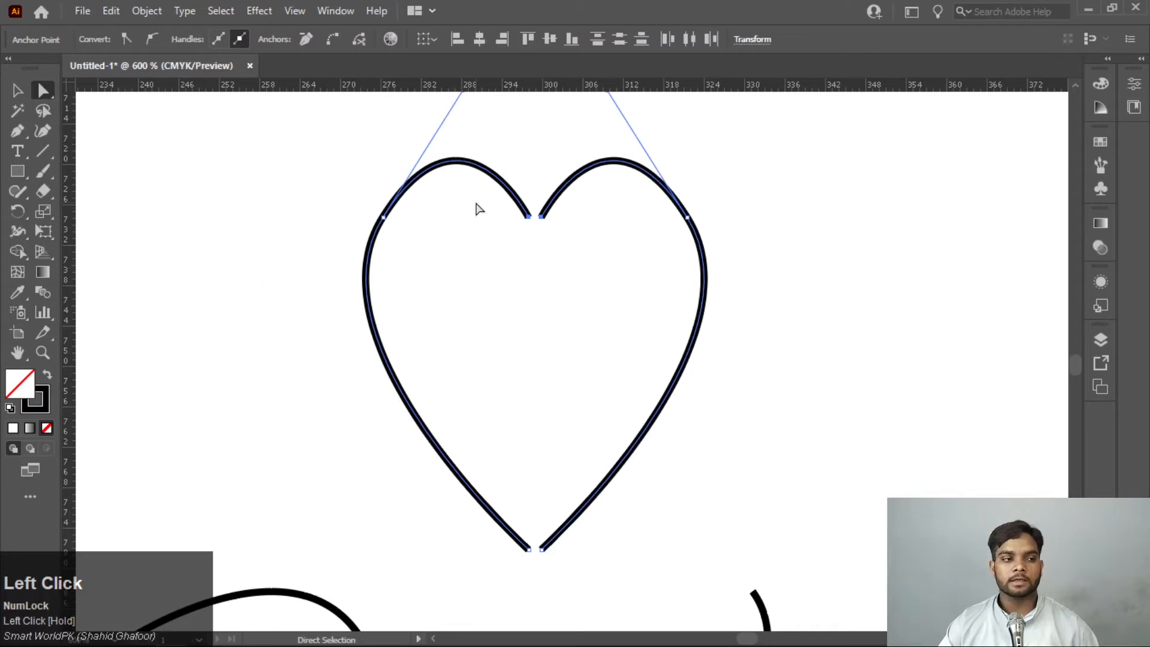
key("alt")
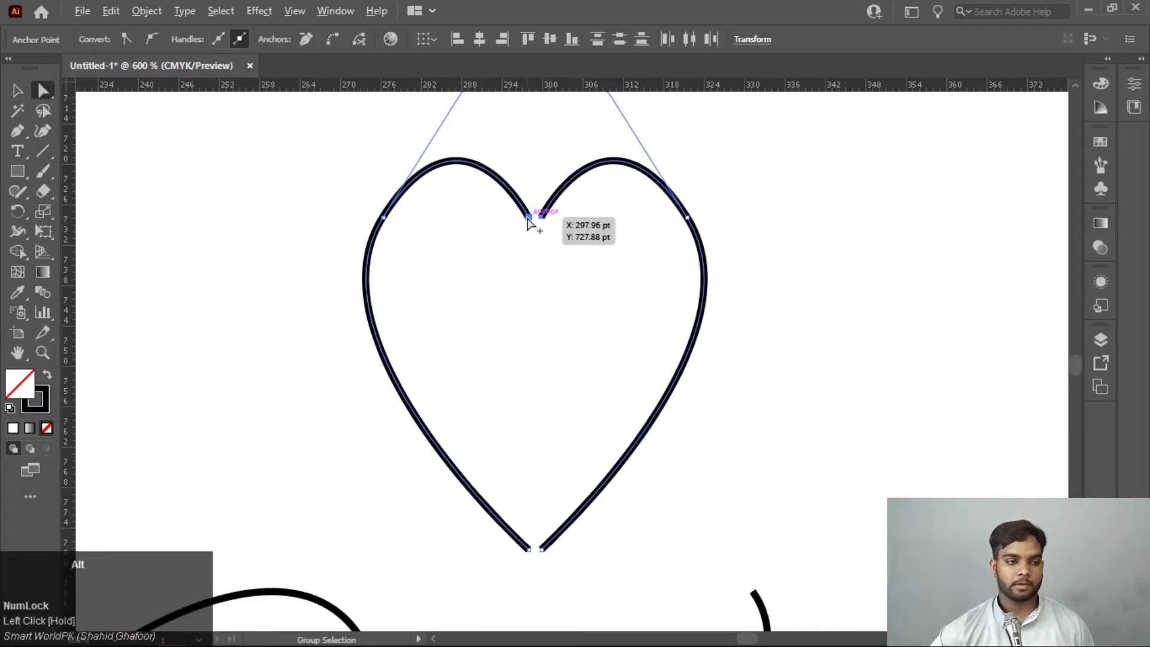
scroll(527, 222, "up", 5)
right_click(526, 229)
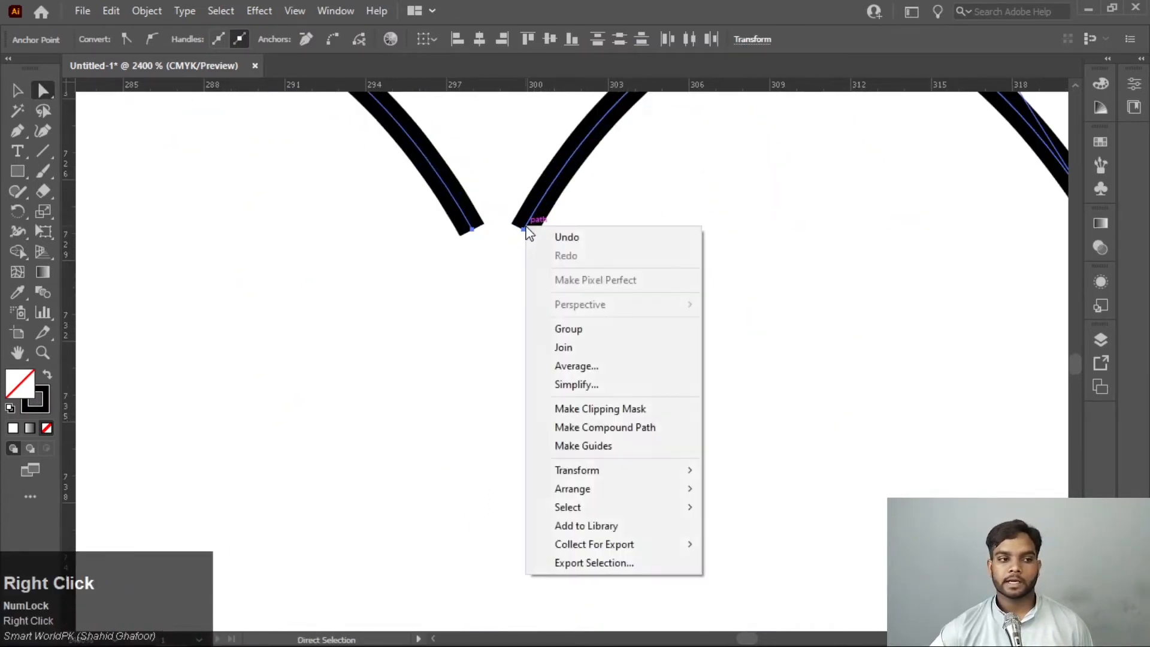
left_click(570, 371)
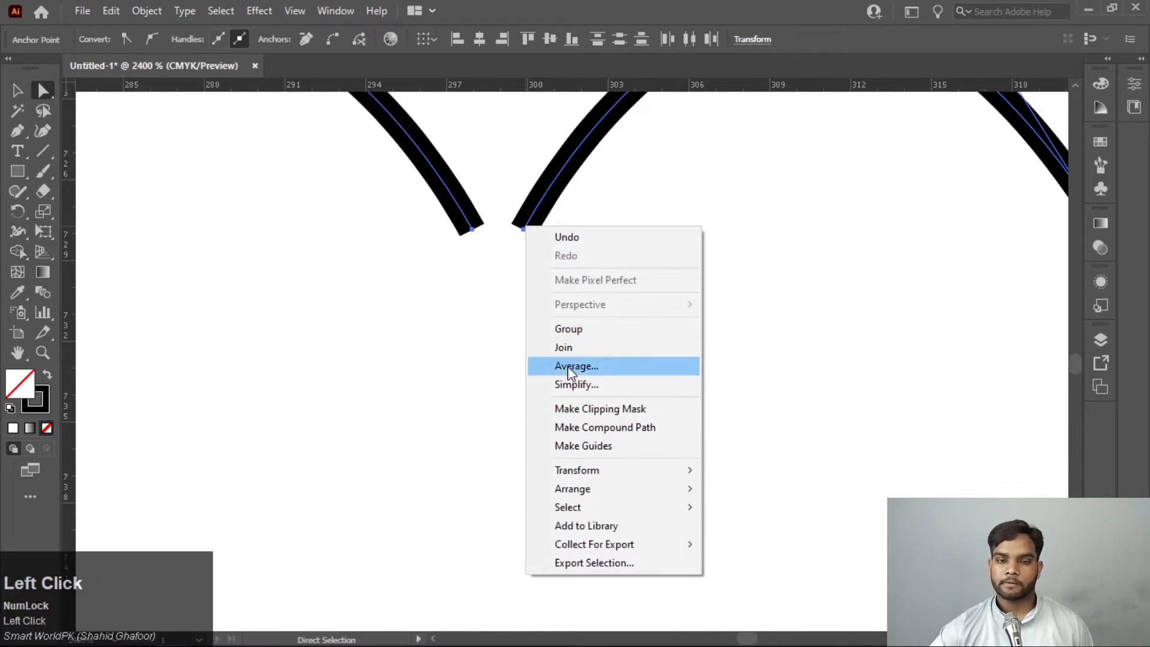
left_click(527, 306)
scroll(563, 366, "up", 3)
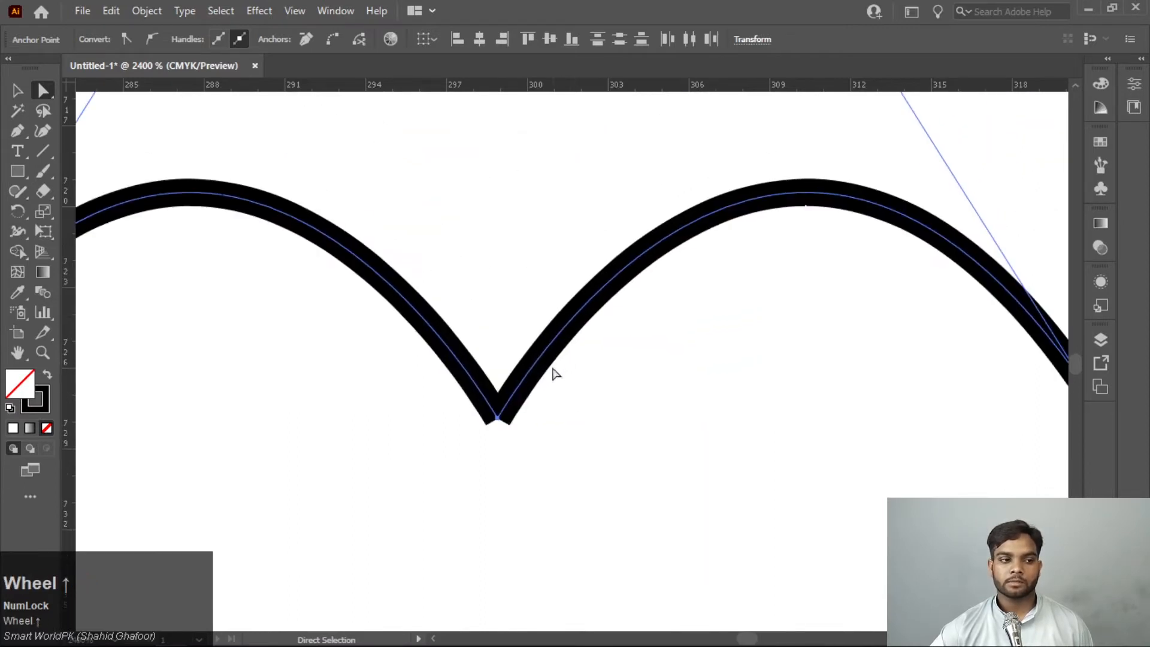
right_click(513, 408)
left_click(577, 180)
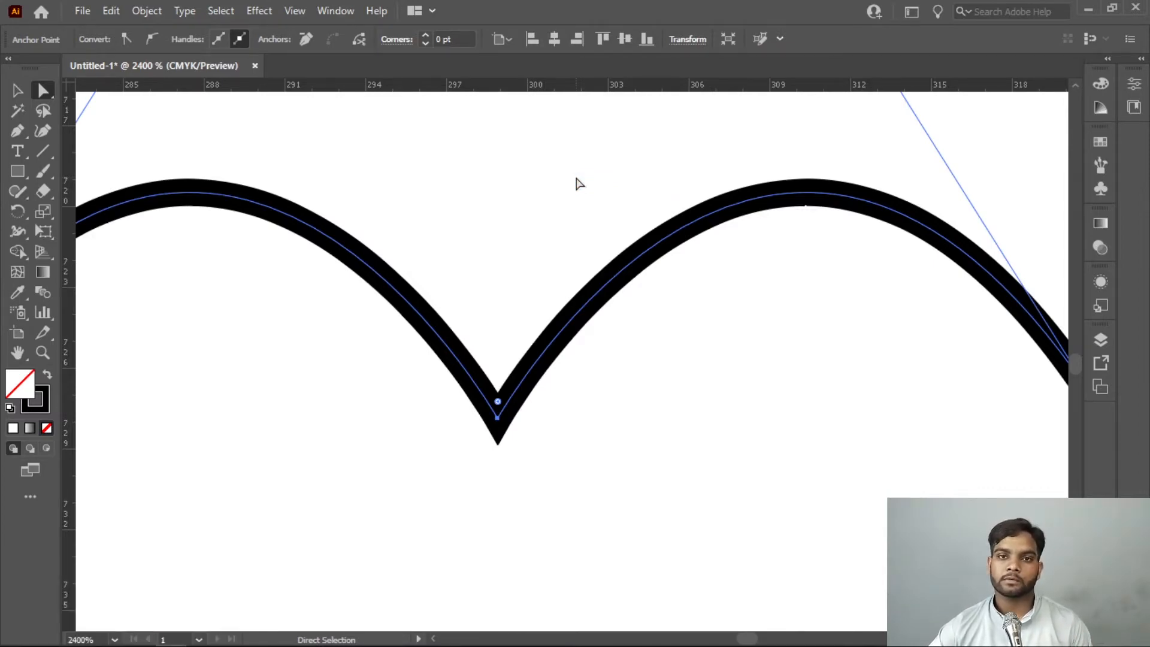
Average the two open endpoints at the heart's lower tip and join them to close the outline
scroll(706, 318, "down", 10)
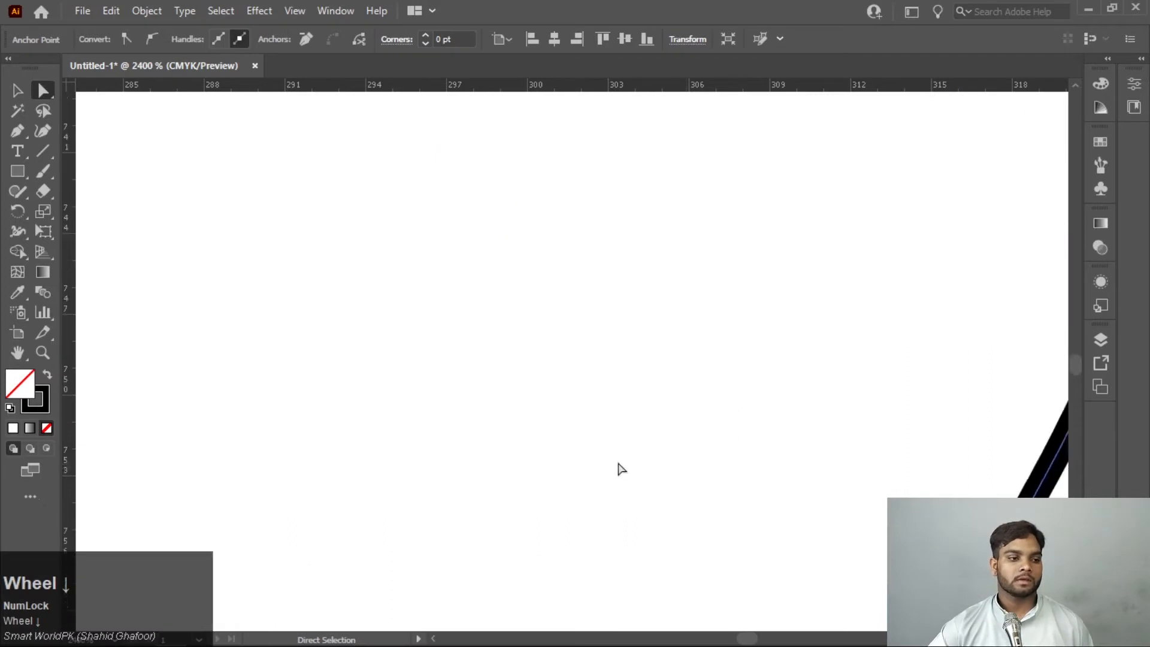
scroll(550, 485, "down", 5)
scroll(626, 386, "up", 2)
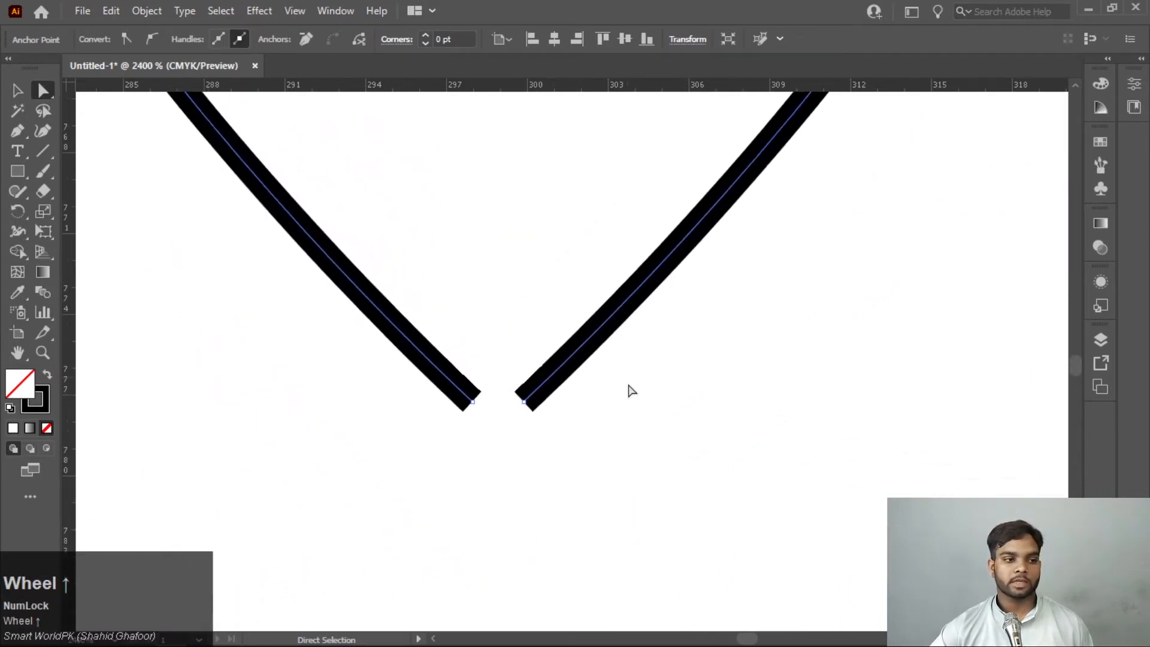
mouse_move(634, 446)
left_mouse_down()
mouse_move(464, 387)
mouse_move(367, 334)
left_mouse_up()
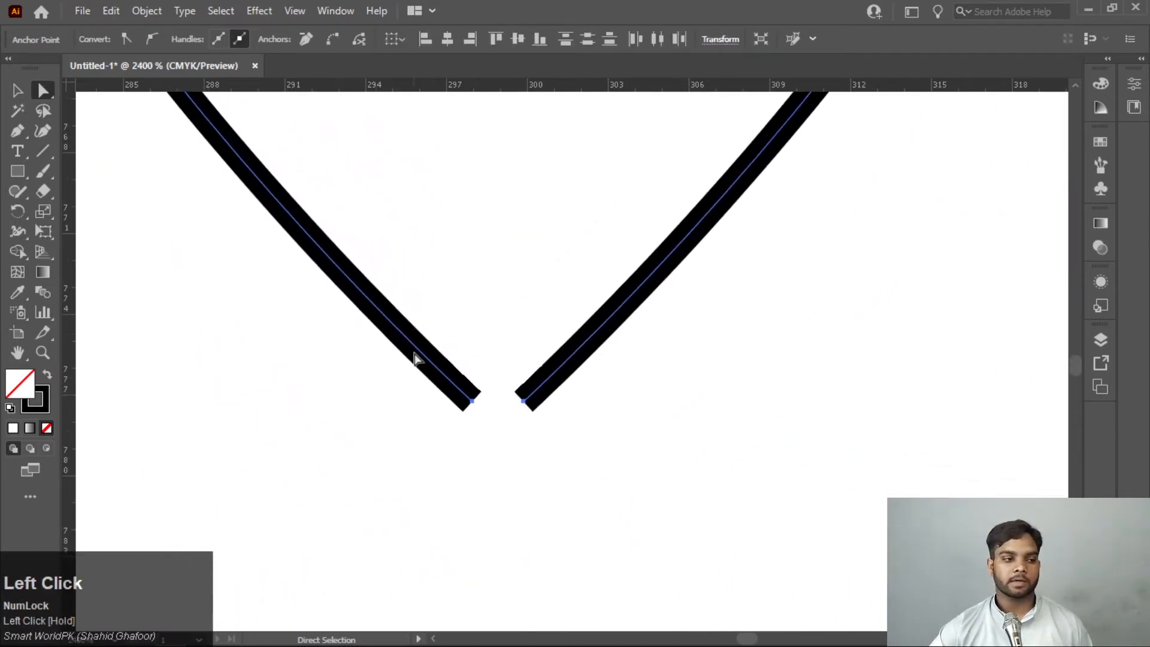
right_click(436, 381)
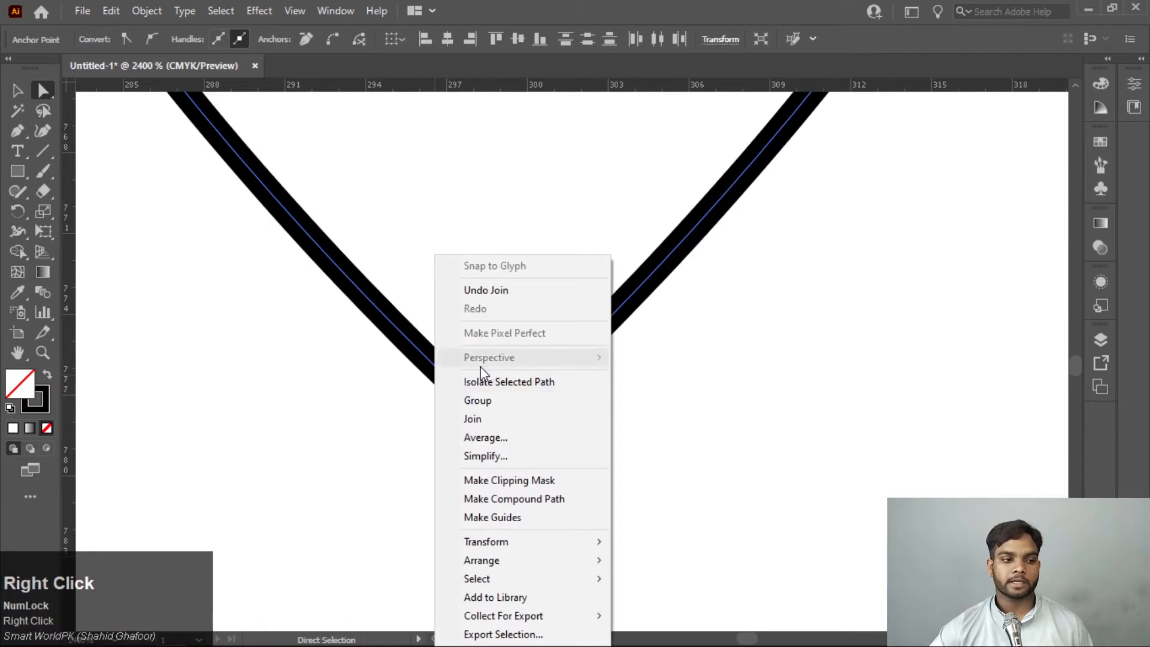
left_click(509, 440)
left_click(534, 310)
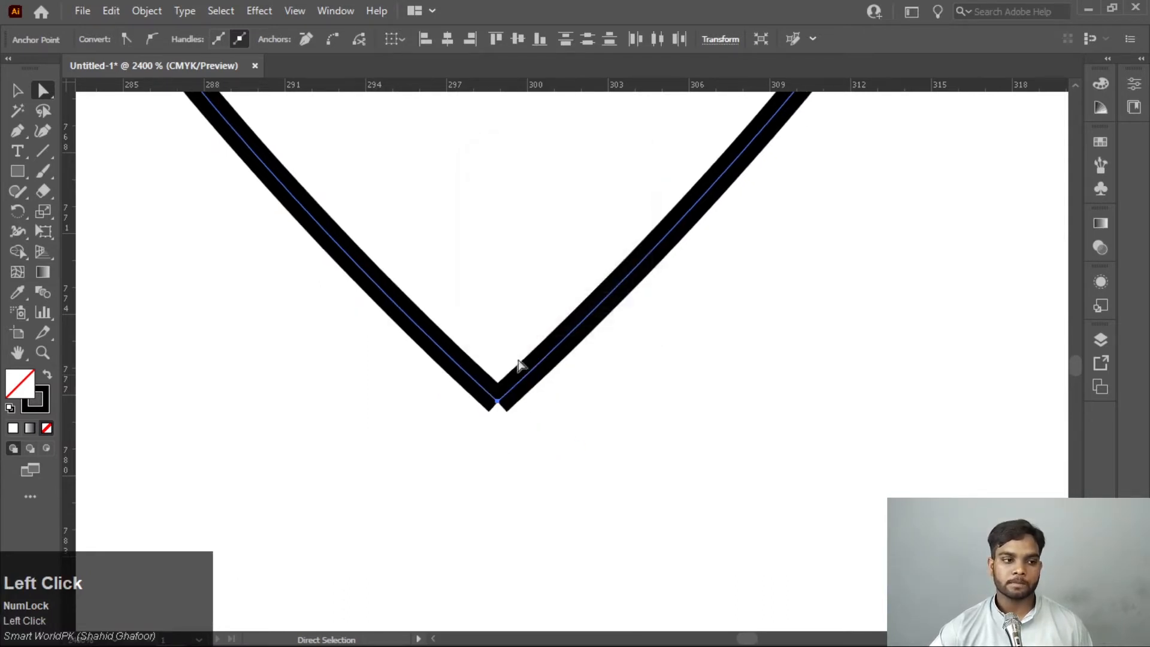
right_click(501, 400)
left_click(570, 171)
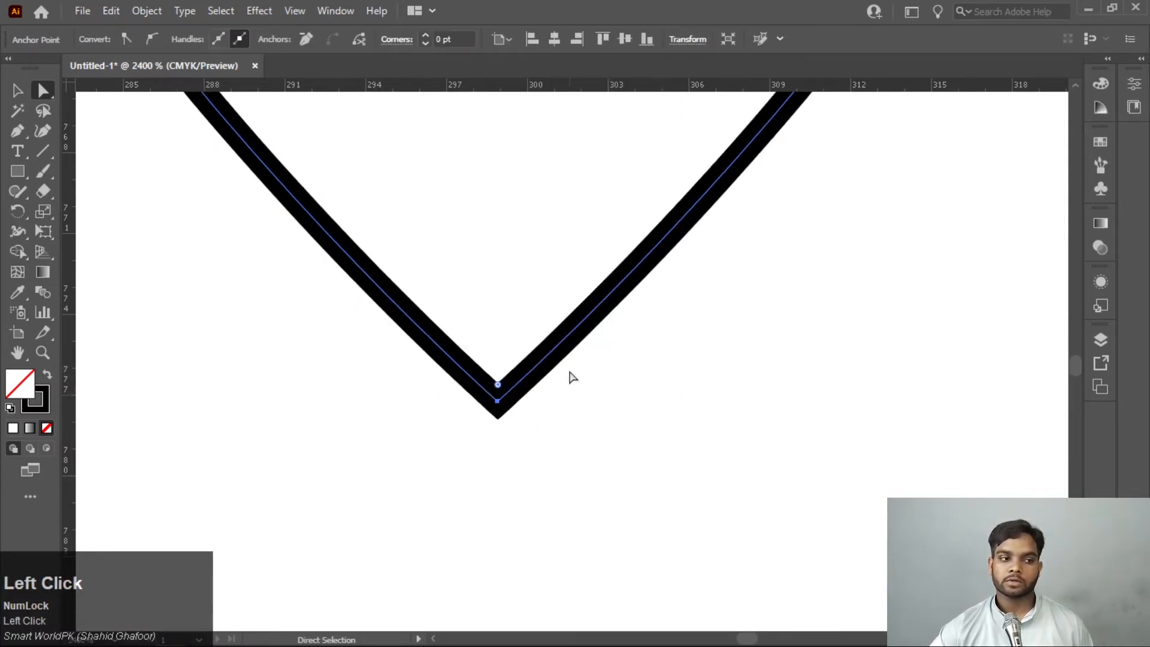
scroll(572, 384, "up", 2)
scroll(569, 382, "down", 5)
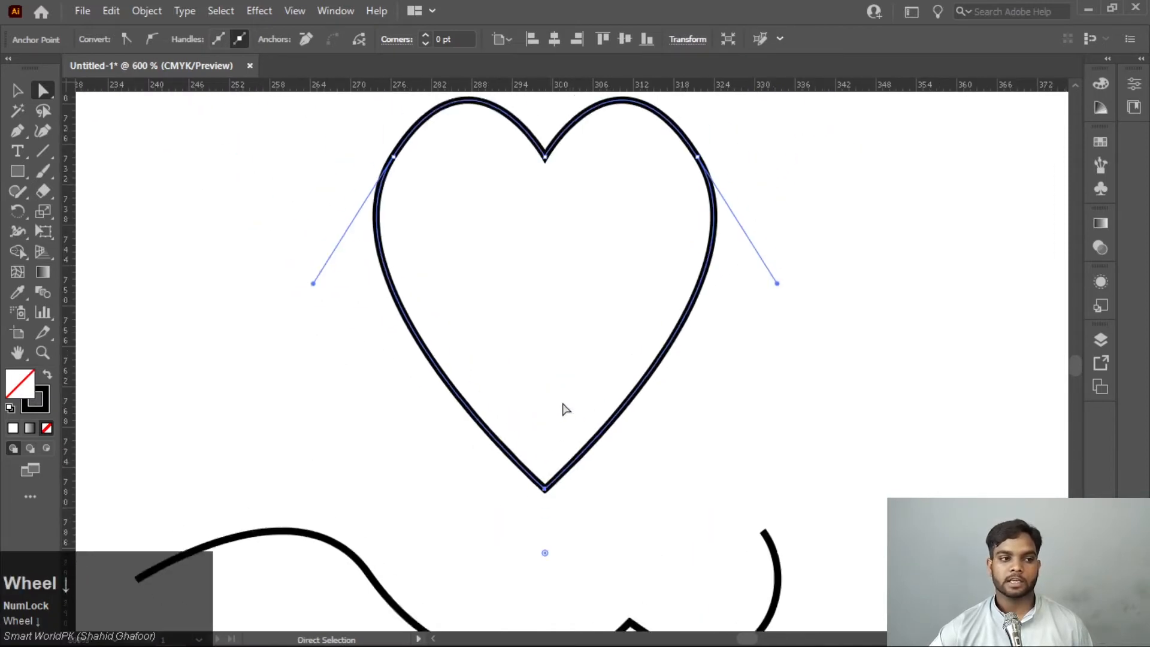